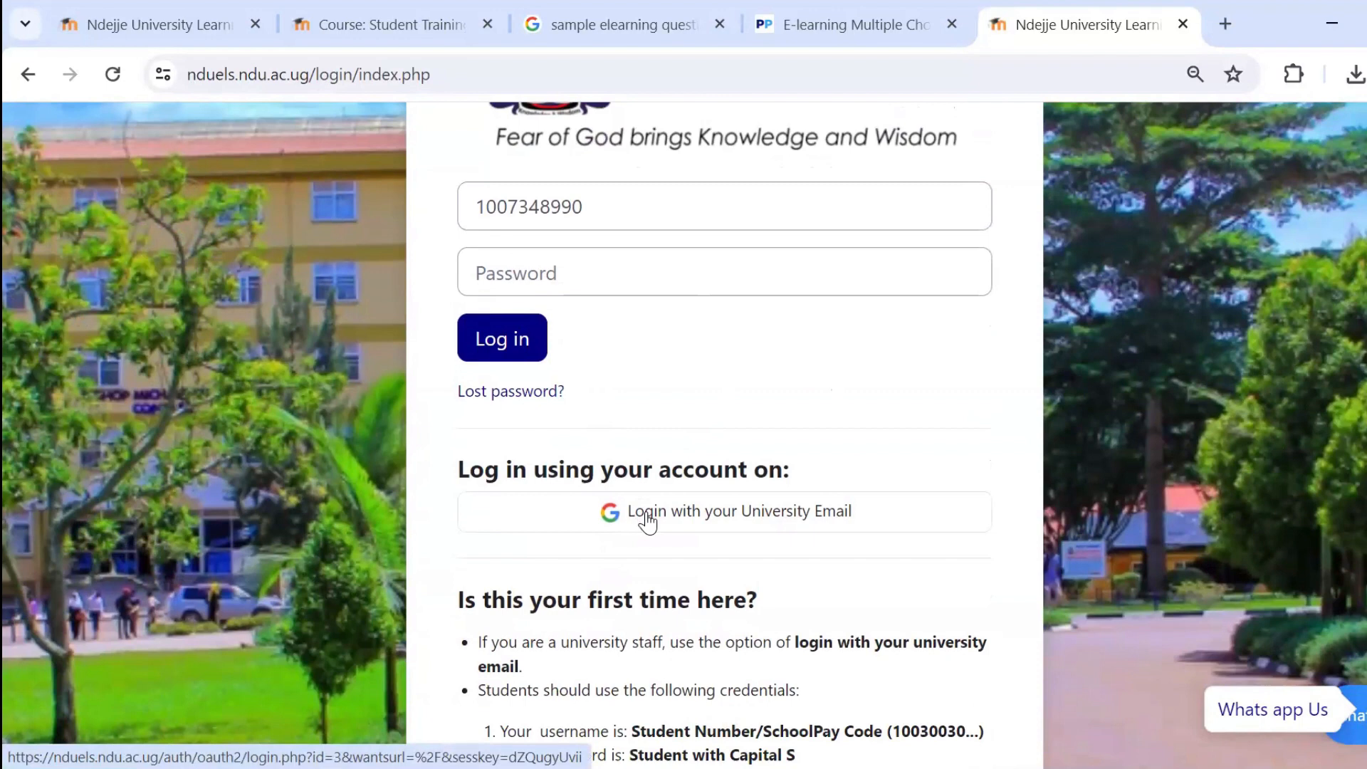
Log in to the e-learning site through Google with the university email account.
left_click(647, 519)
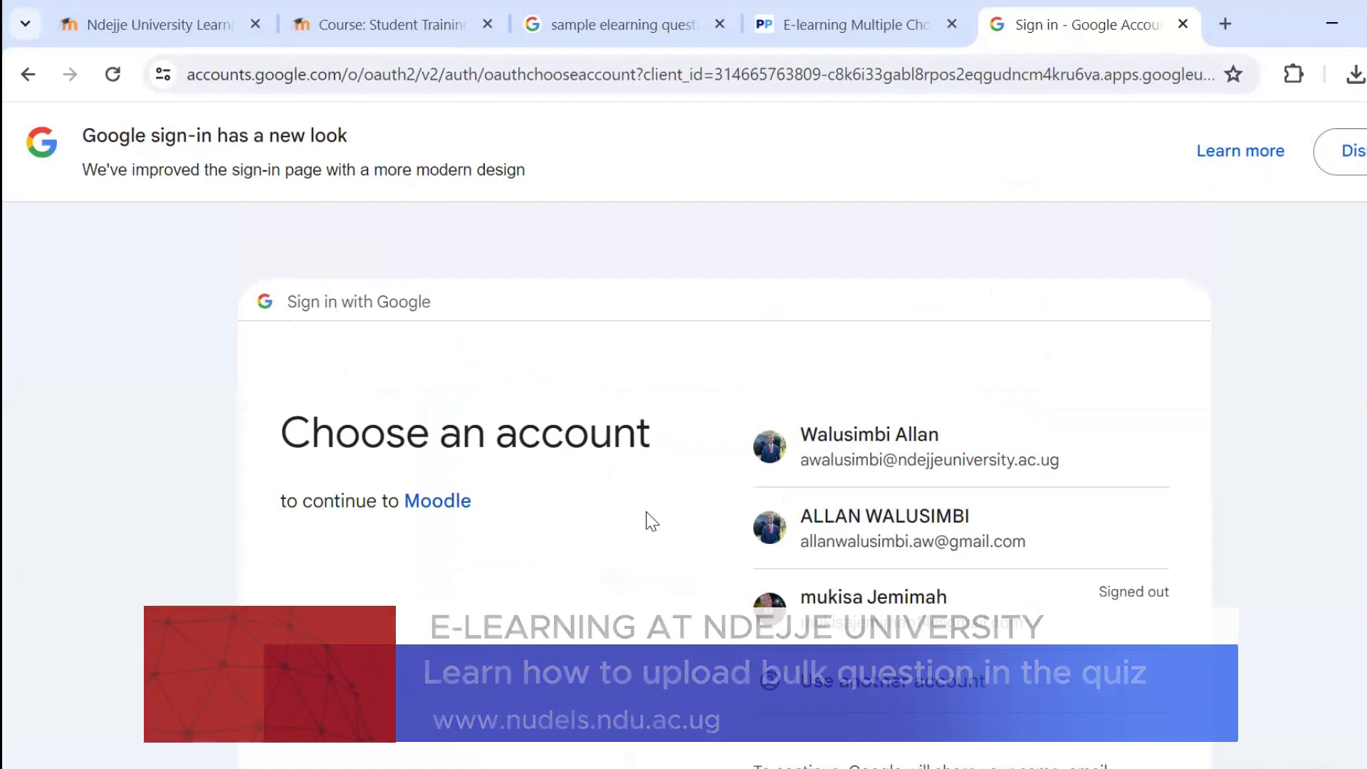
left_click(846, 460)
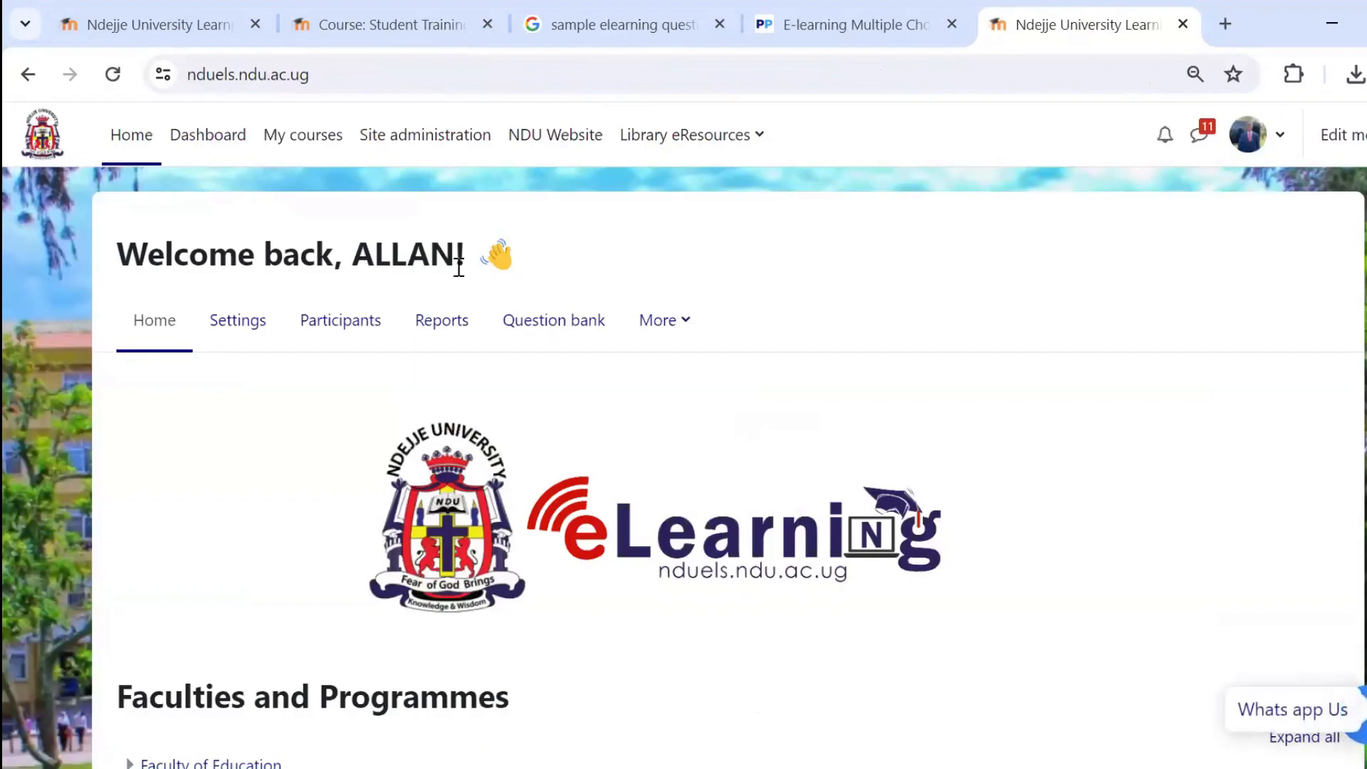
Open the Online Learning Training 2023 course from the My courses list on the home page.
scroll(457, 356, "down", 5)
scroll(455, 367, "down", 7)
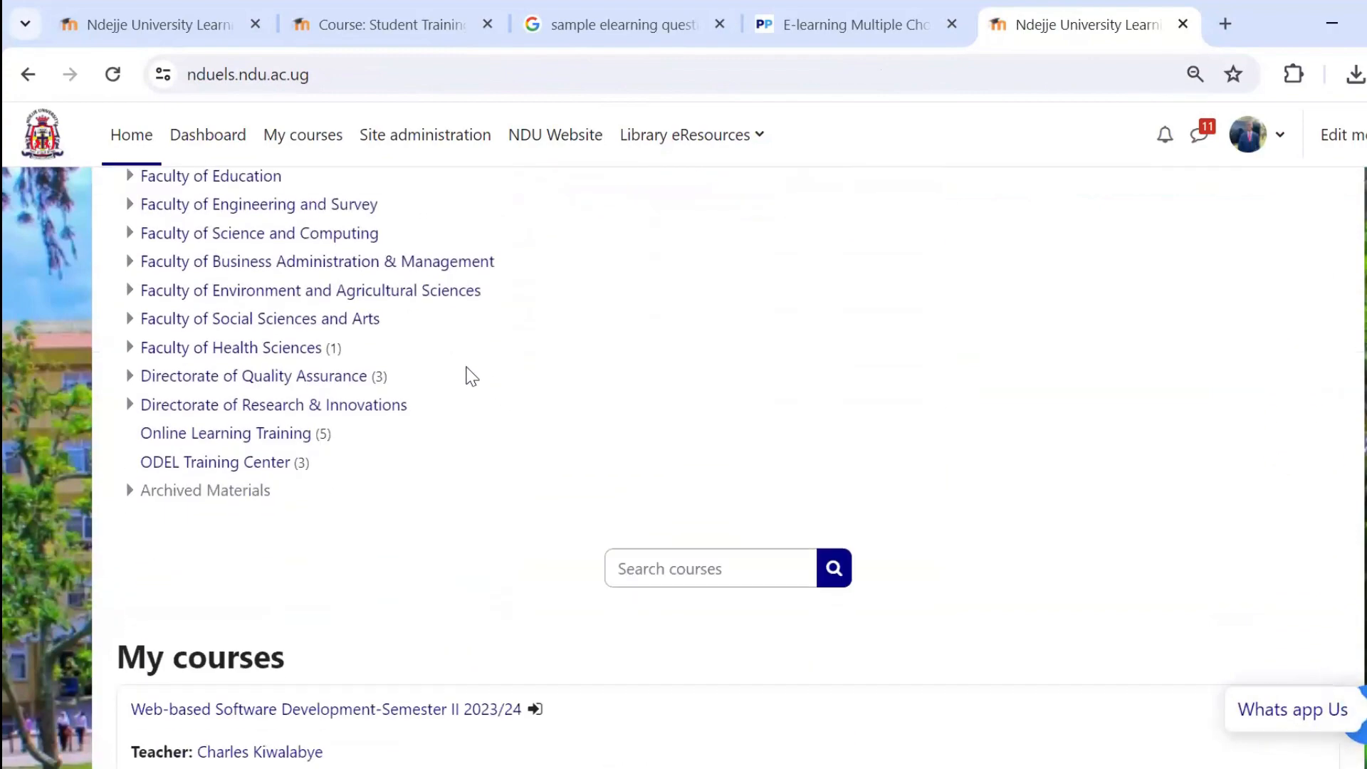
scroll(460, 369, "up", 4)
scroll(456, 381, "down", 7)
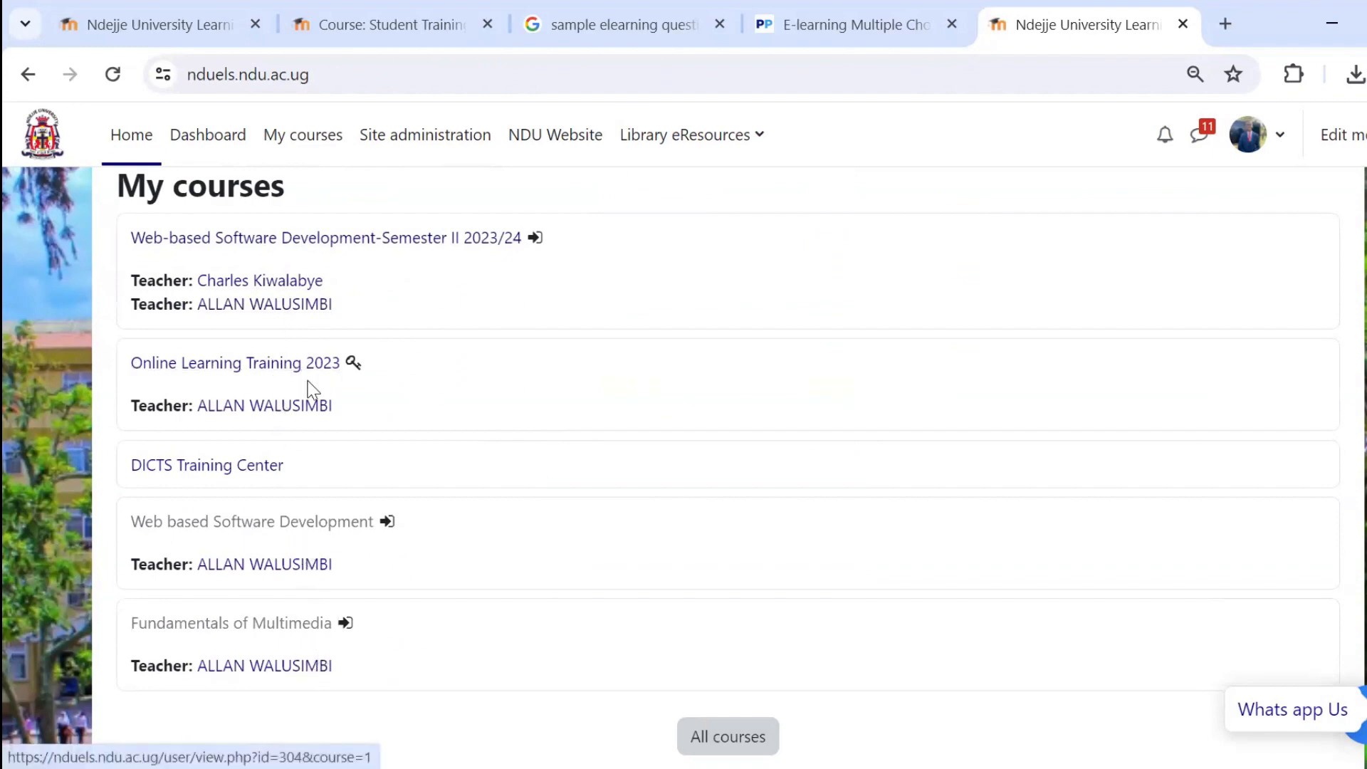
scroll(306, 372, "up", 2)
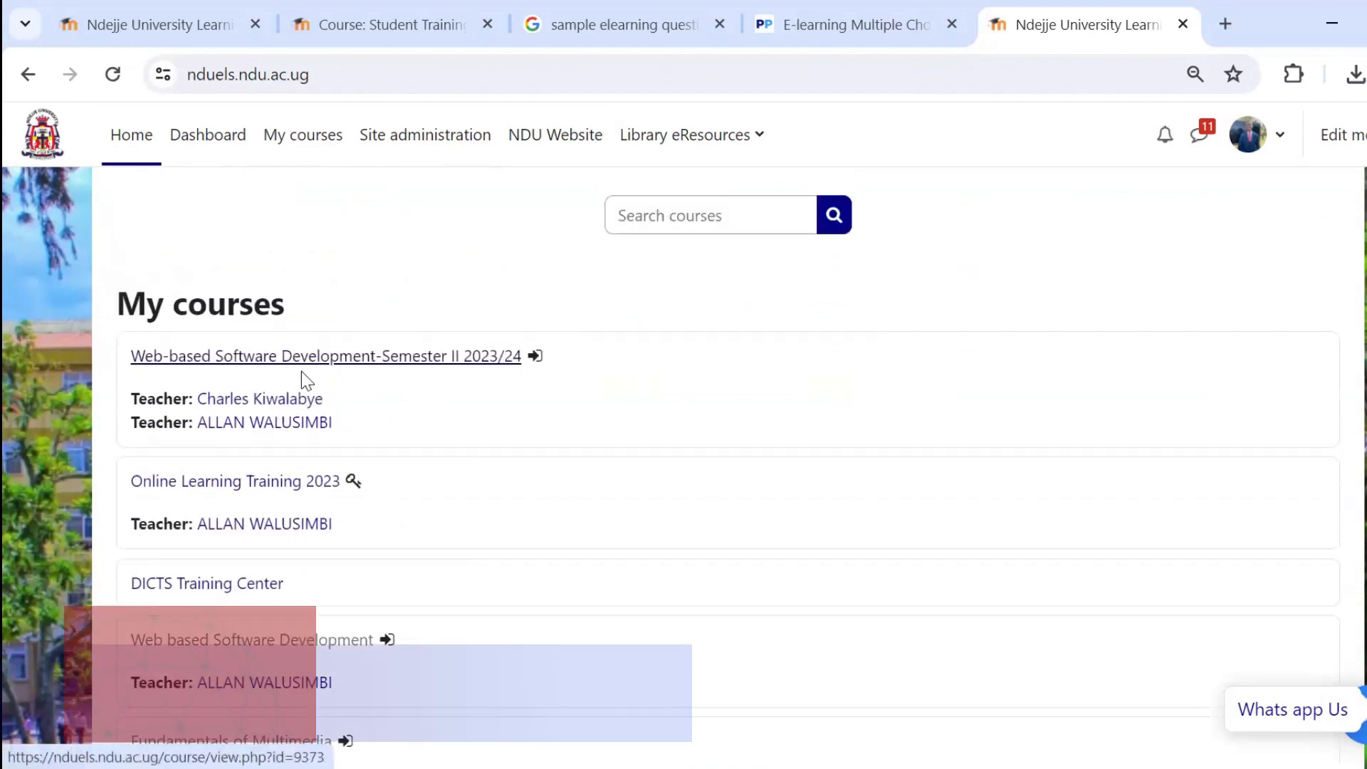
scroll(310, 516, "down", 3)
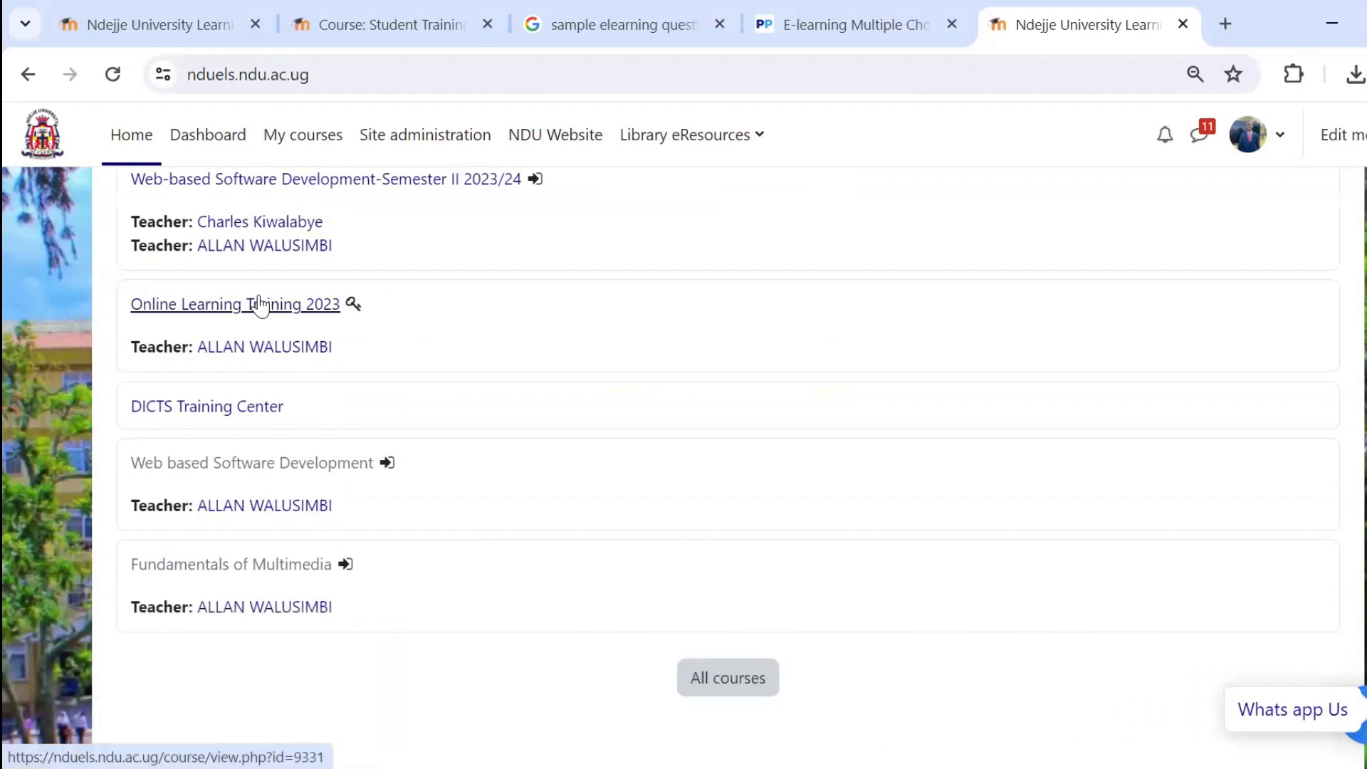
left_click(260, 305)
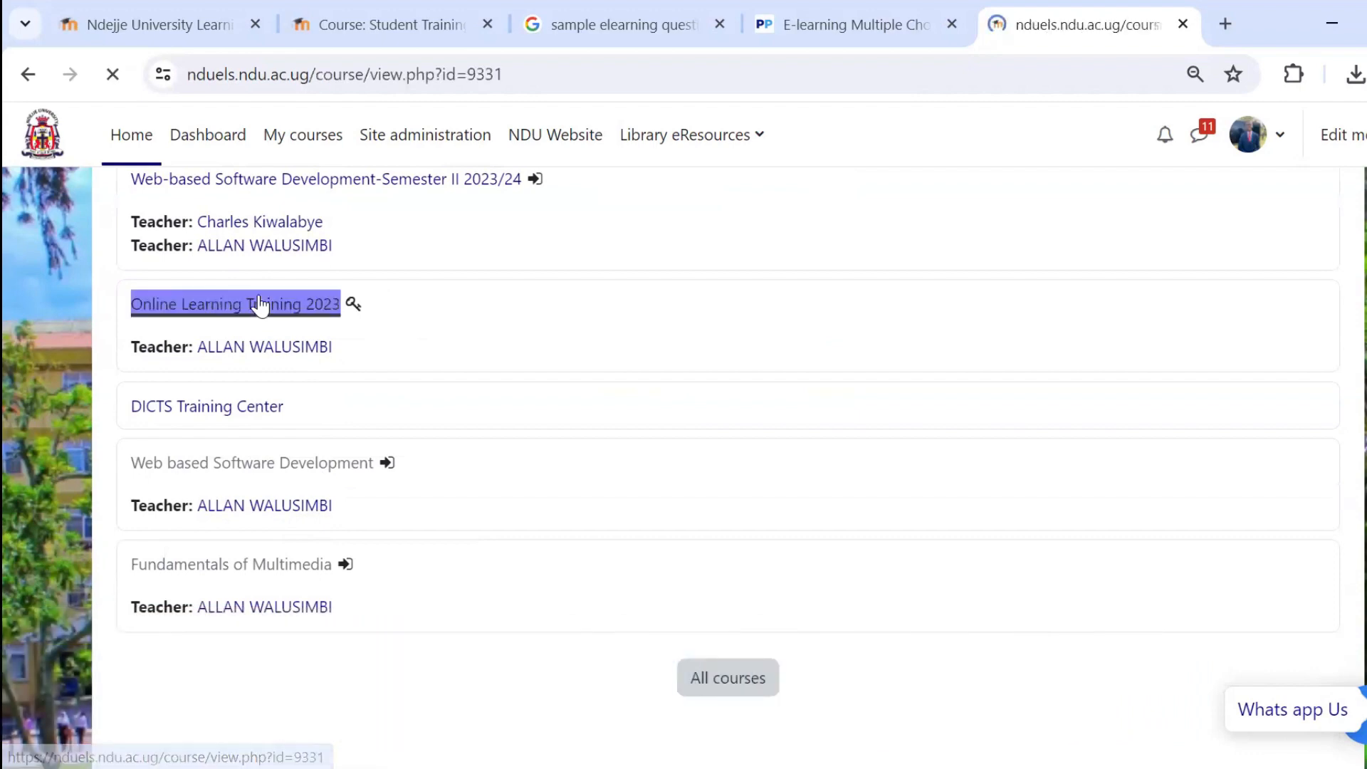
Look through the course page's announcements, sections and existing activities.
scroll(491, 406, "down", 20)
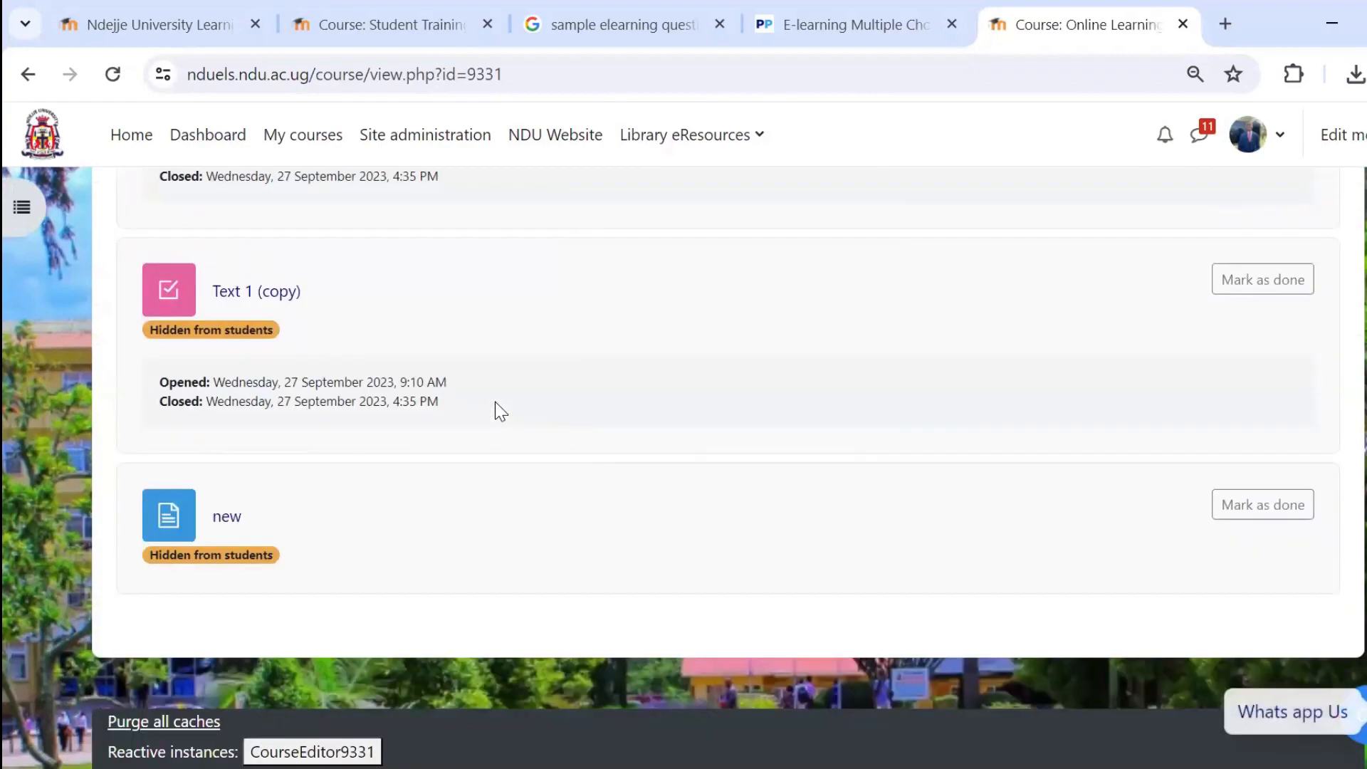
scroll(494, 403, "up", 15)
scroll(496, 404, "up", 10)
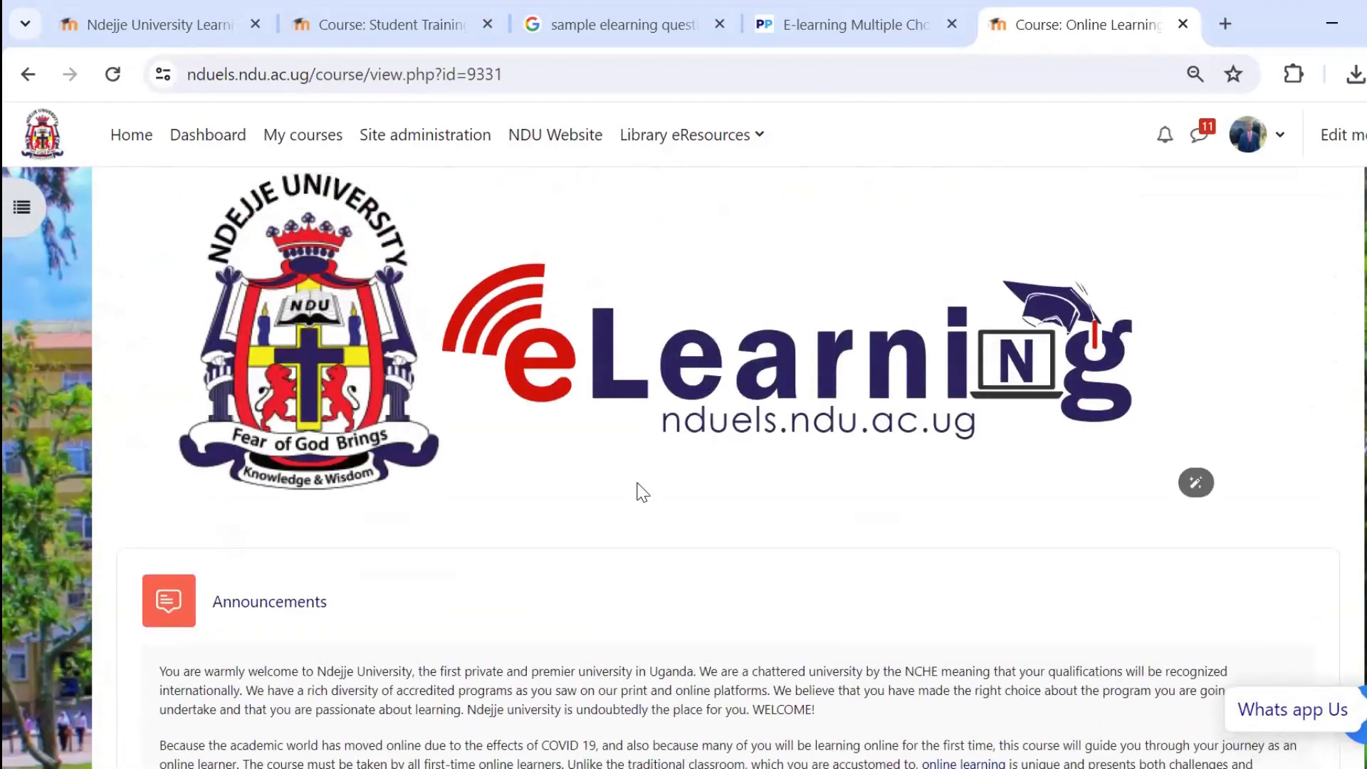
scroll(662, 481, "down", 15)
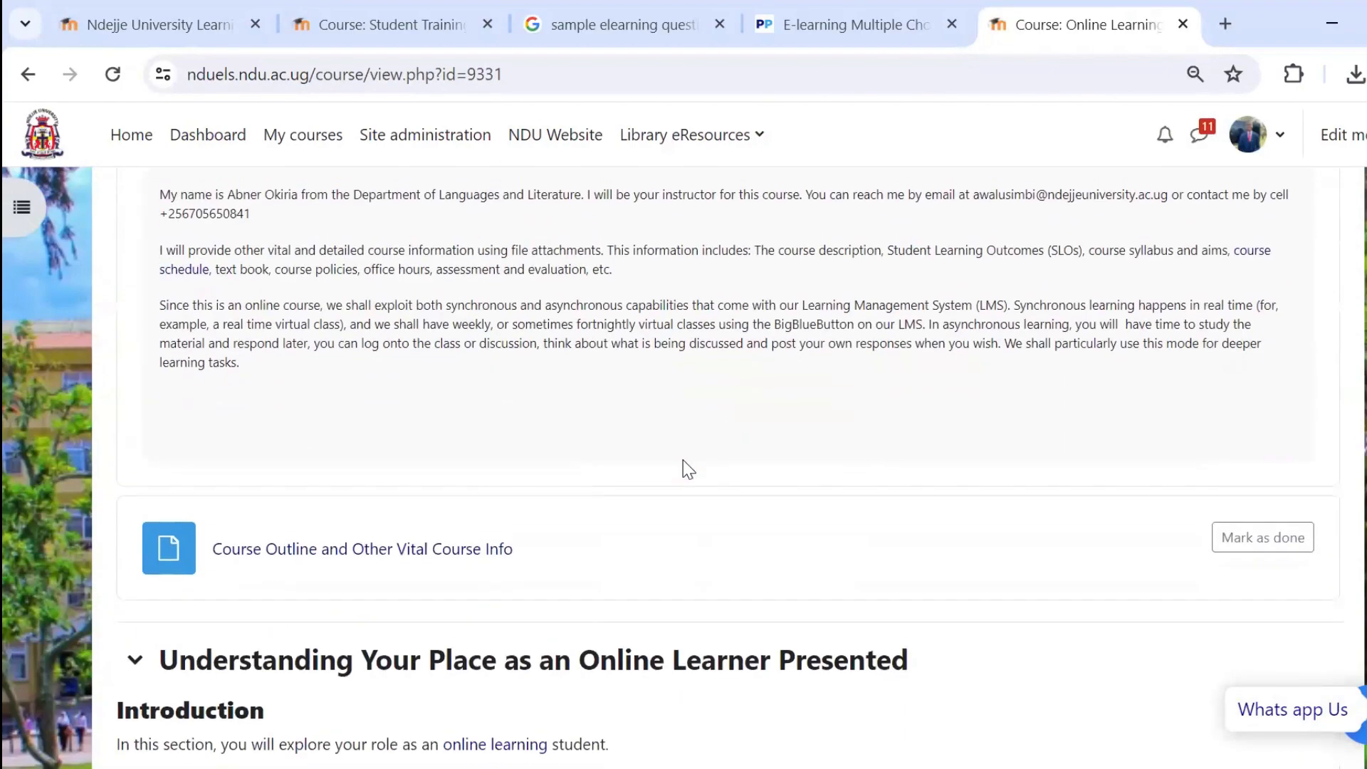
scroll(682, 460, "down", 2)
scroll(682, 460, "down", 5)
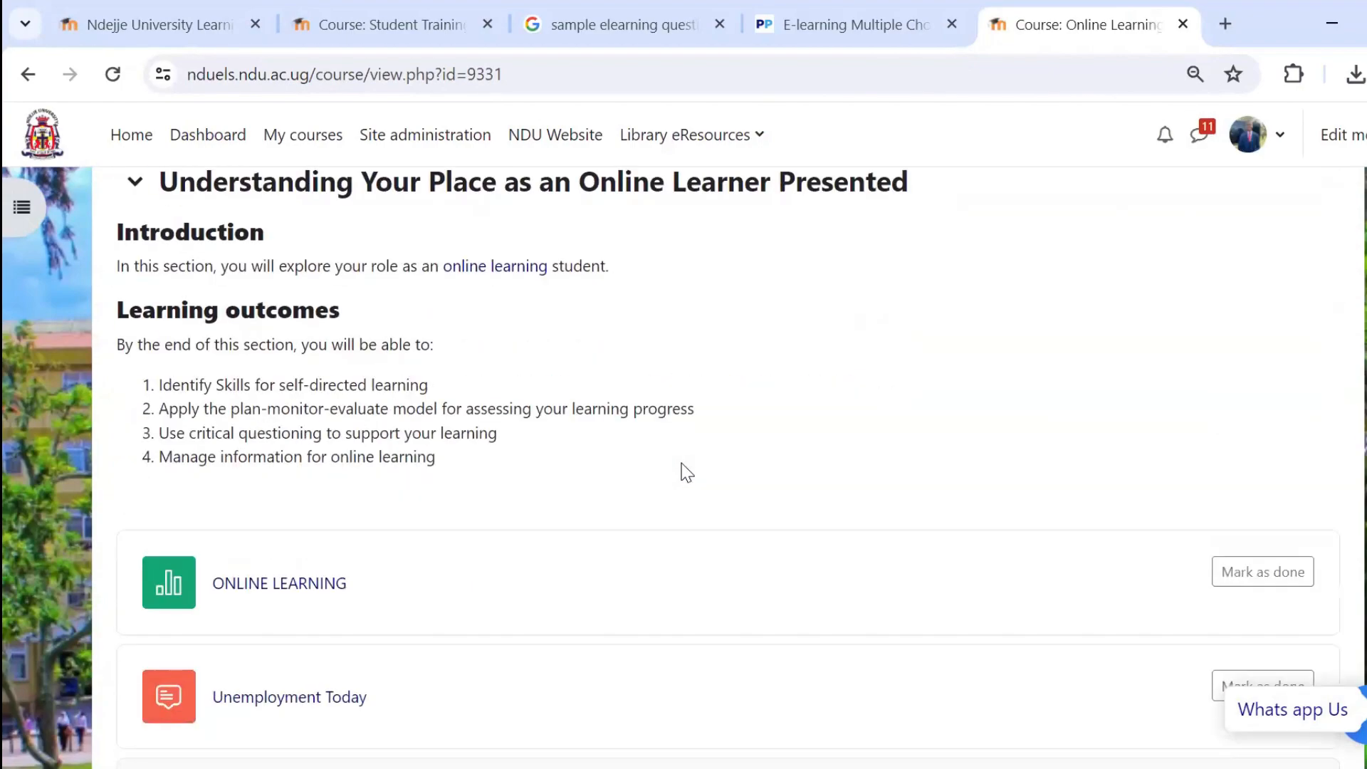
scroll(682, 460, "down", 3)
scroll(799, 430, "up", 6)
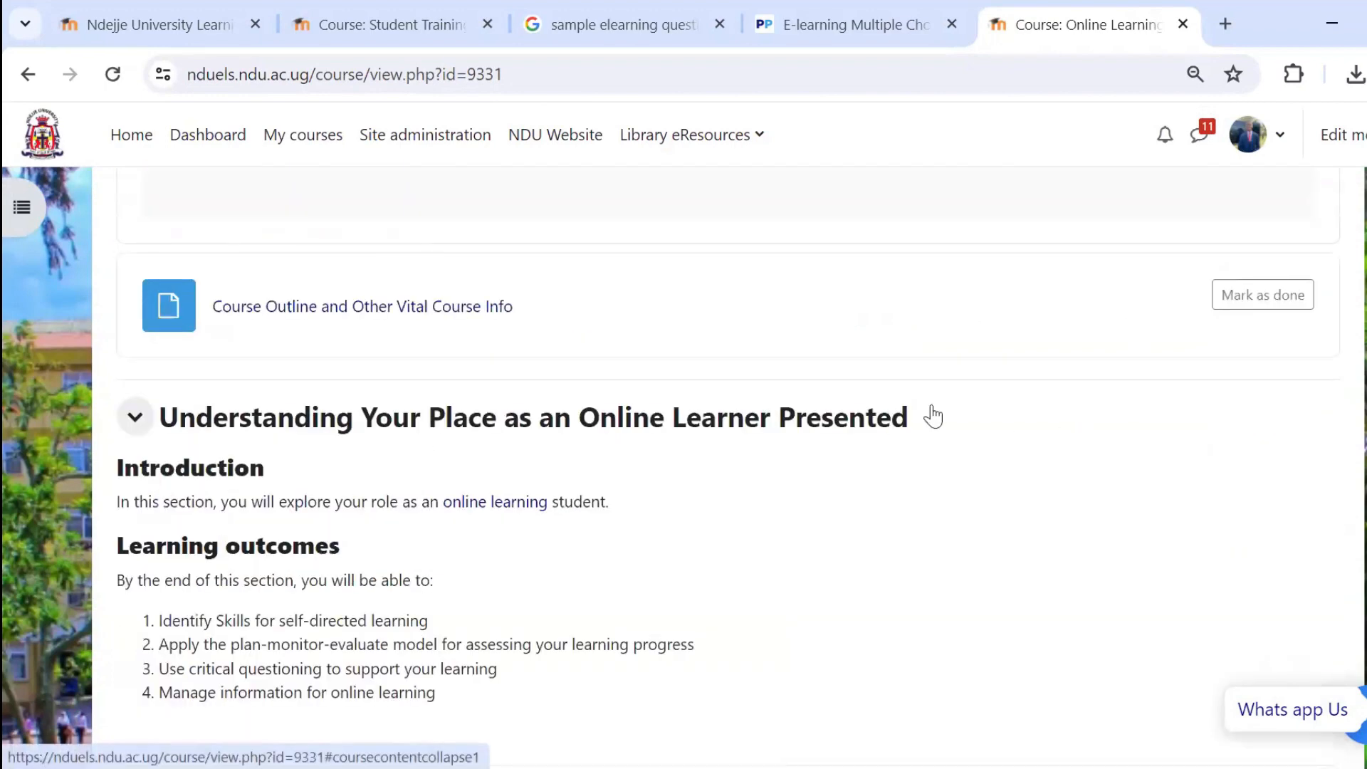
Turn on edit mode for the Online Learning Training 2023 course.
left_click(1363, 135)
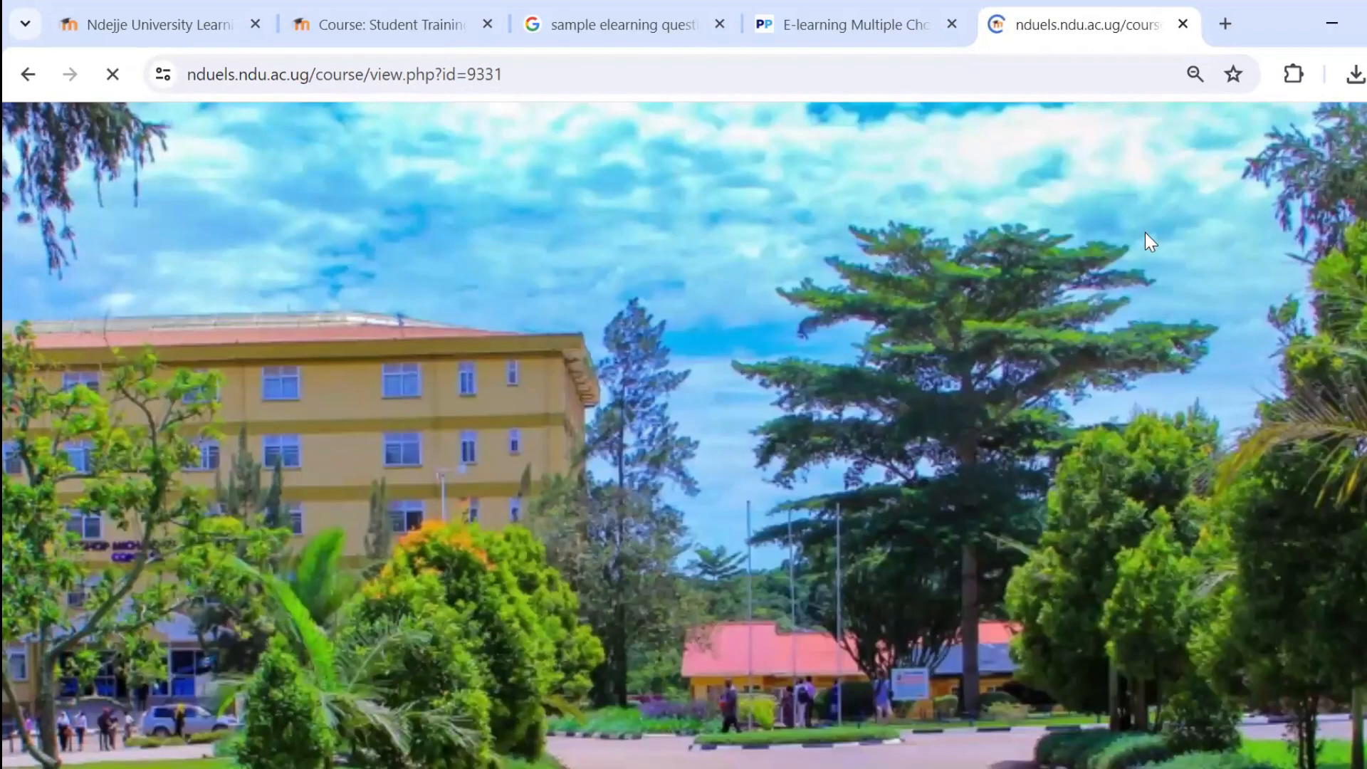
scroll(899, 343, "down", 20)
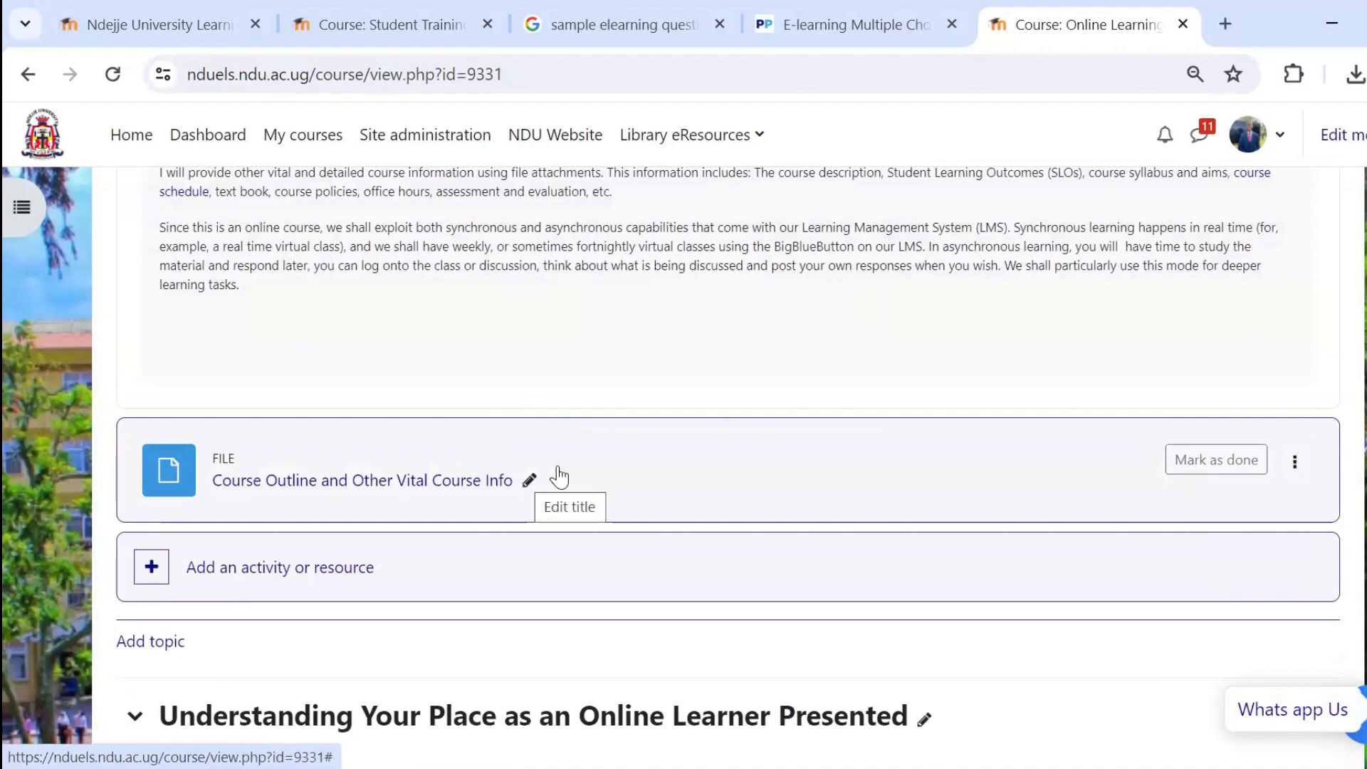
left_click(1361, 135)
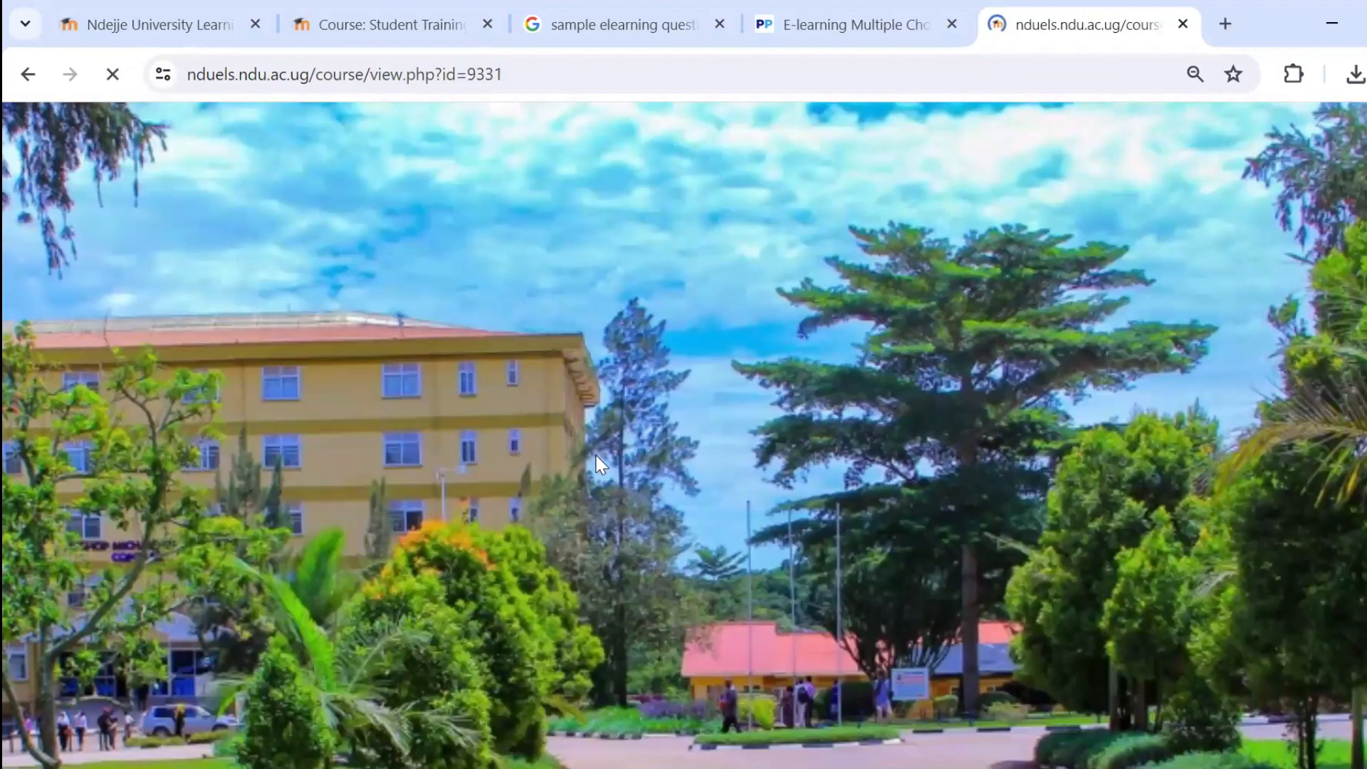
scroll(303, 427, "down", 8)
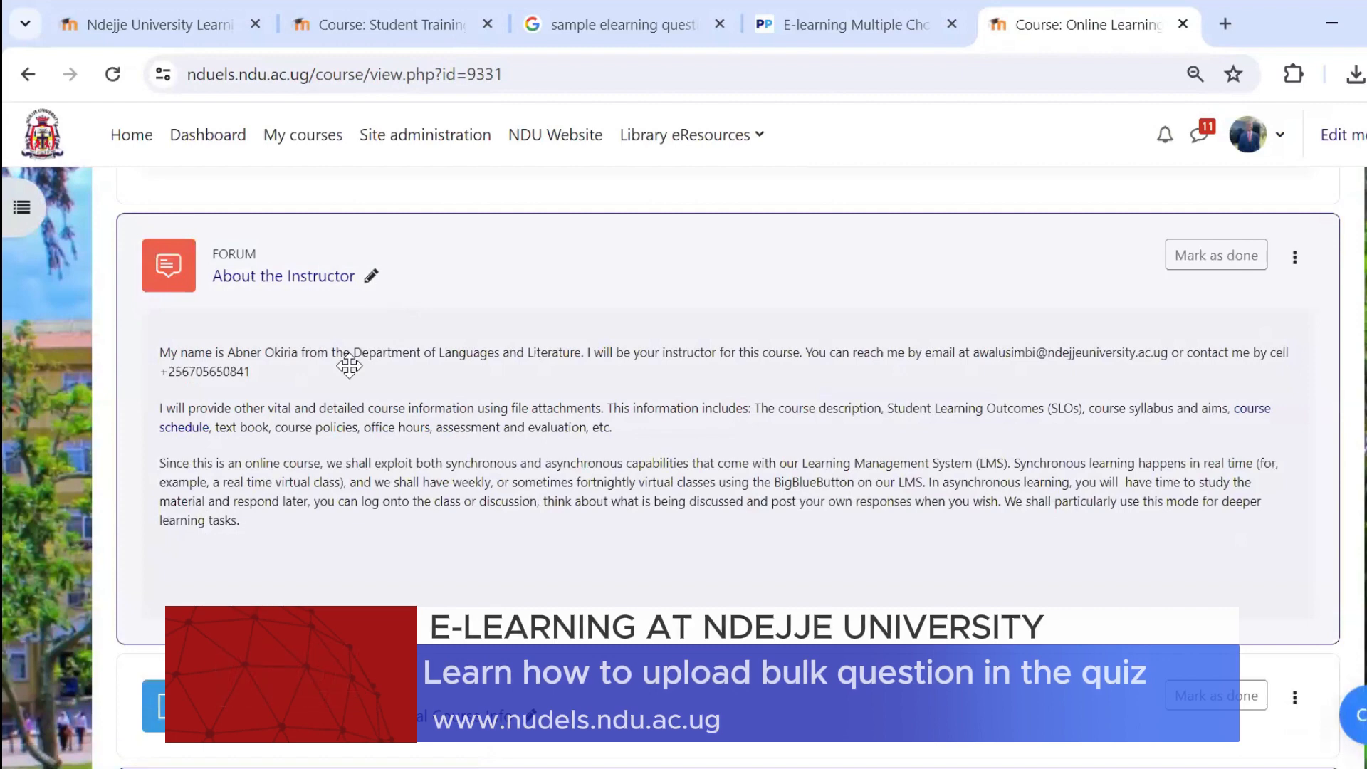
scroll(350, 432, "down", 15)
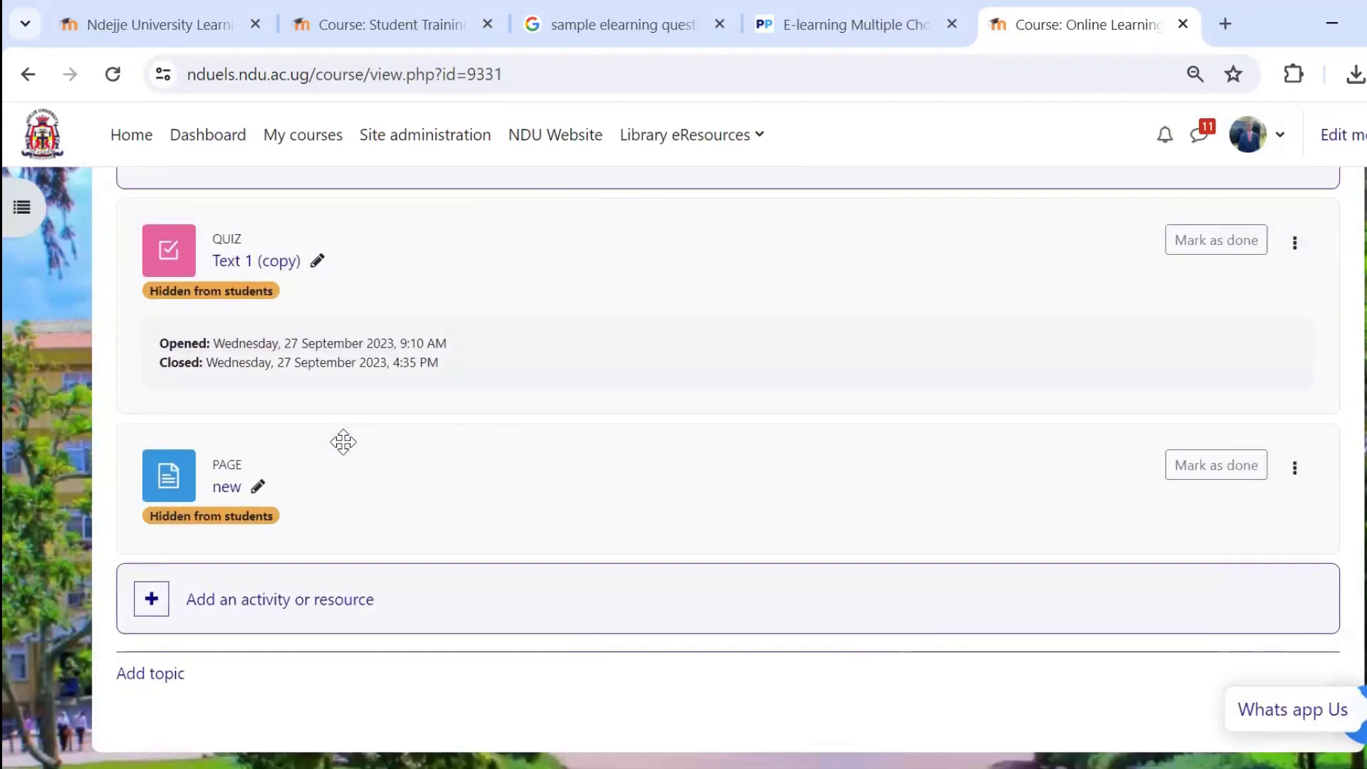
left_click(341, 517)
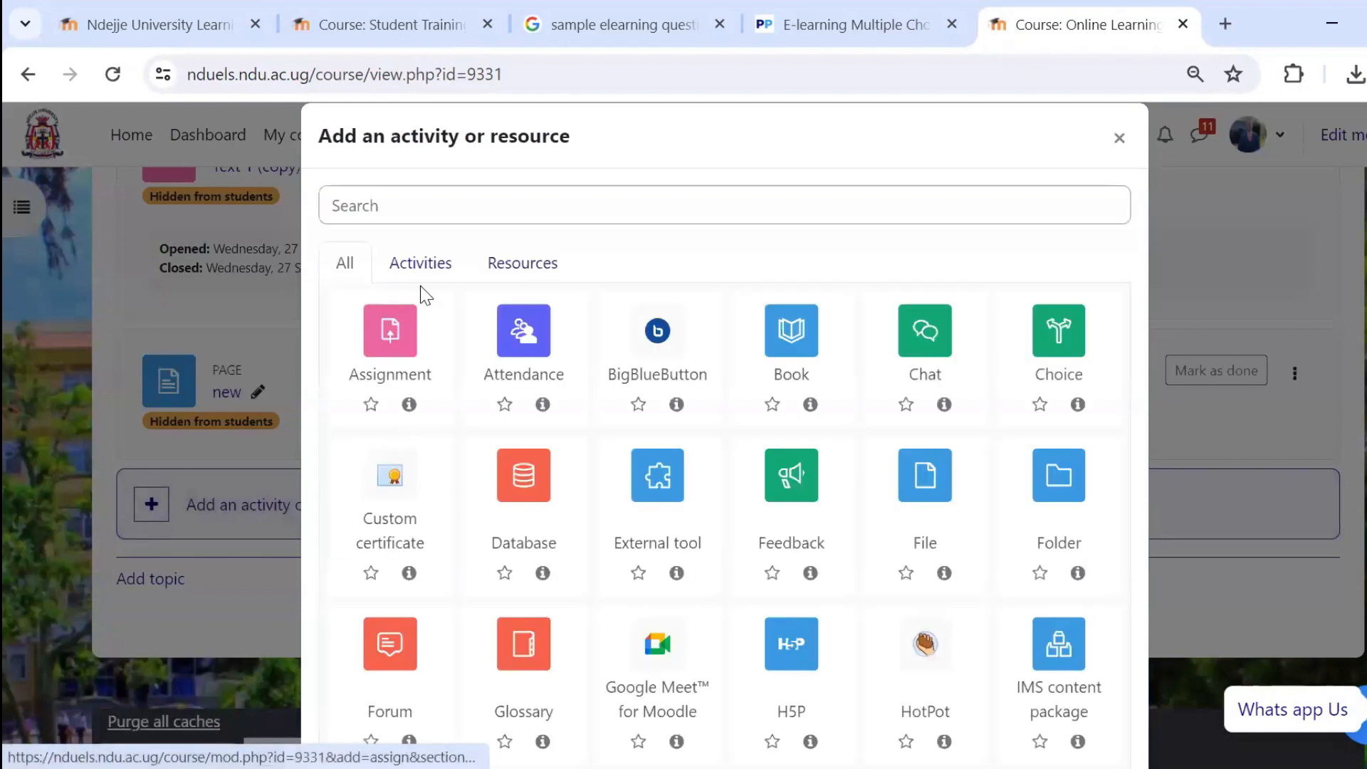
left_click(420, 263)
left_click(397, 341)
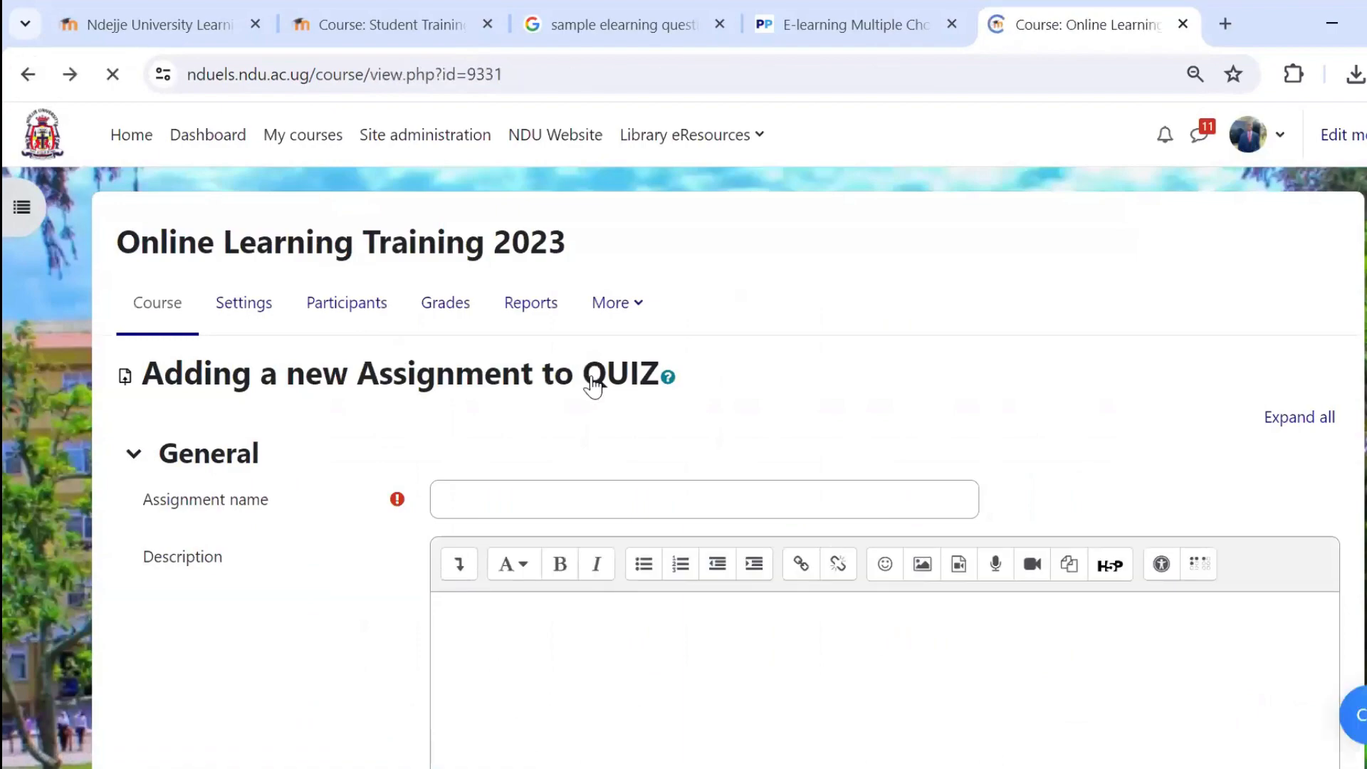
Start adding a Quiz activity below the Course Outline and Other Vital Course Info file.
scroll(636, 473, "down", 4)
scroll(458, 489, "down", 20)
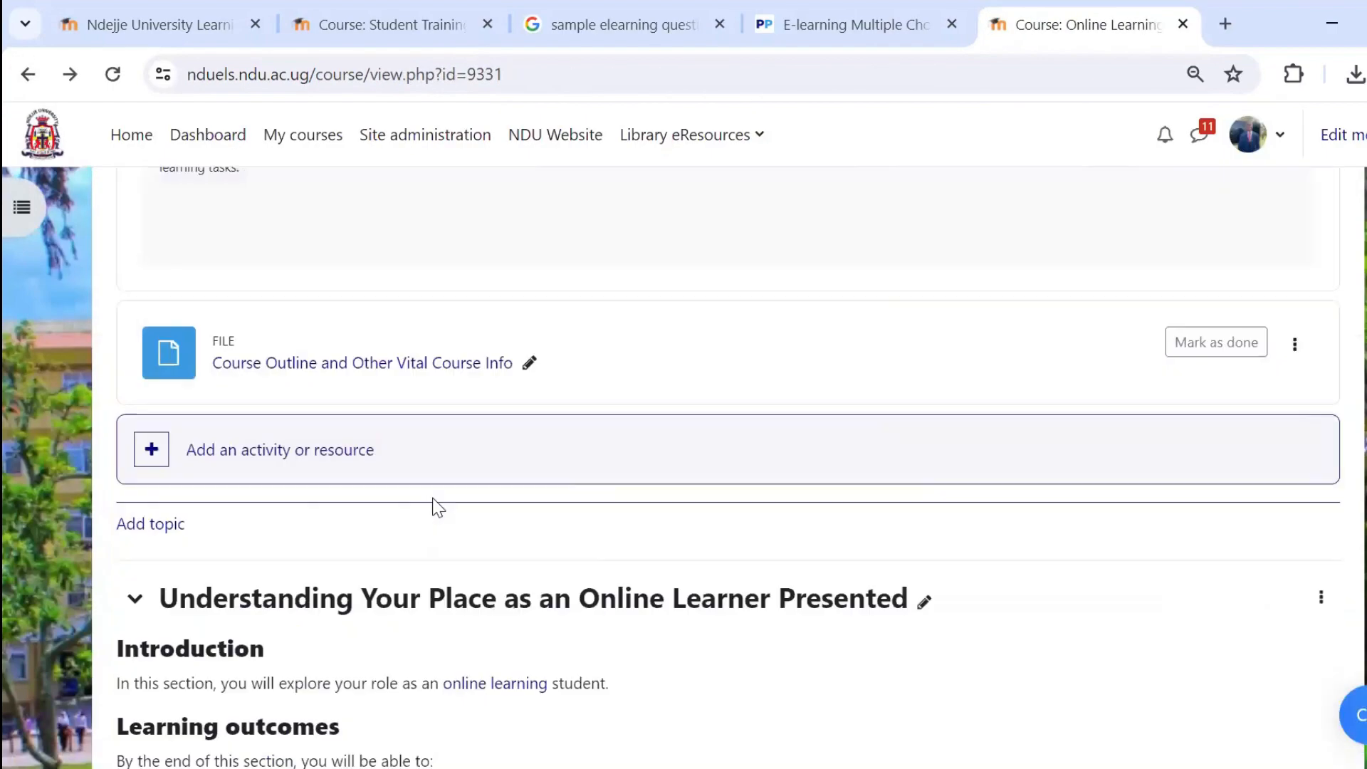
scroll(434, 504, "up", 6)
left_click(346, 456)
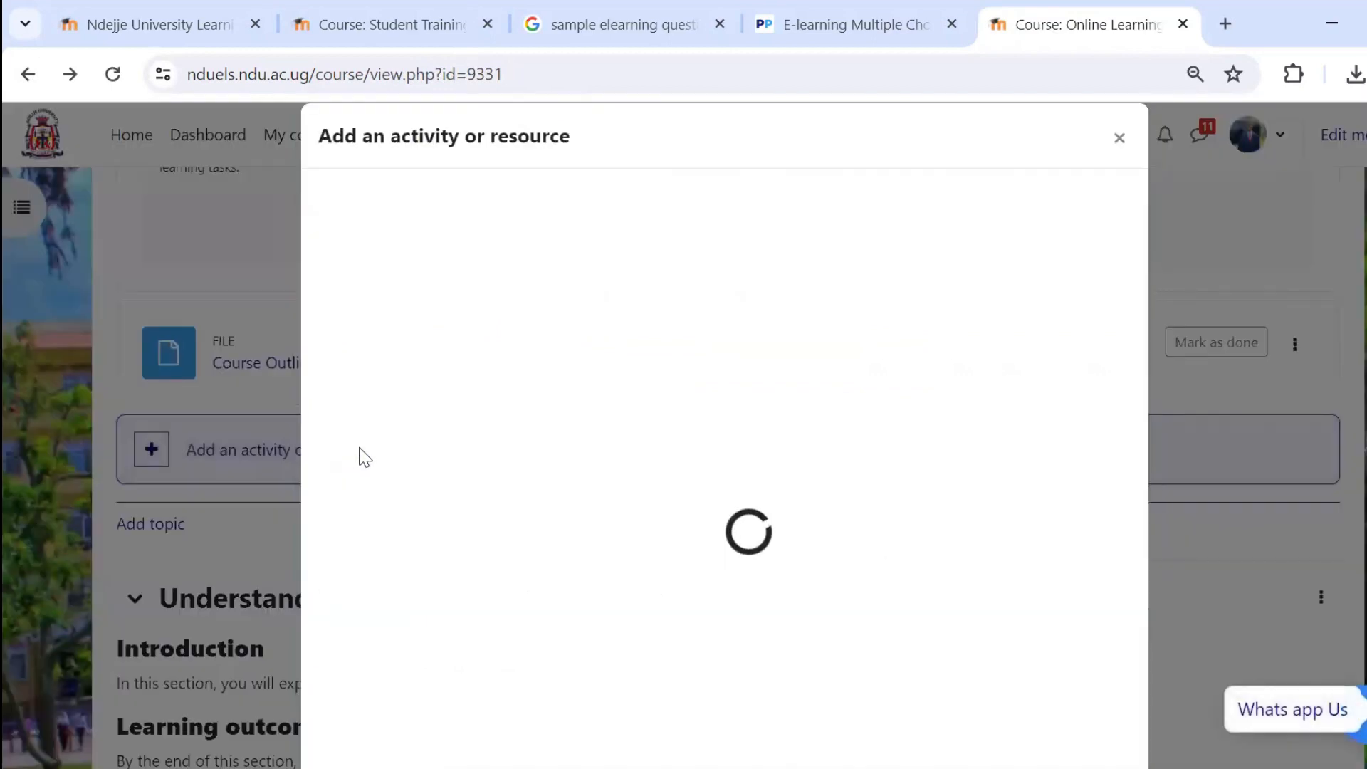
left_click(421, 264)
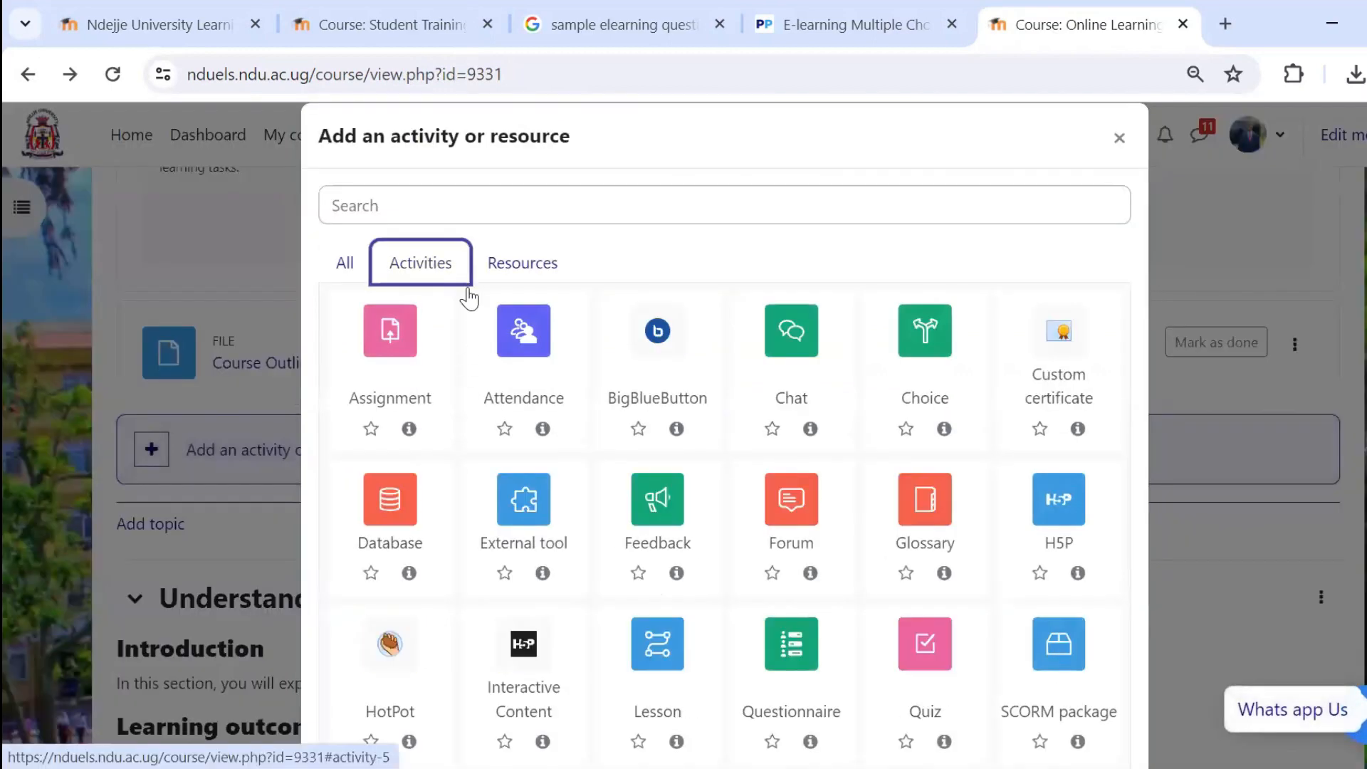
left_click(926, 649)
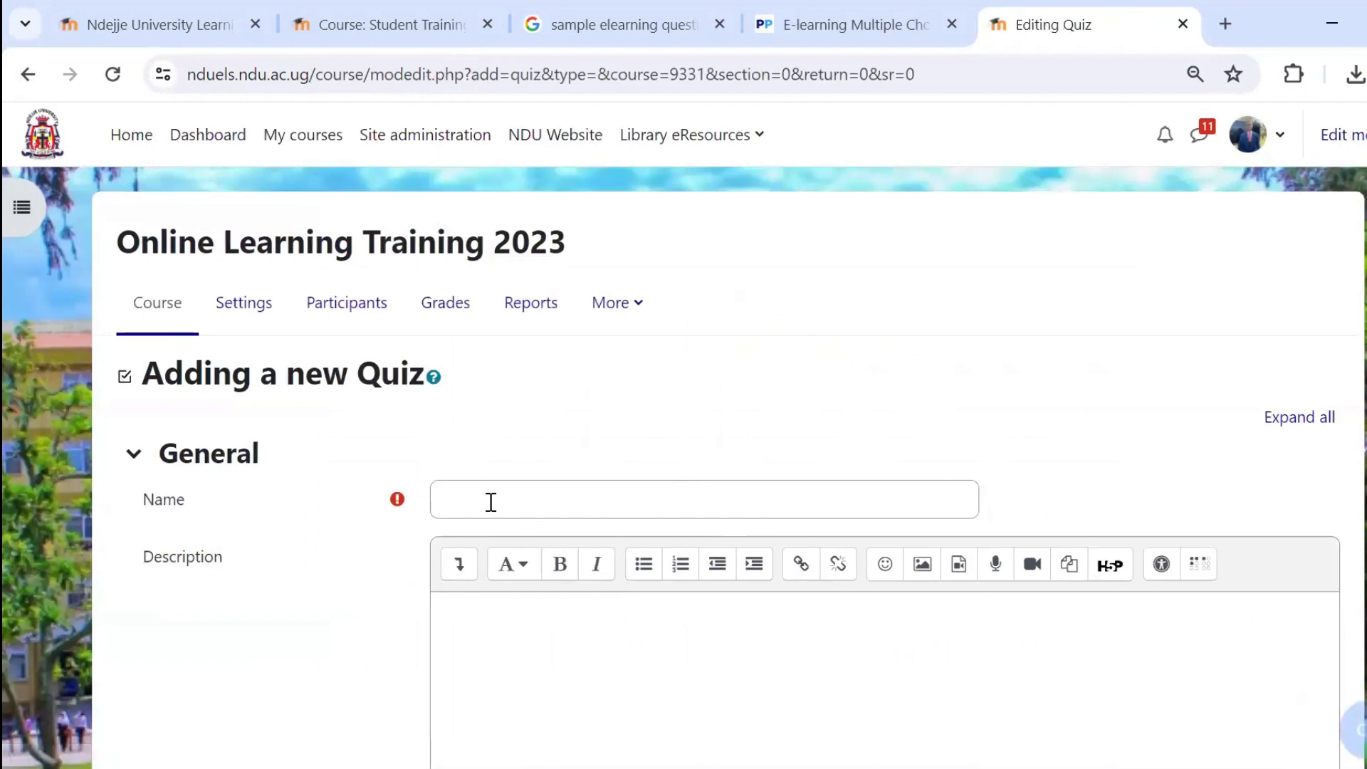
Name the new quiz "eLearning 1" and enter "attempt All" as its description.
left_click(491, 501)
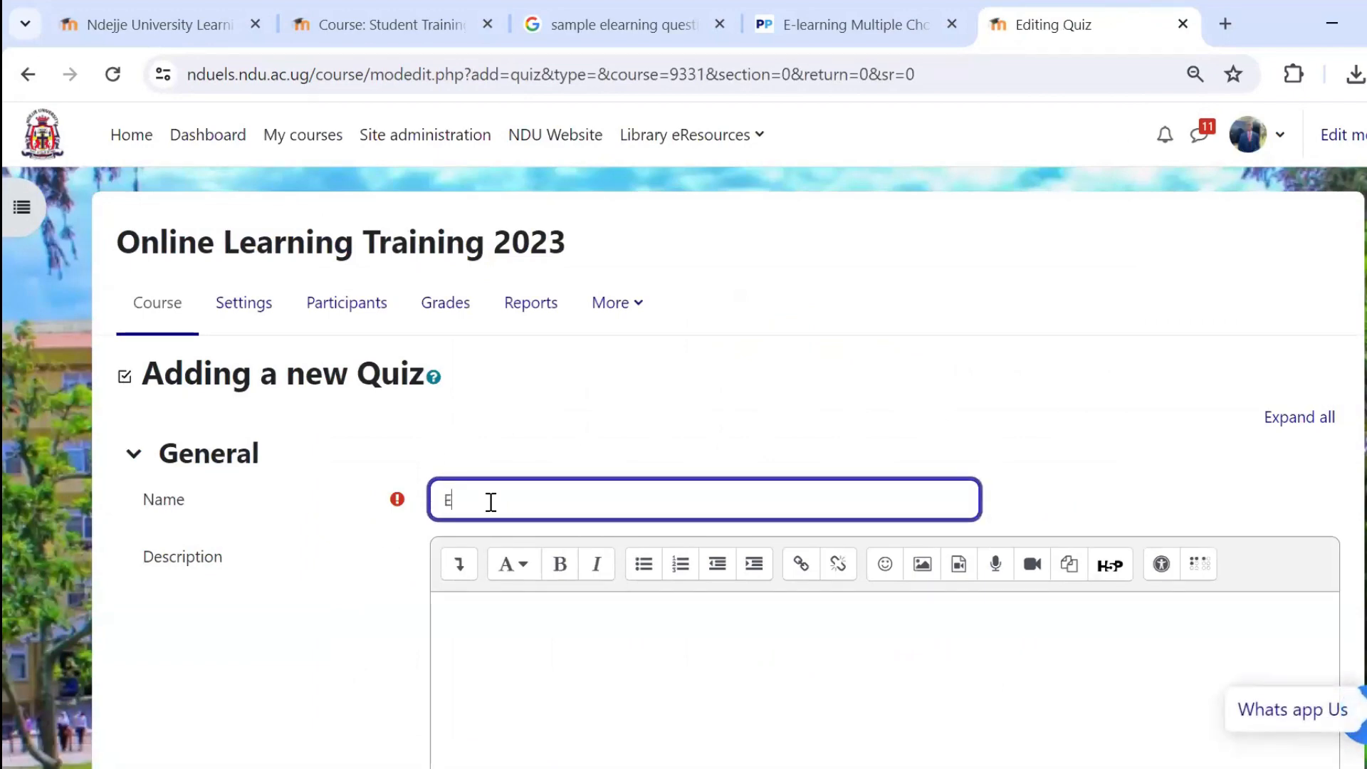
type("Elearning")
double_click(490, 501)
right_click(491, 502)
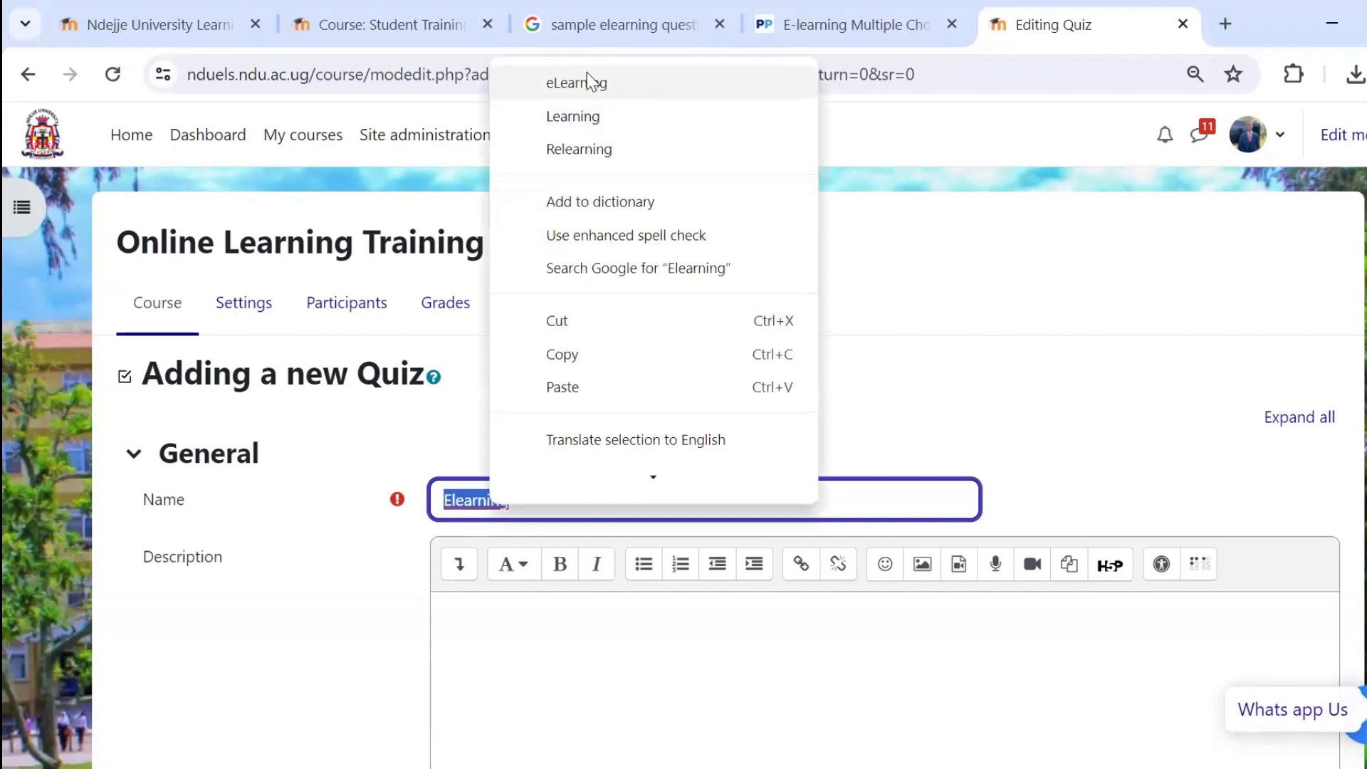
left_click(586, 73)
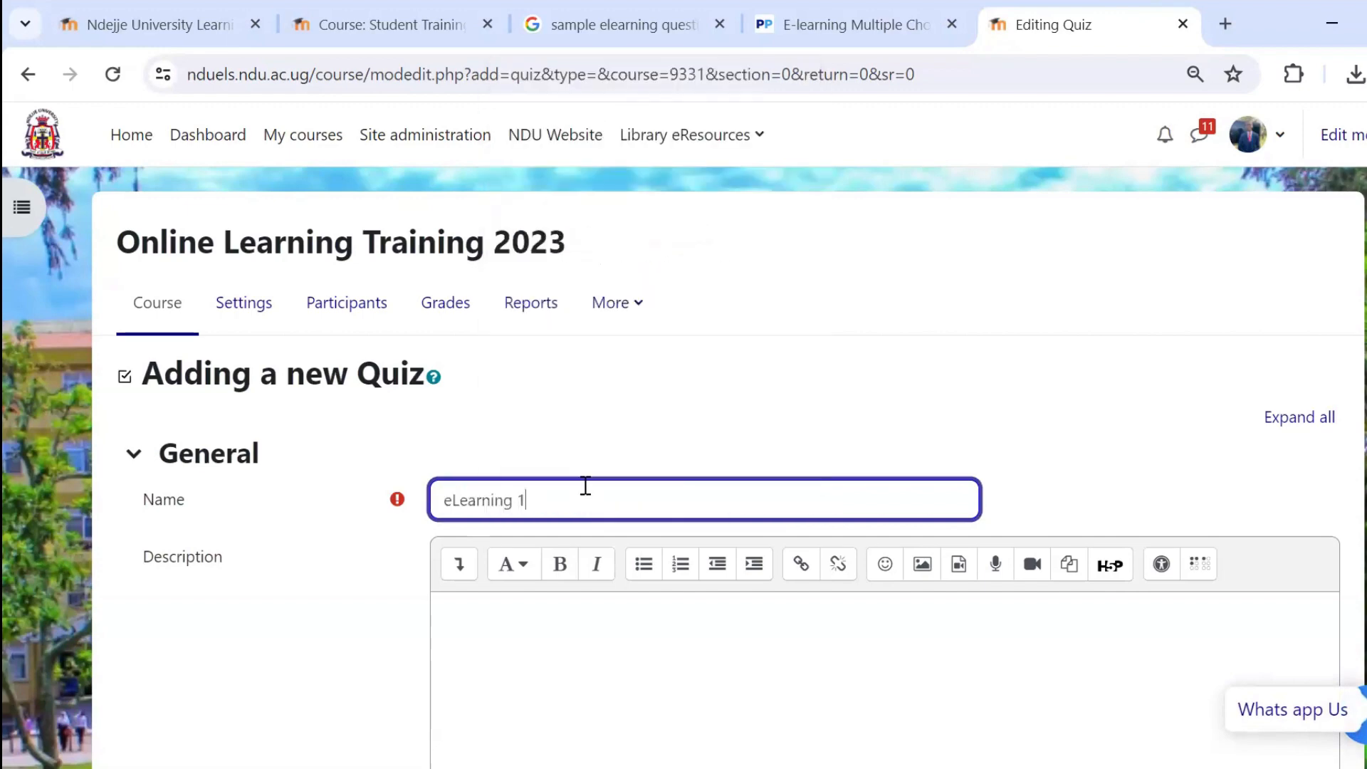
scroll(479, 513, "down", 2)
left_click(481, 528)
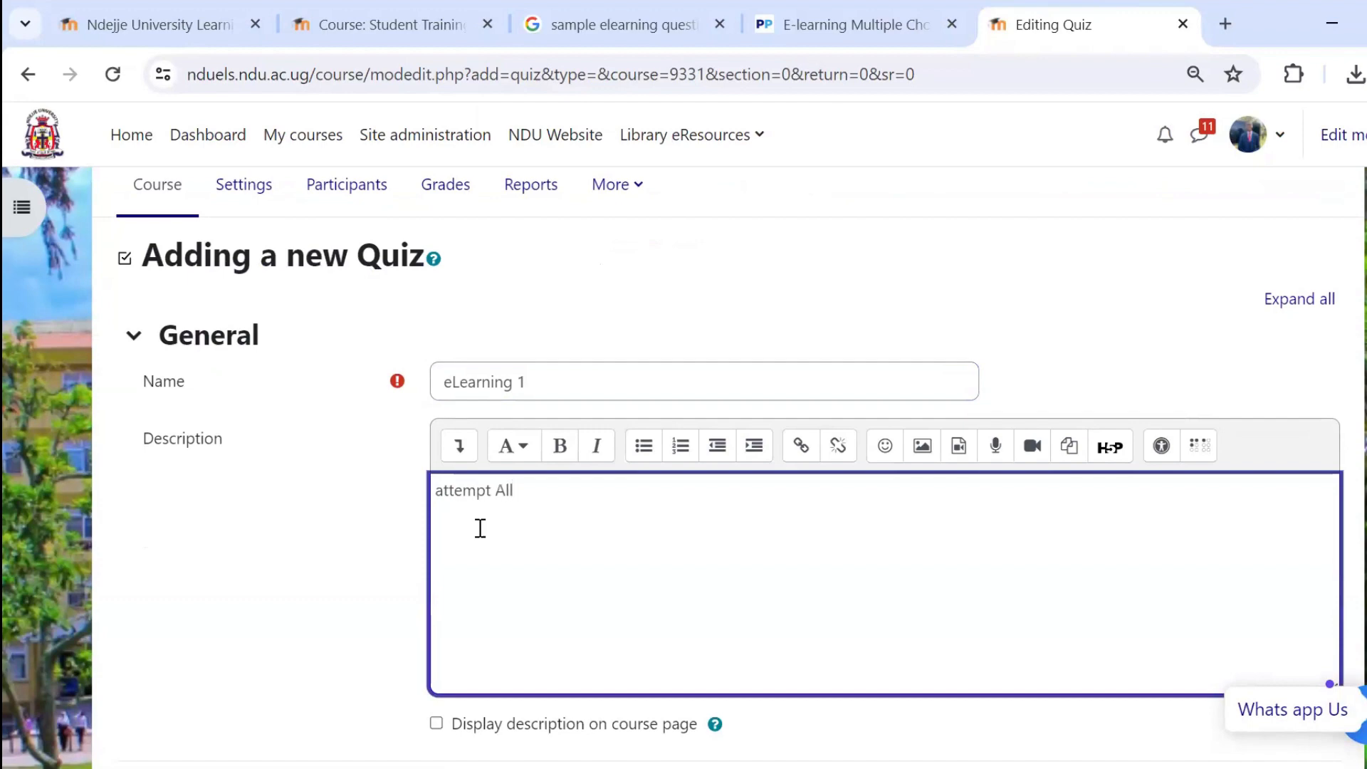
Enable both the opening and closing dates in the quiz's timing settings.
scroll(481, 529, "down", 5)
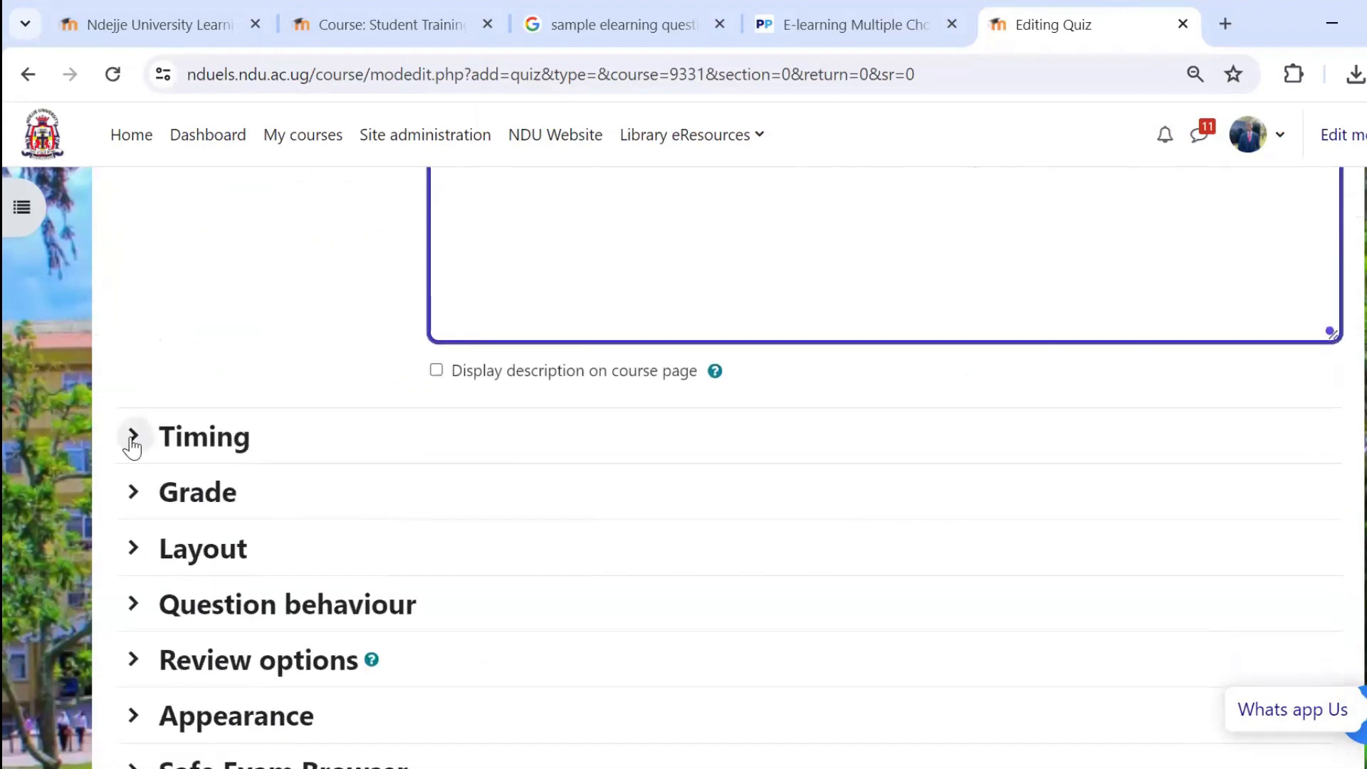
left_click(131, 441)
scroll(689, 503, "down", 2)
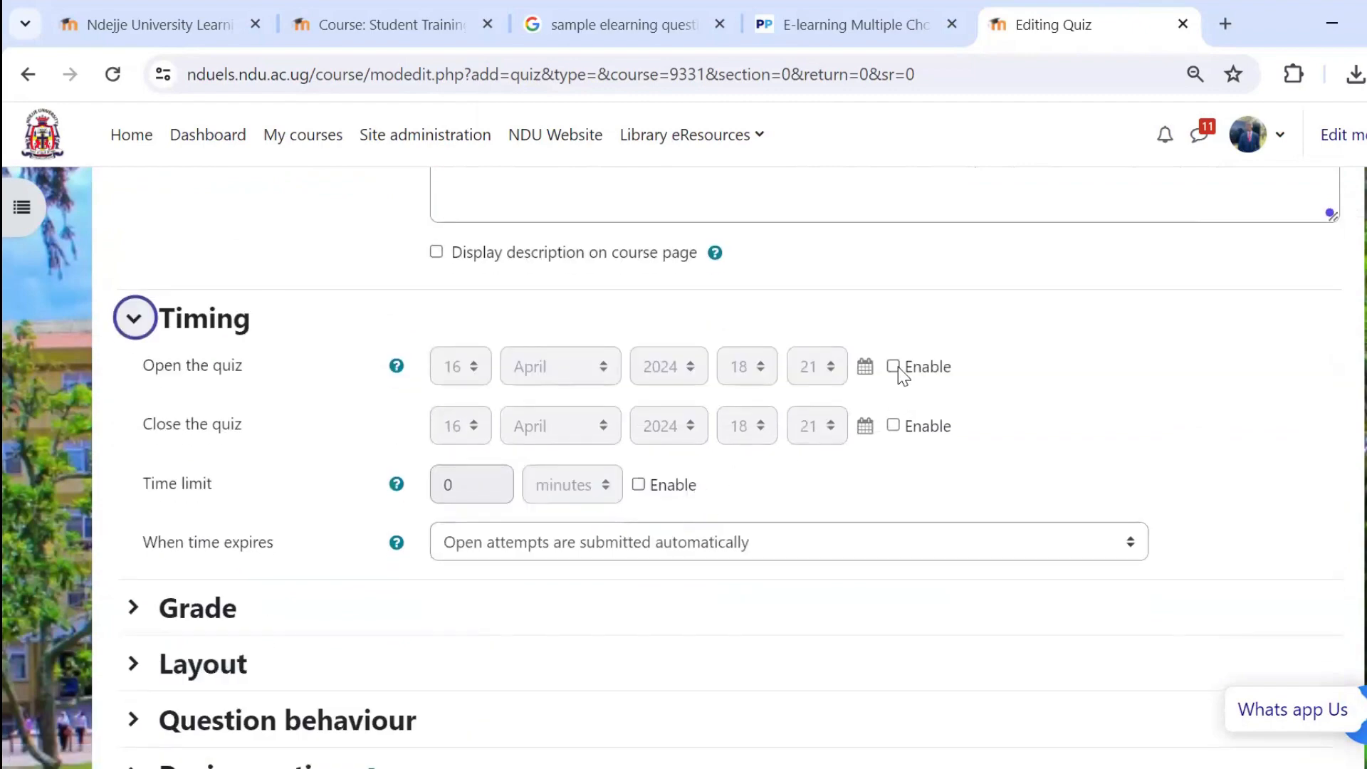
left_click(895, 366)
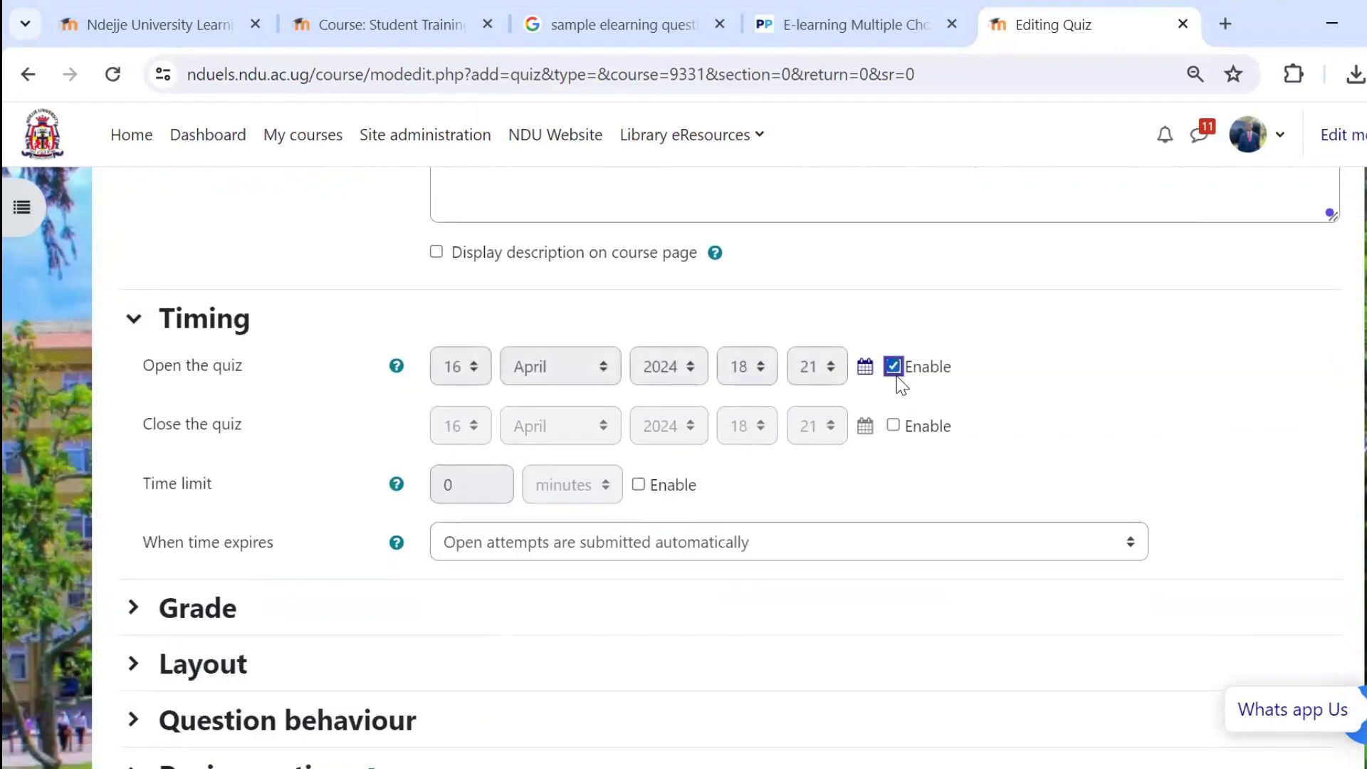
left_click(893, 425)
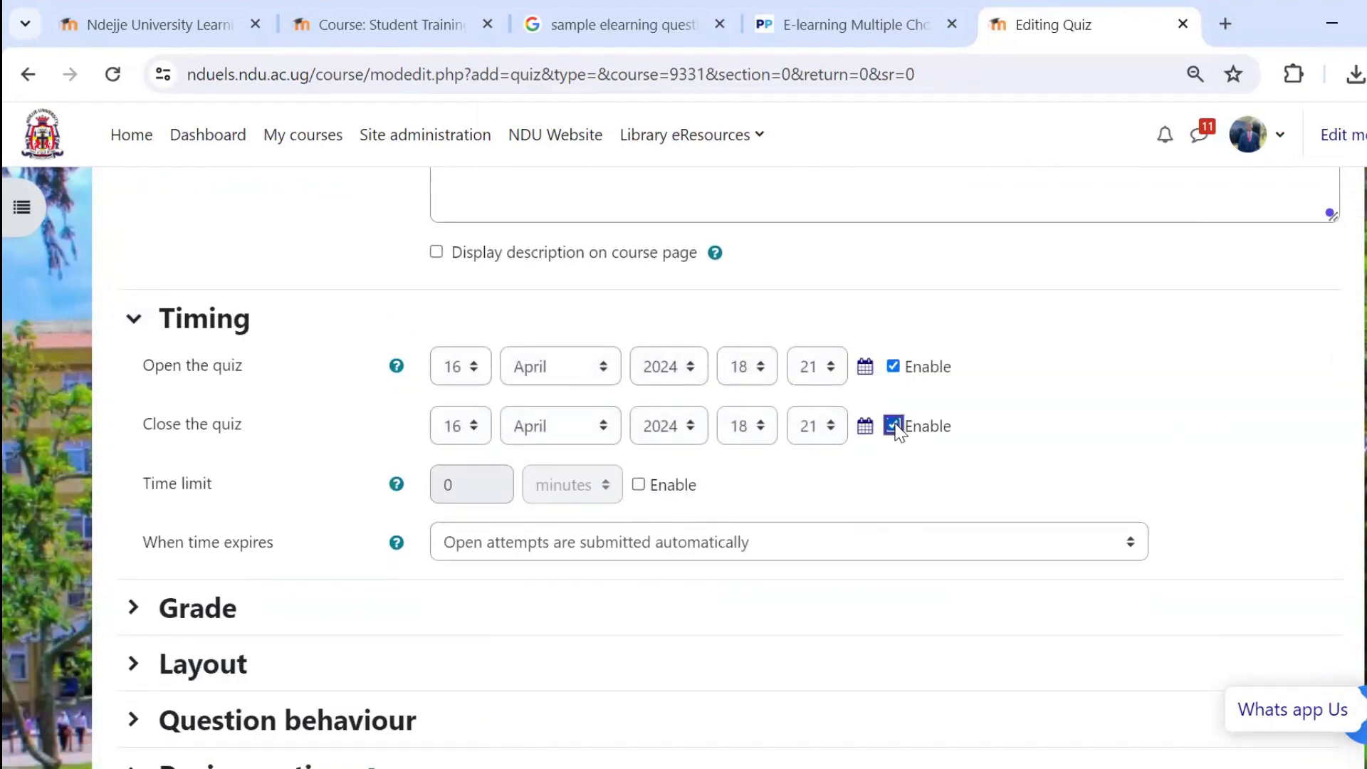
Set the minutes of the quiz's opening time to 00.
left_click(746, 370)
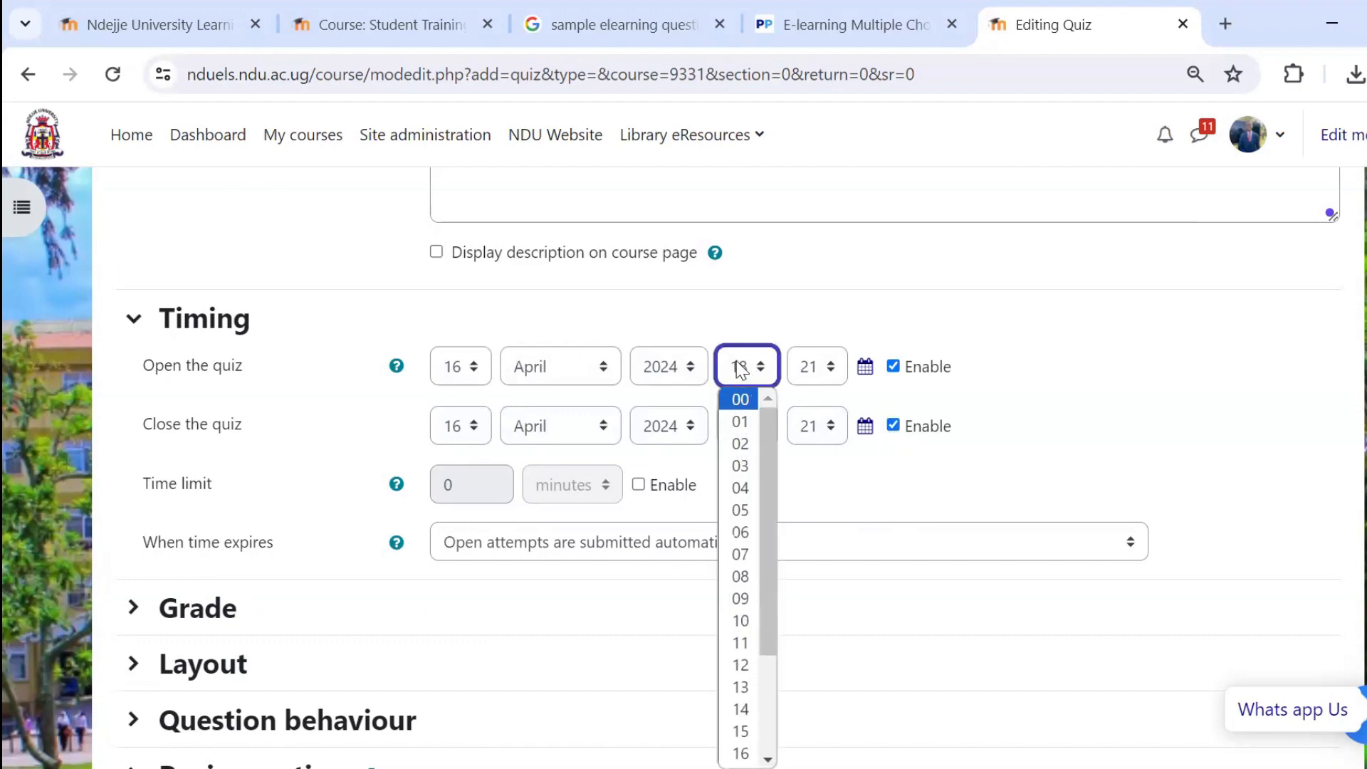
left_click(815, 378)
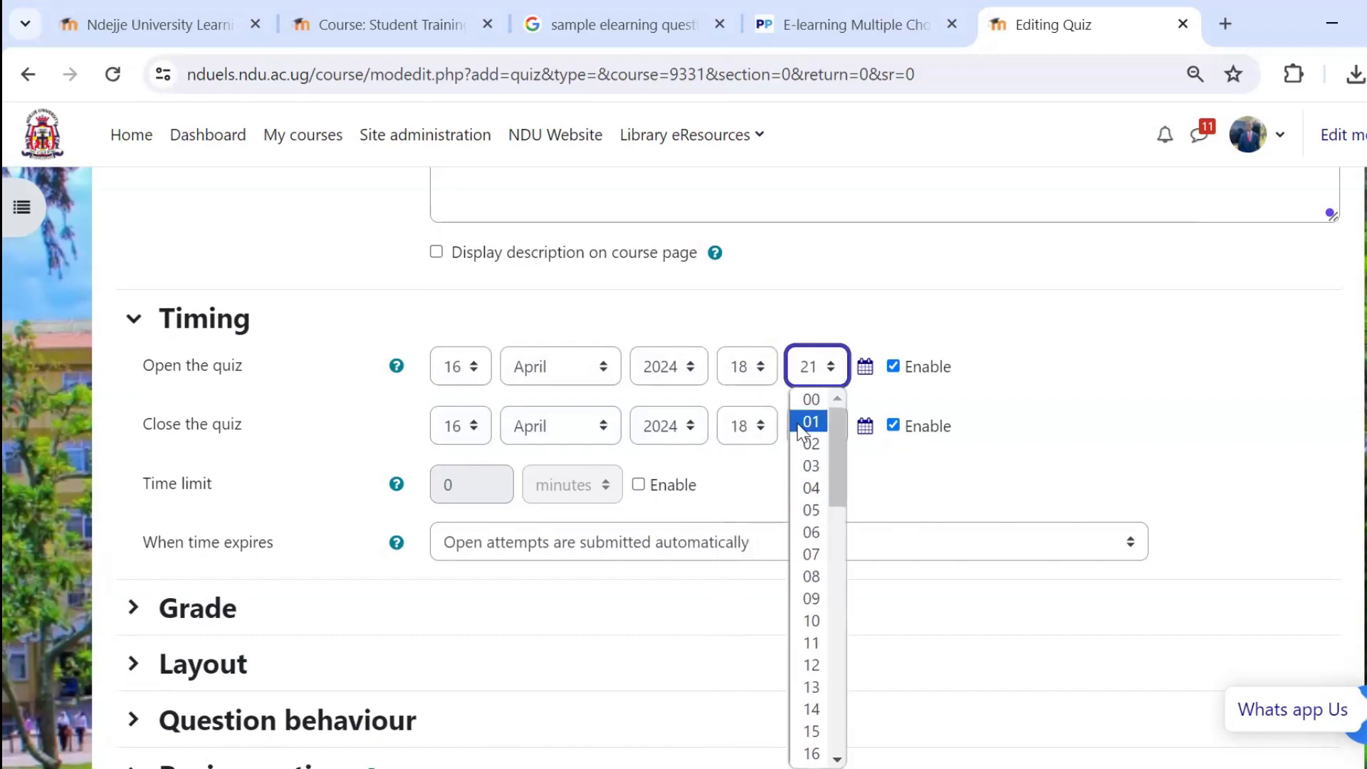
left_click(811, 401)
Set the quiz's closing time to 19:00.
left_click(748, 426)
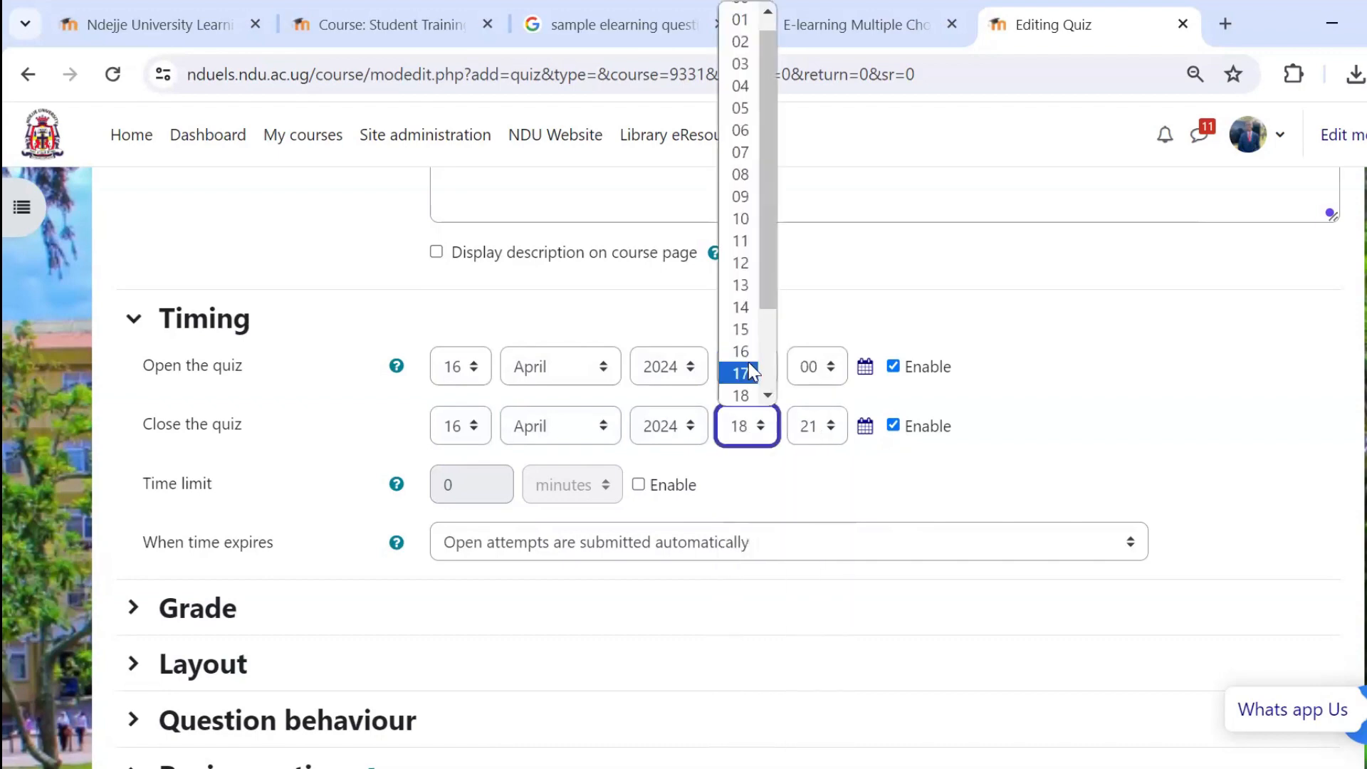
scroll(744, 385, "down", 2)
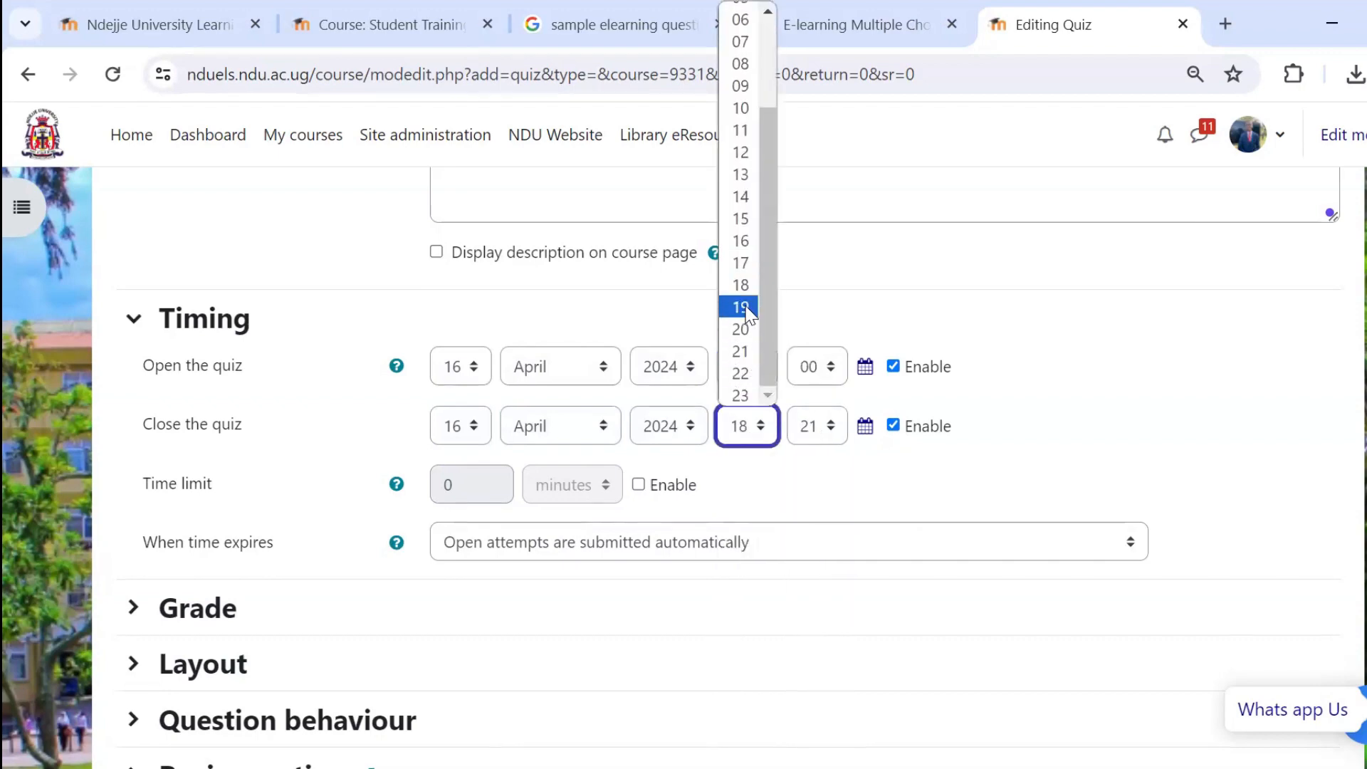
left_click(740, 307)
left_click(805, 427)
scroll(811, 43, "up", 1)
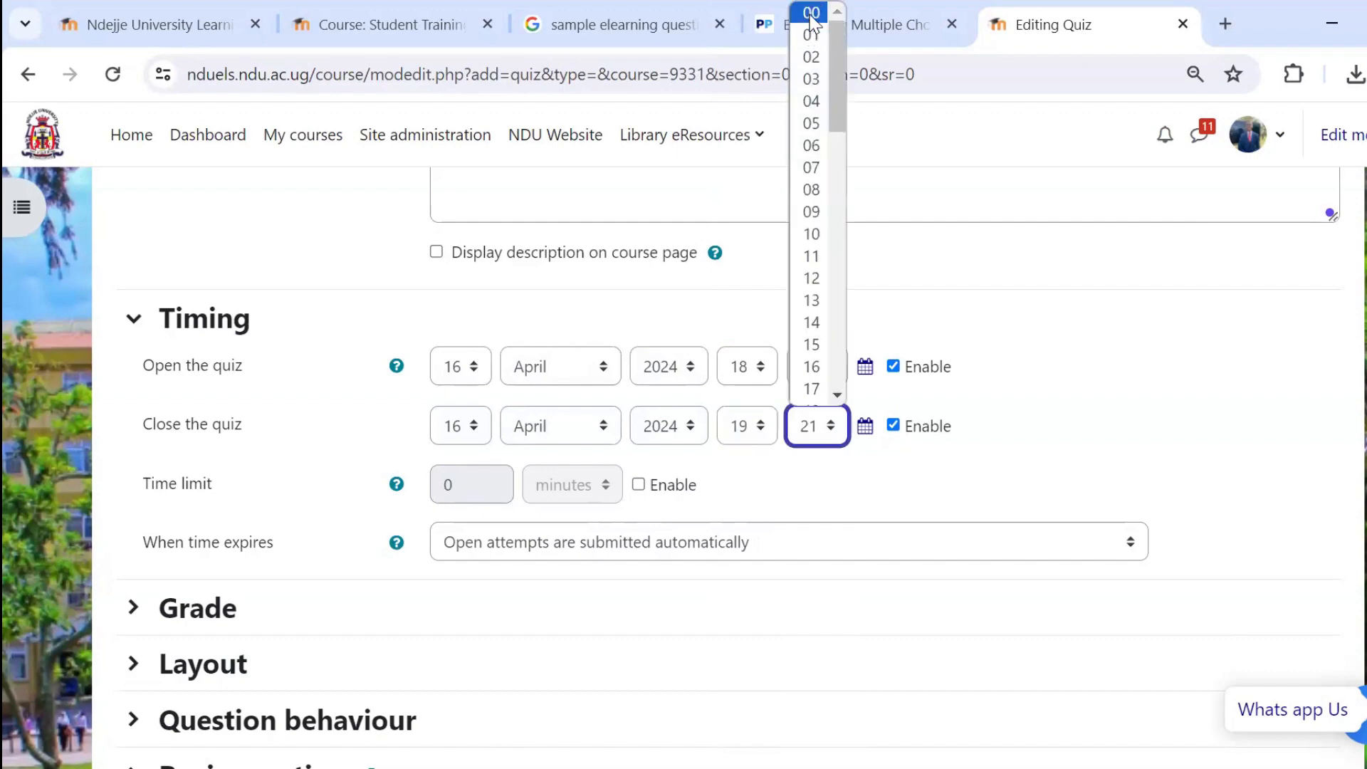
left_click(811, 13)
Enable the quiz's time limit and set it to 30 minutes.
left_click(639, 485)
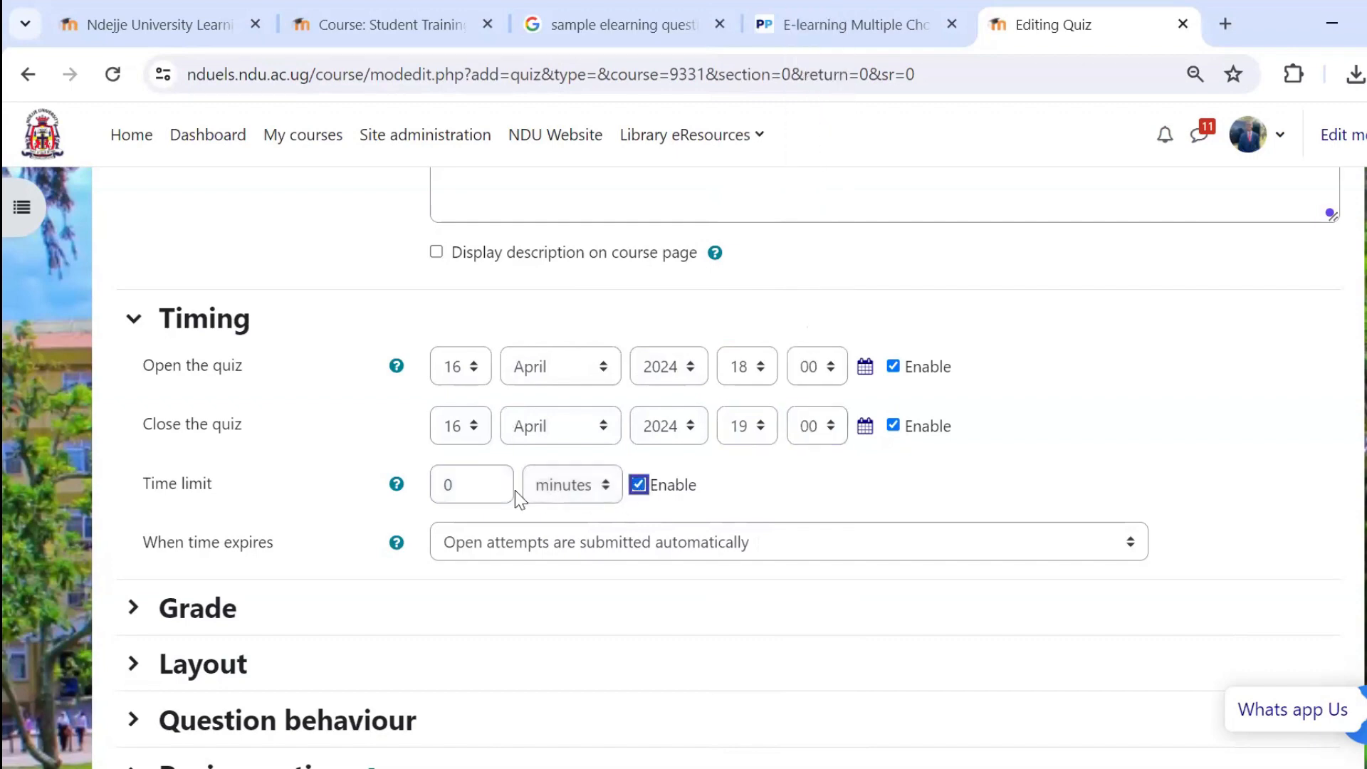
double_click(492, 488)
type("30")
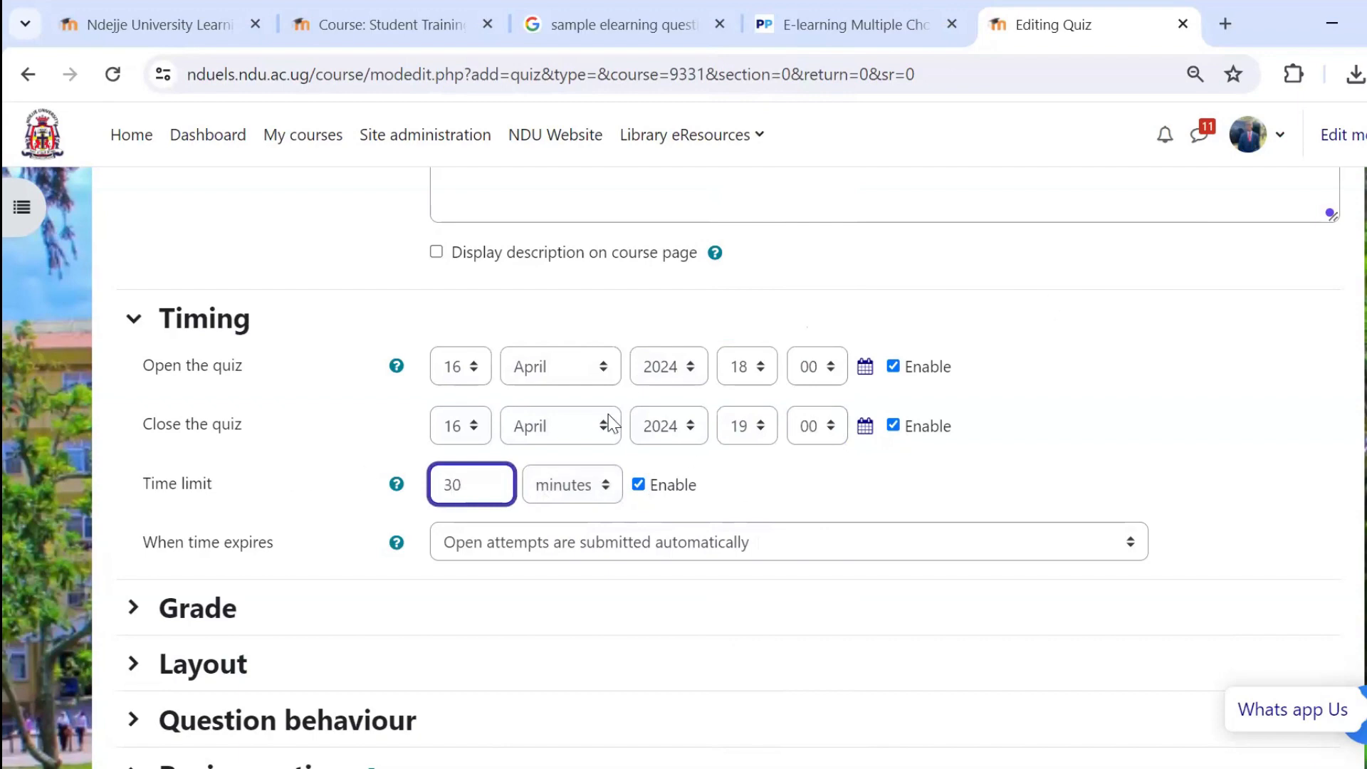
Limit the attempts allowed to 1 in the quiz's grade settings.
scroll(705, 377, "down", 3)
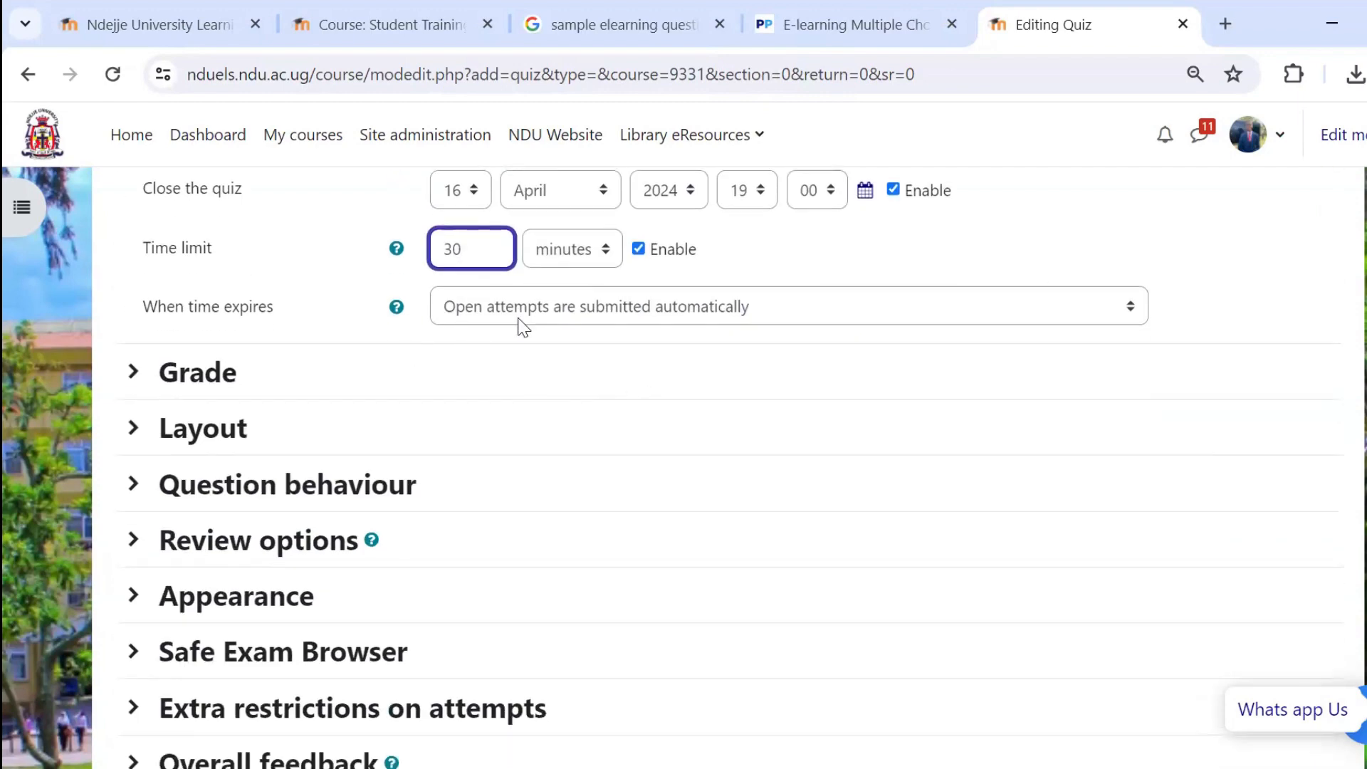
left_click(135, 372)
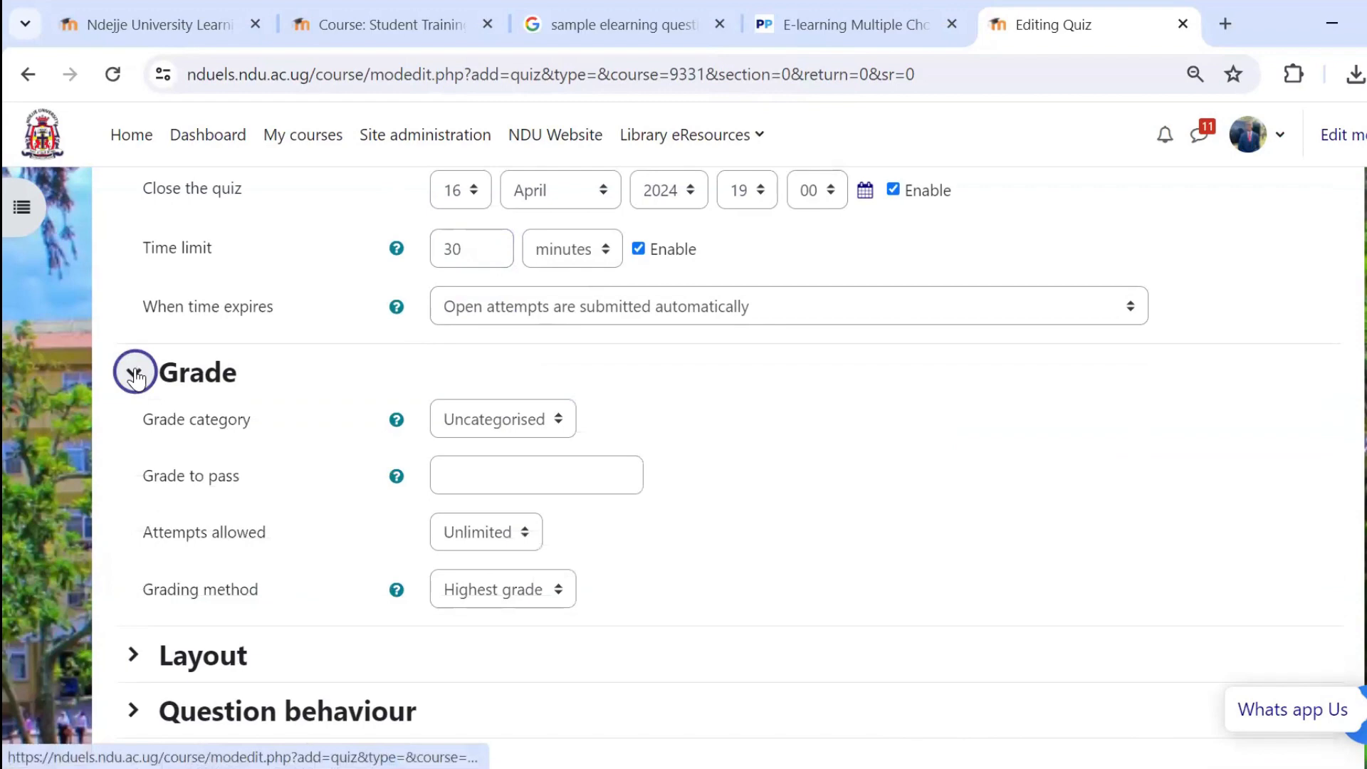
left_click(481, 532)
key("Return")
Set the quiz layout to start a new page every 4 questions.
scroll(294, 479, "down", 3)
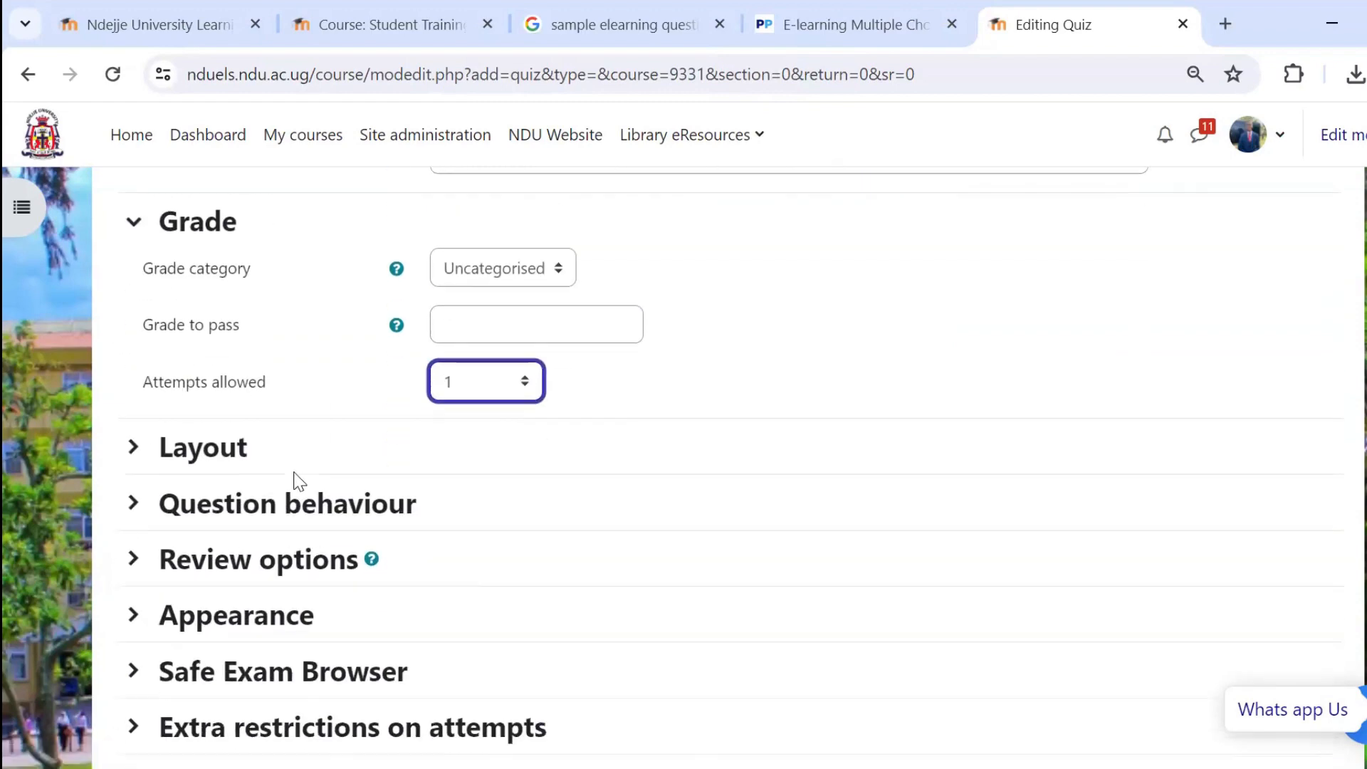
left_click(133, 362)
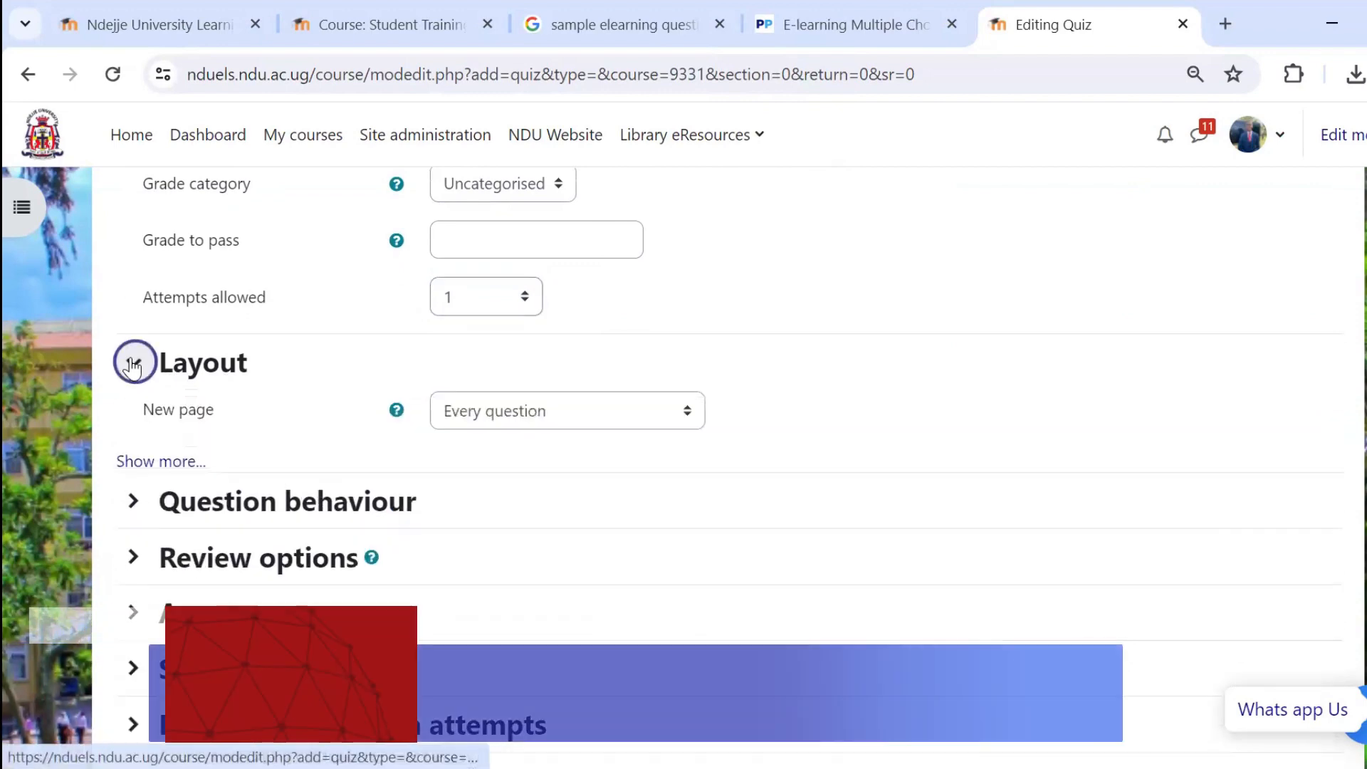
left_click(537, 419)
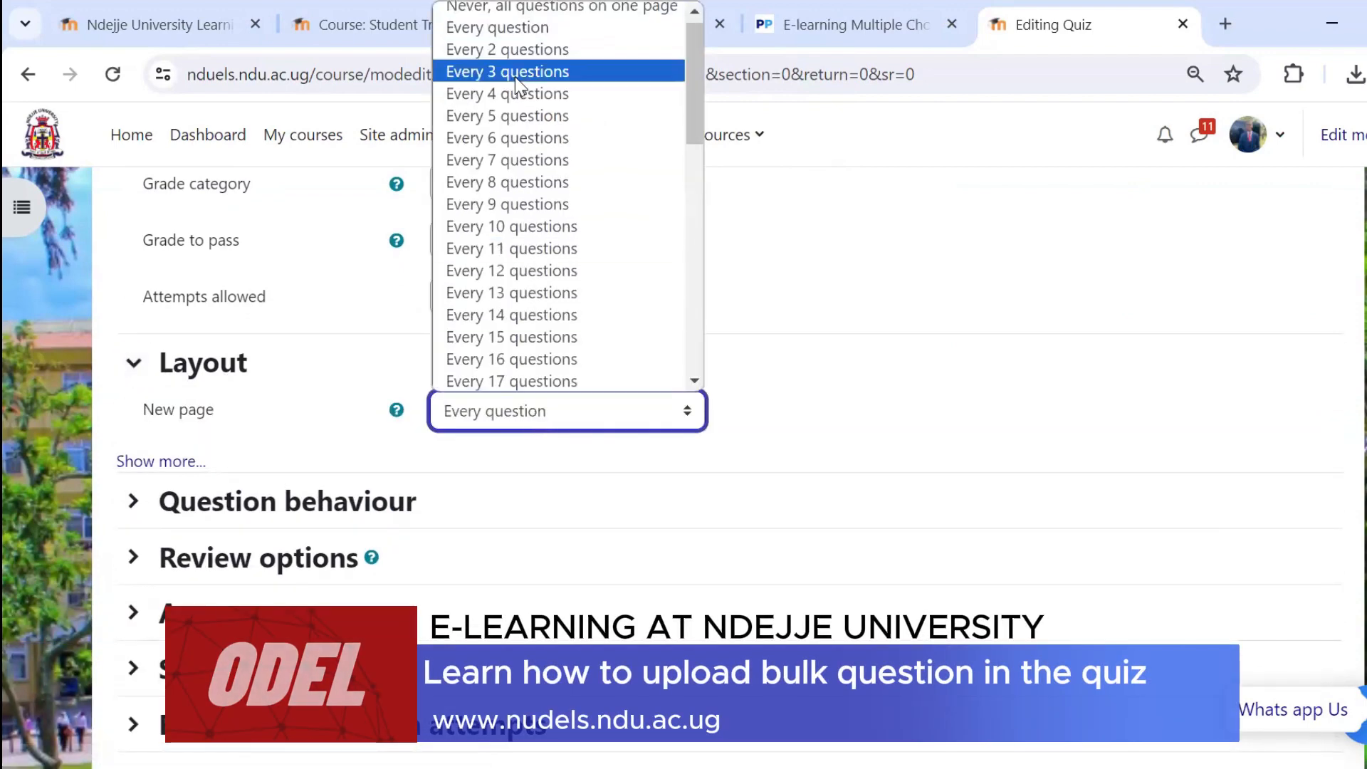
left_click(562, 93)
In the review options, turn off The attempt and Overall feedback both immediately after the attempt and later while the quiz is still open.
scroll(138, 388, "down", 2)
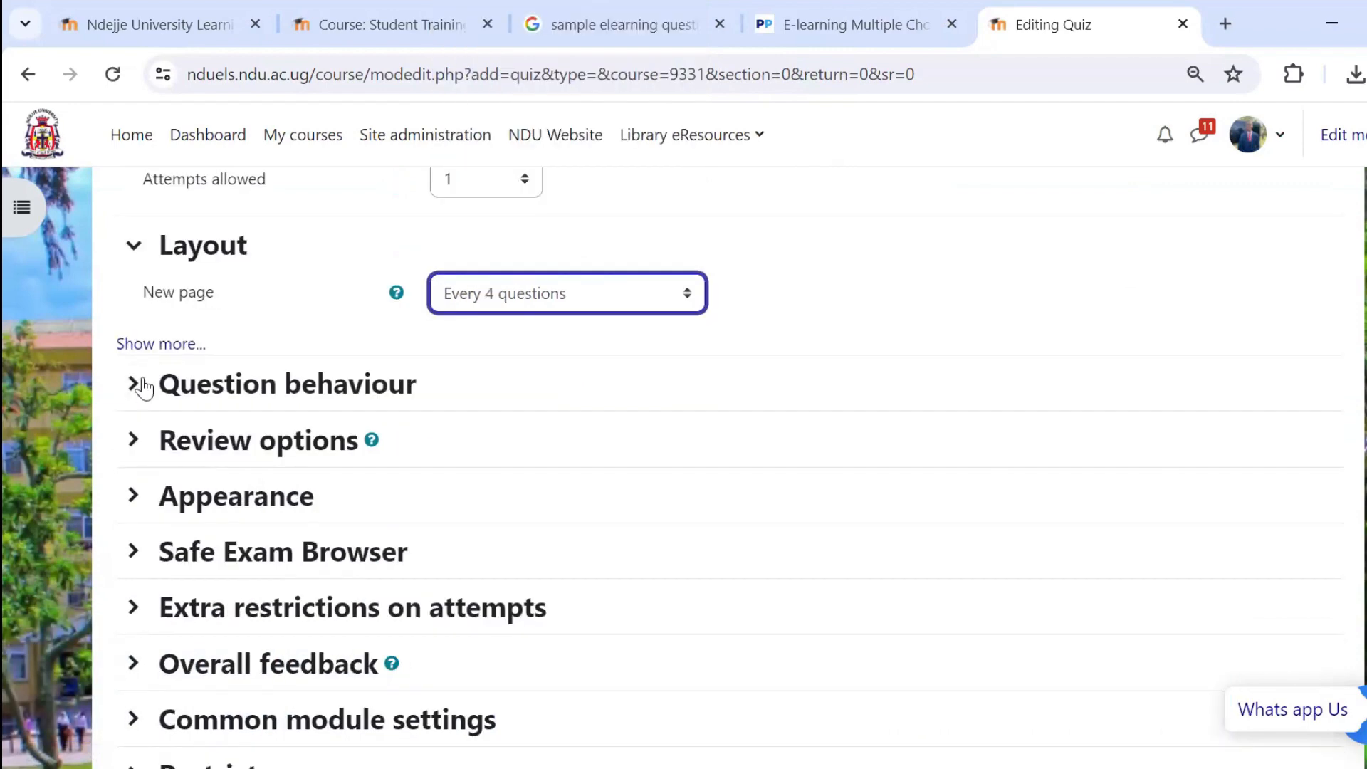
left_click(132, 386)
scroll(135, 388, "down", 2)
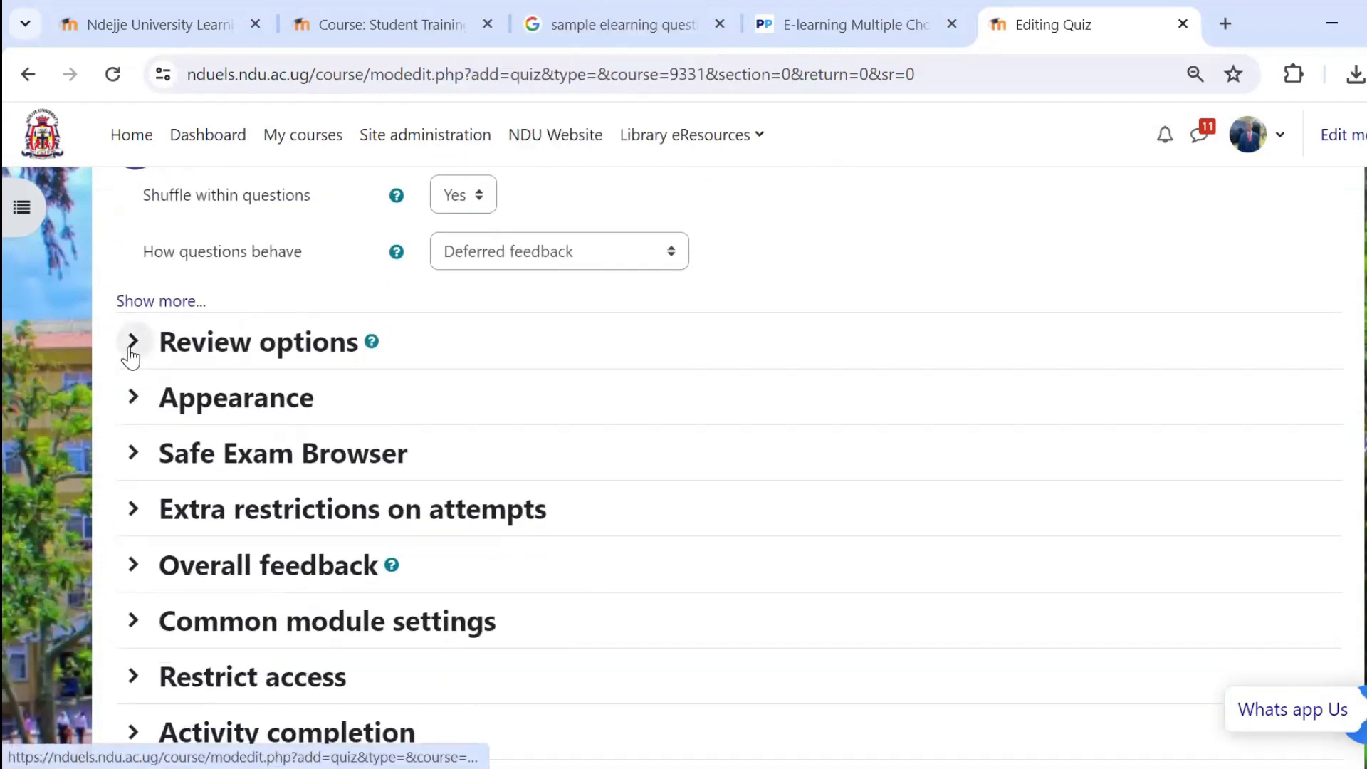
left_click(133, 342)
left_click(494, 412)
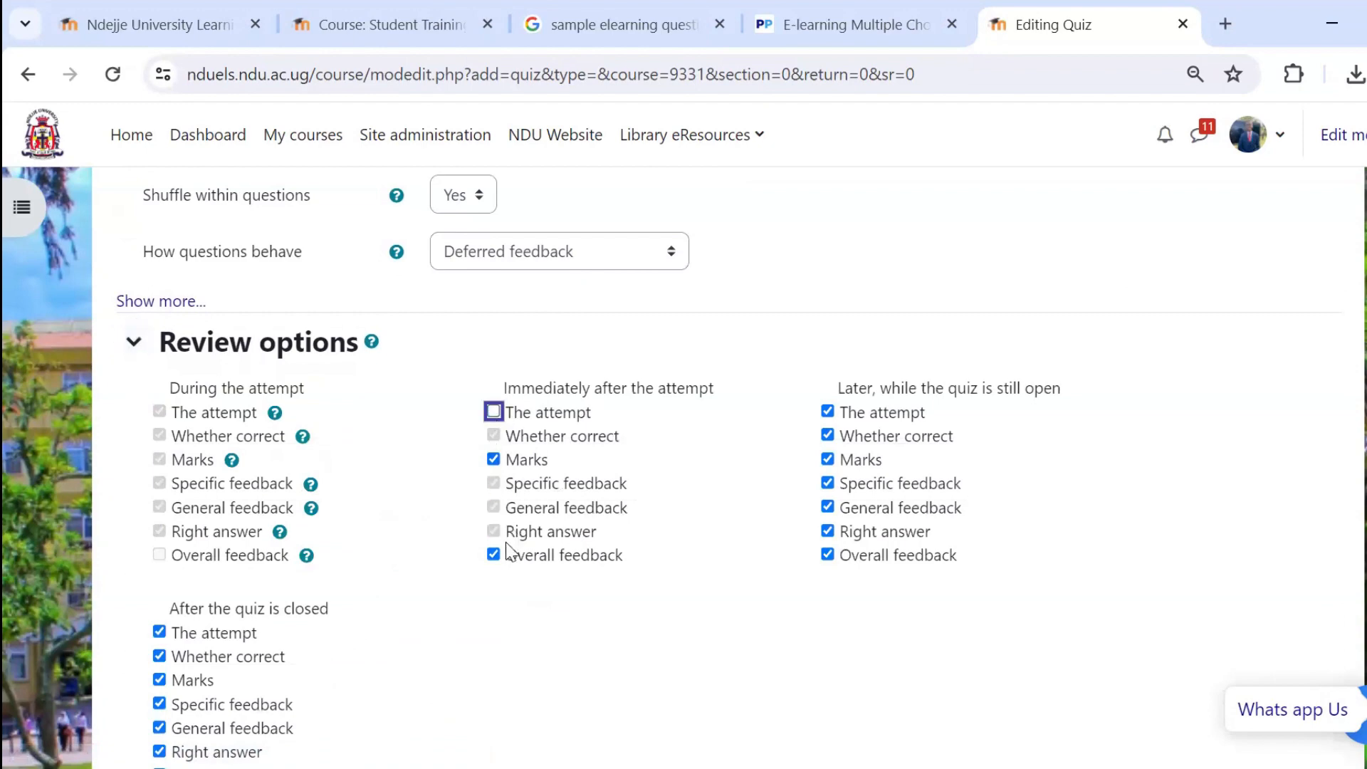
left_click(493, 555)
left_click(827, 412)
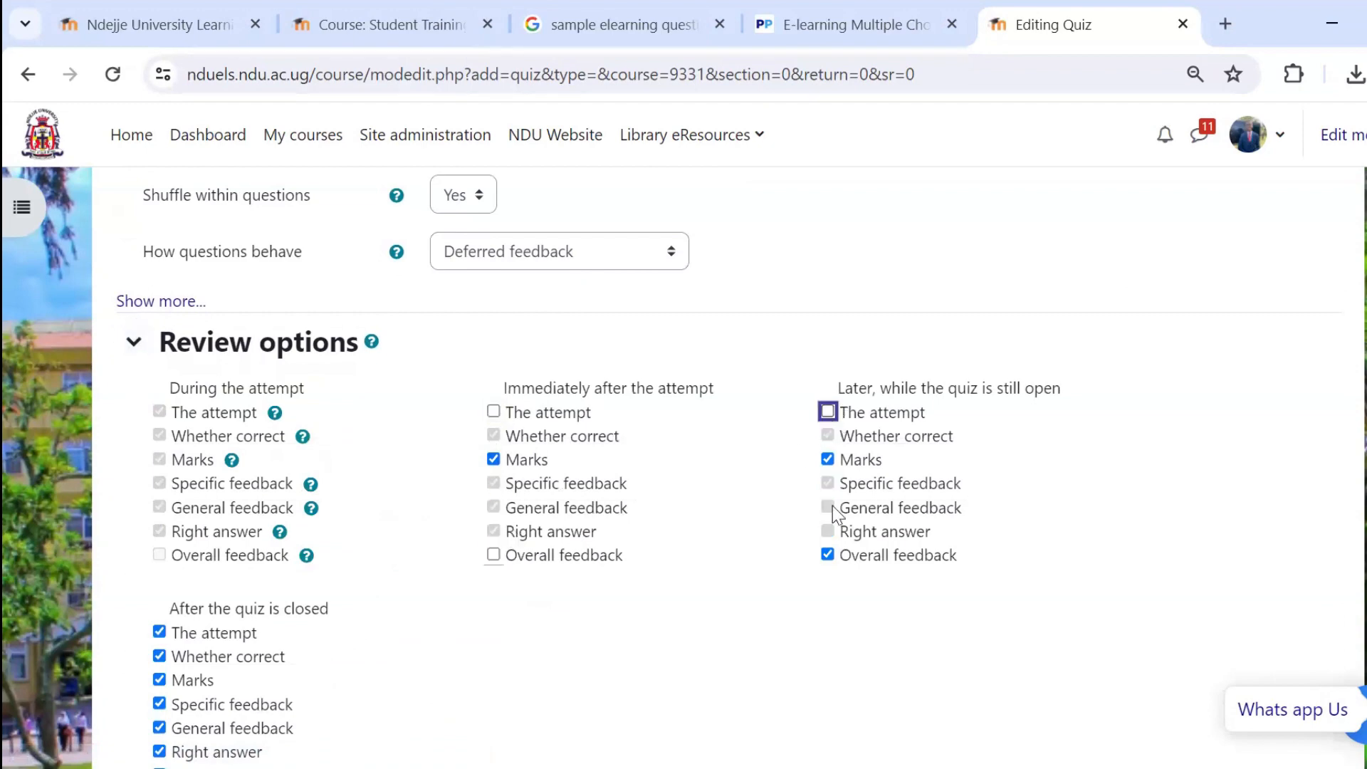
left_click(827, 555)
Turn off The attempt and Overall feedback in the review options for after the quiz is closed, leaving Marks enabled.
scroll(490, 482, "down", 5)
left_click(158, 278)
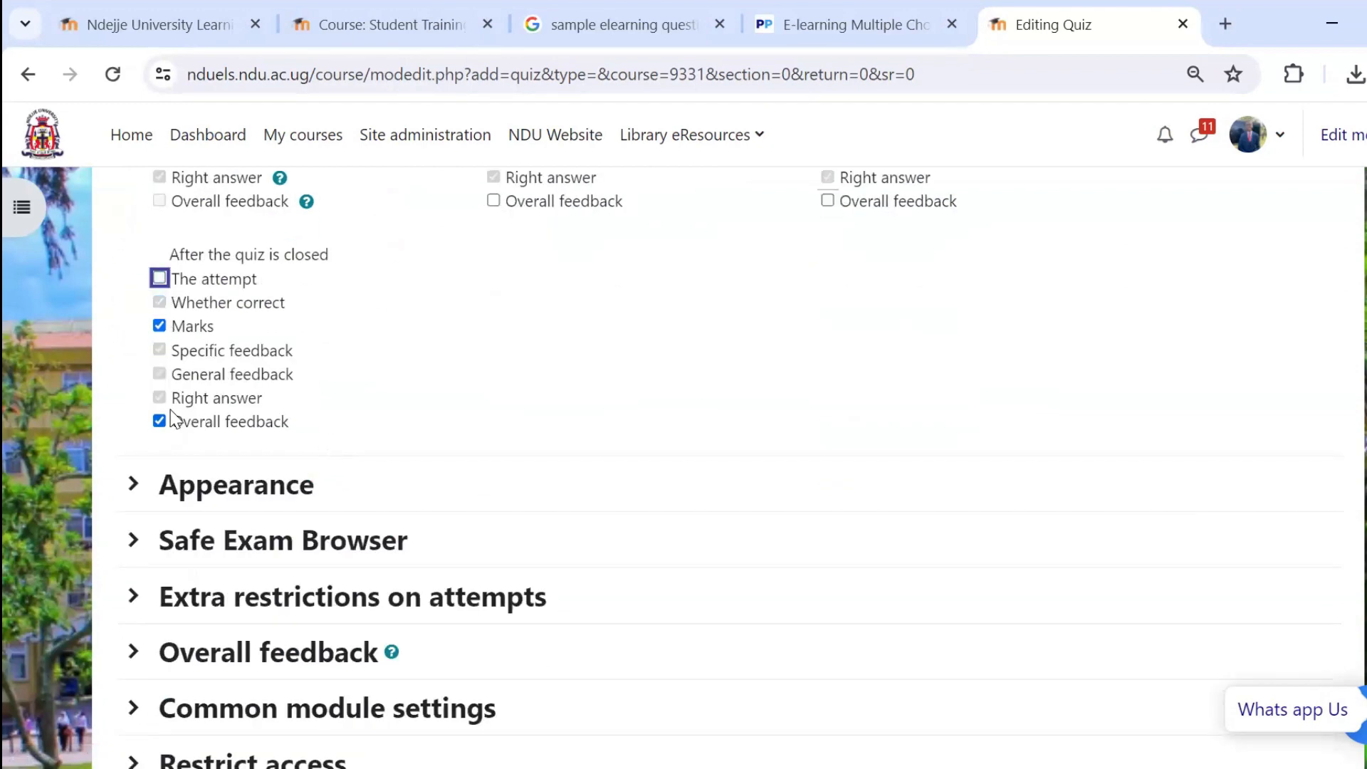
left_click(170, 418)
scroll(472, 380, "up", 7)
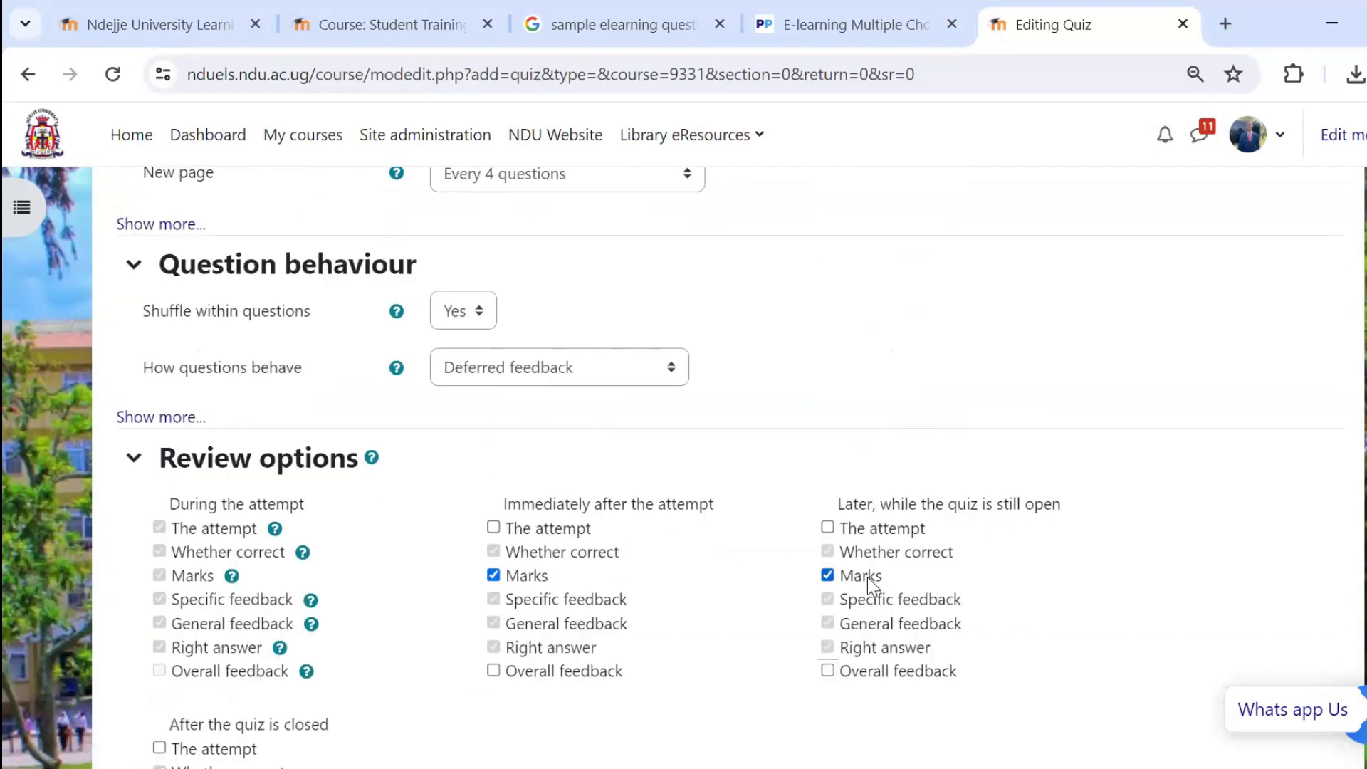
scroll(867, 577, "down", 5)
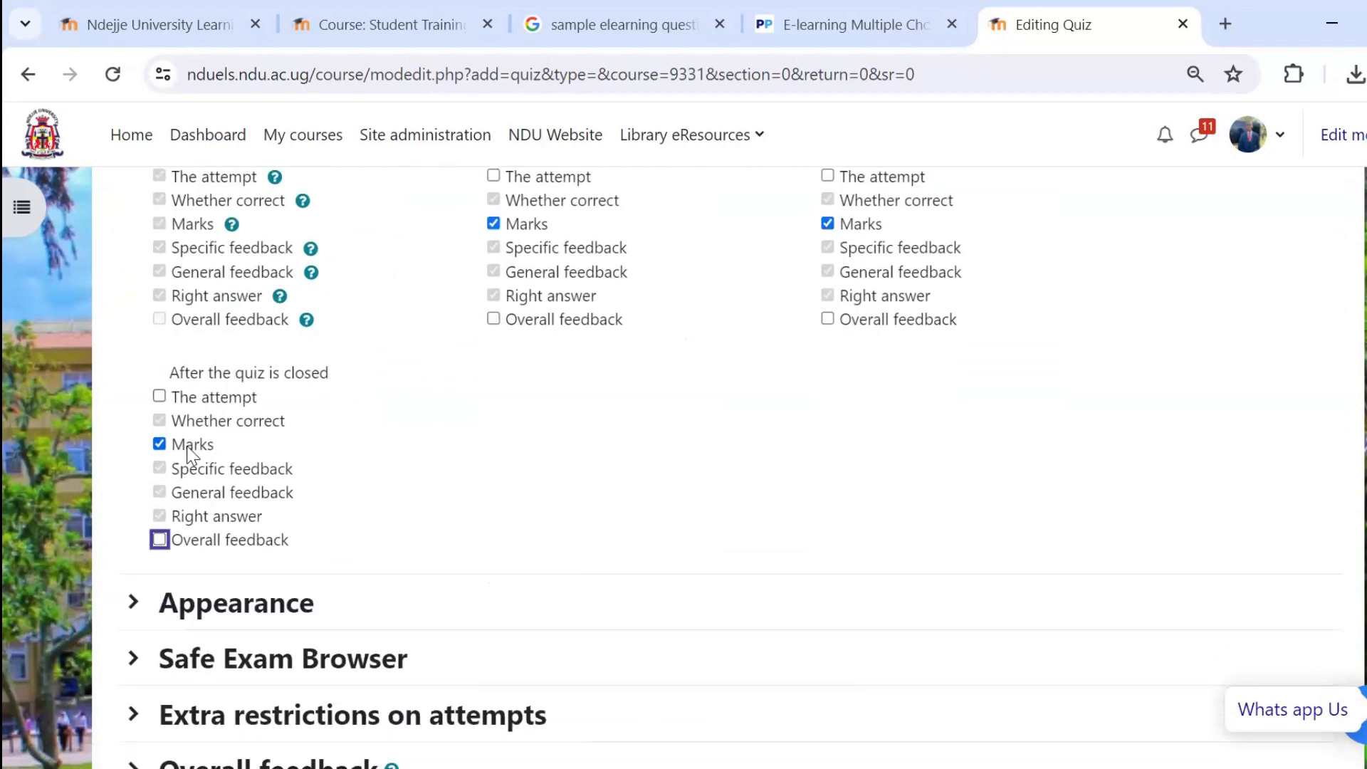
scroll(189, 452, "up", 2)
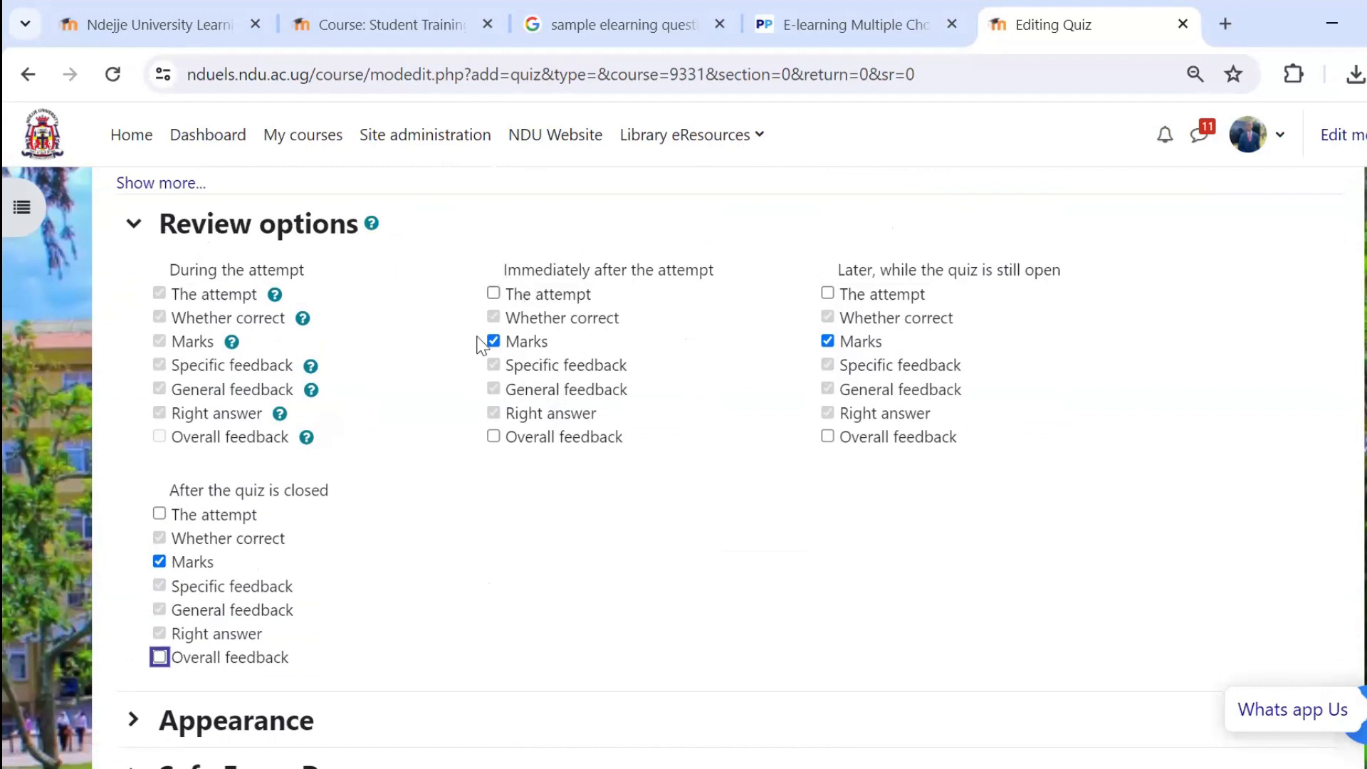
scroll(363, 406, "down", 5)
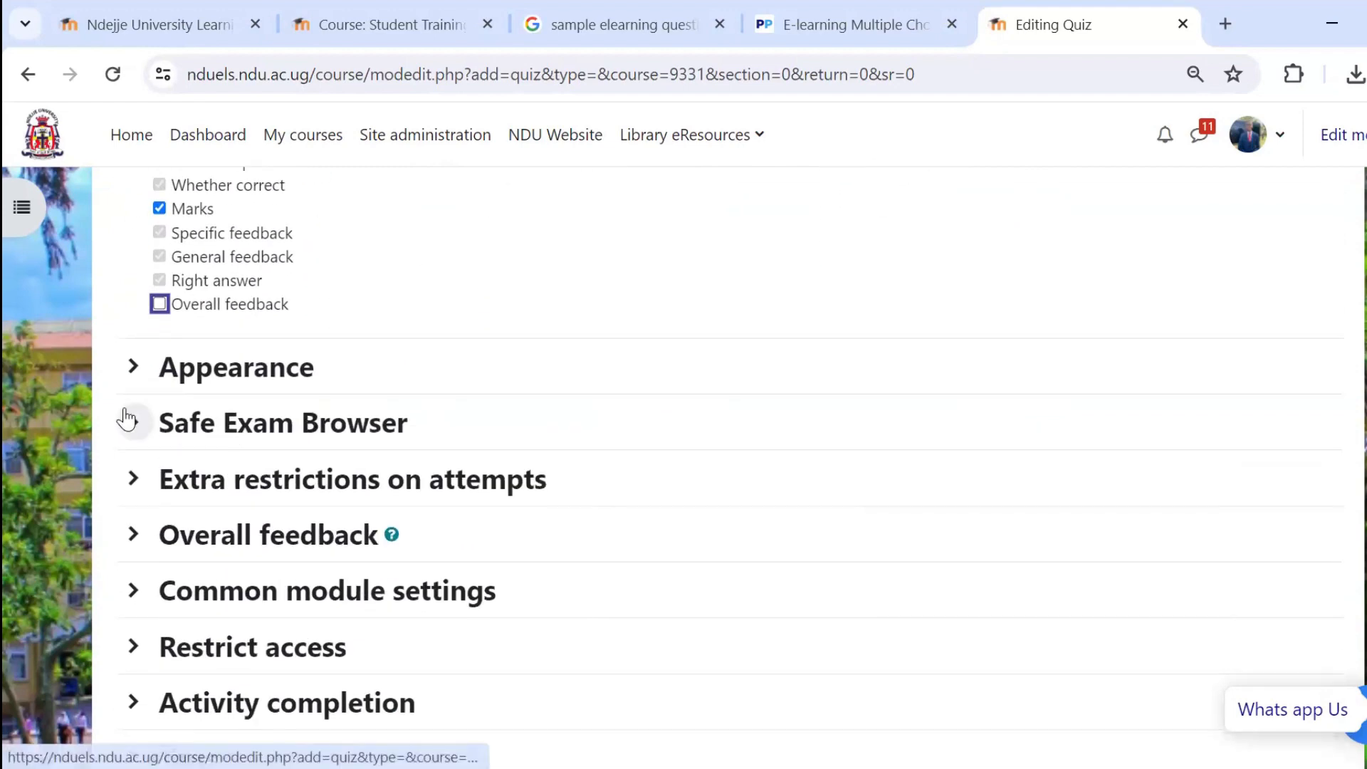
Examine the quiz's Appearance and Safe Exam Browser settings.
left_click(133, 366)
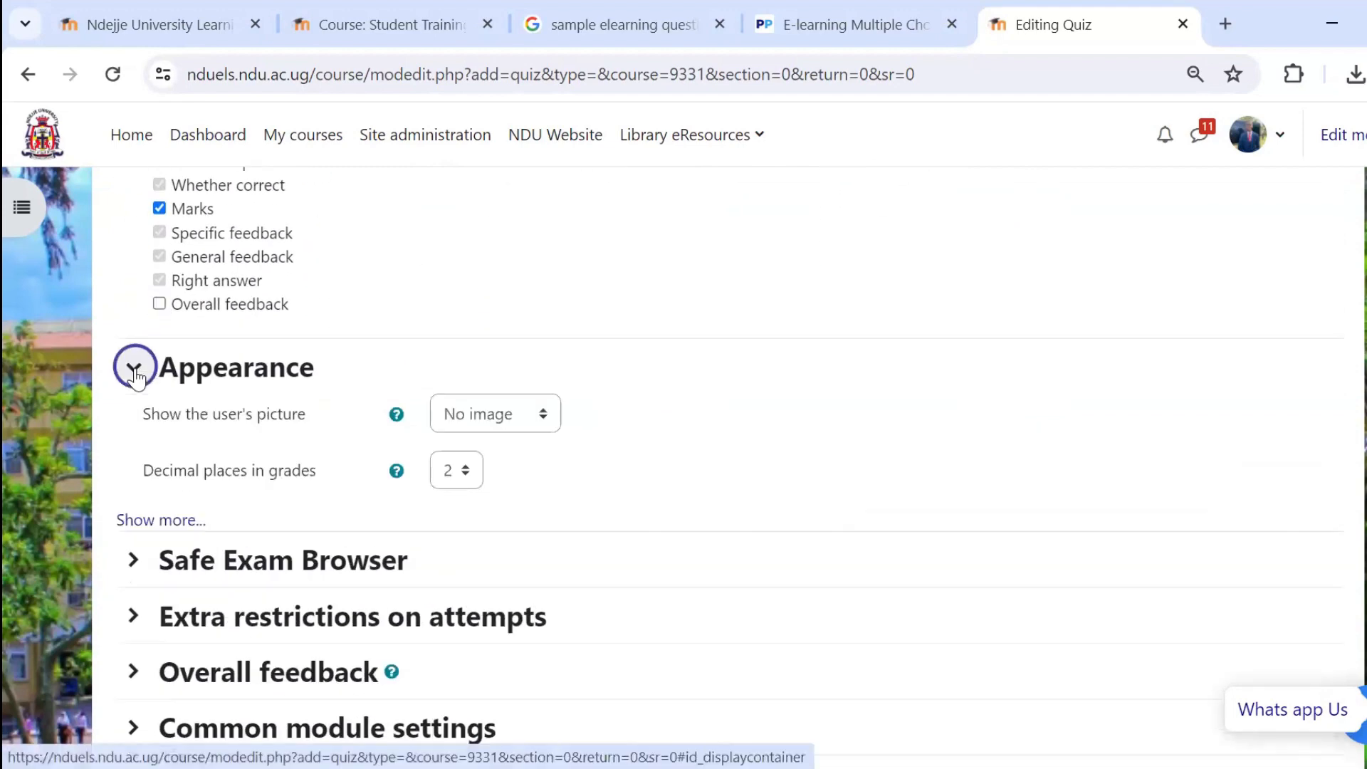
left_click(134, 366)
left_click(132, 424)
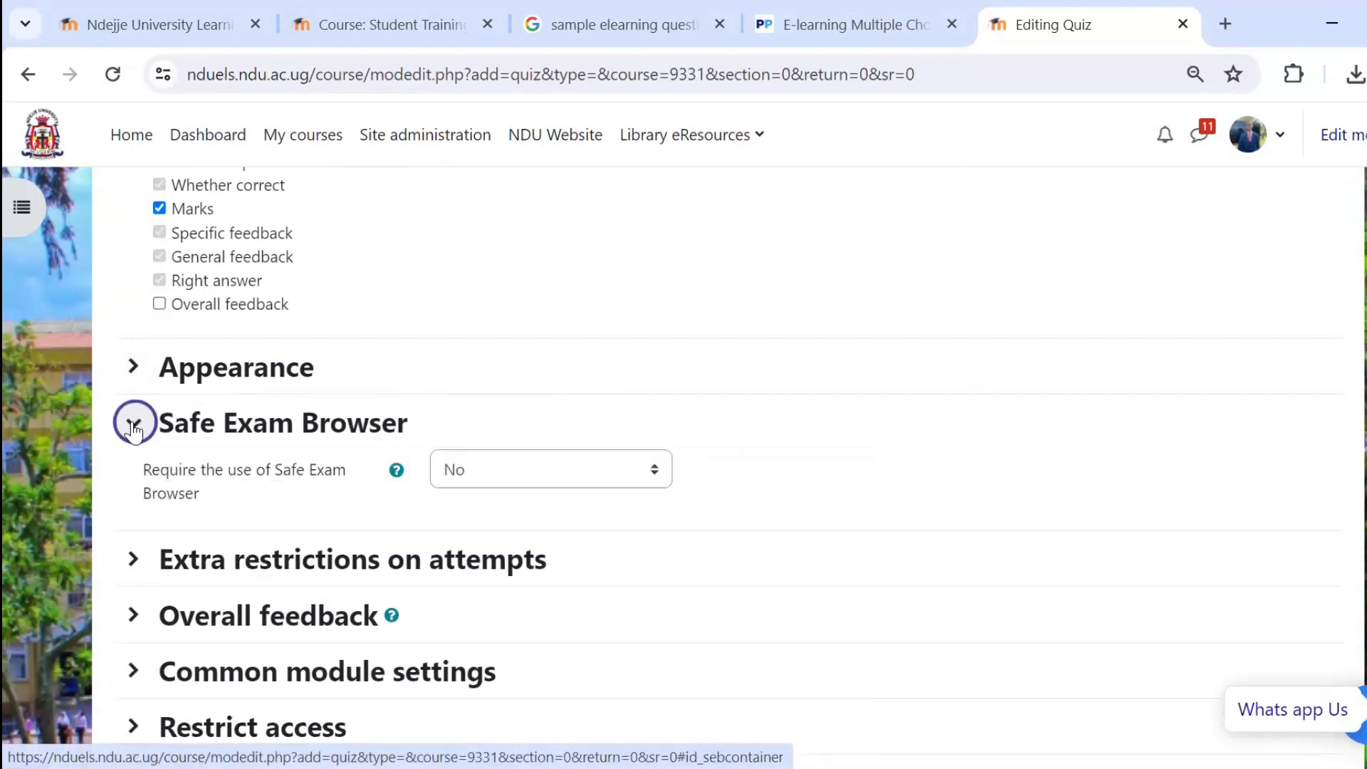
left_click(133, 426)
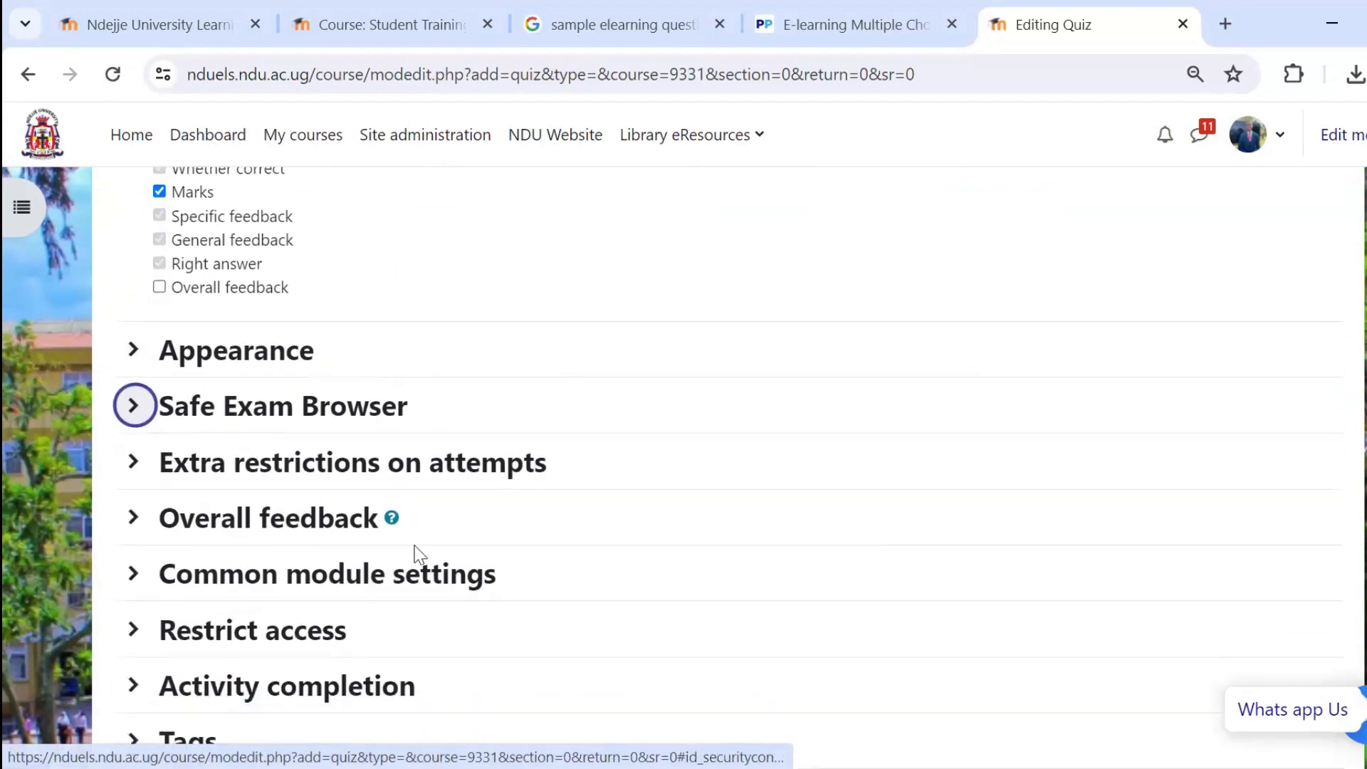
Save the quiz, return to the course and open the eLearning 1 quiz page.
scroll(415, 552, "down", 5)
left_click(502, 556)
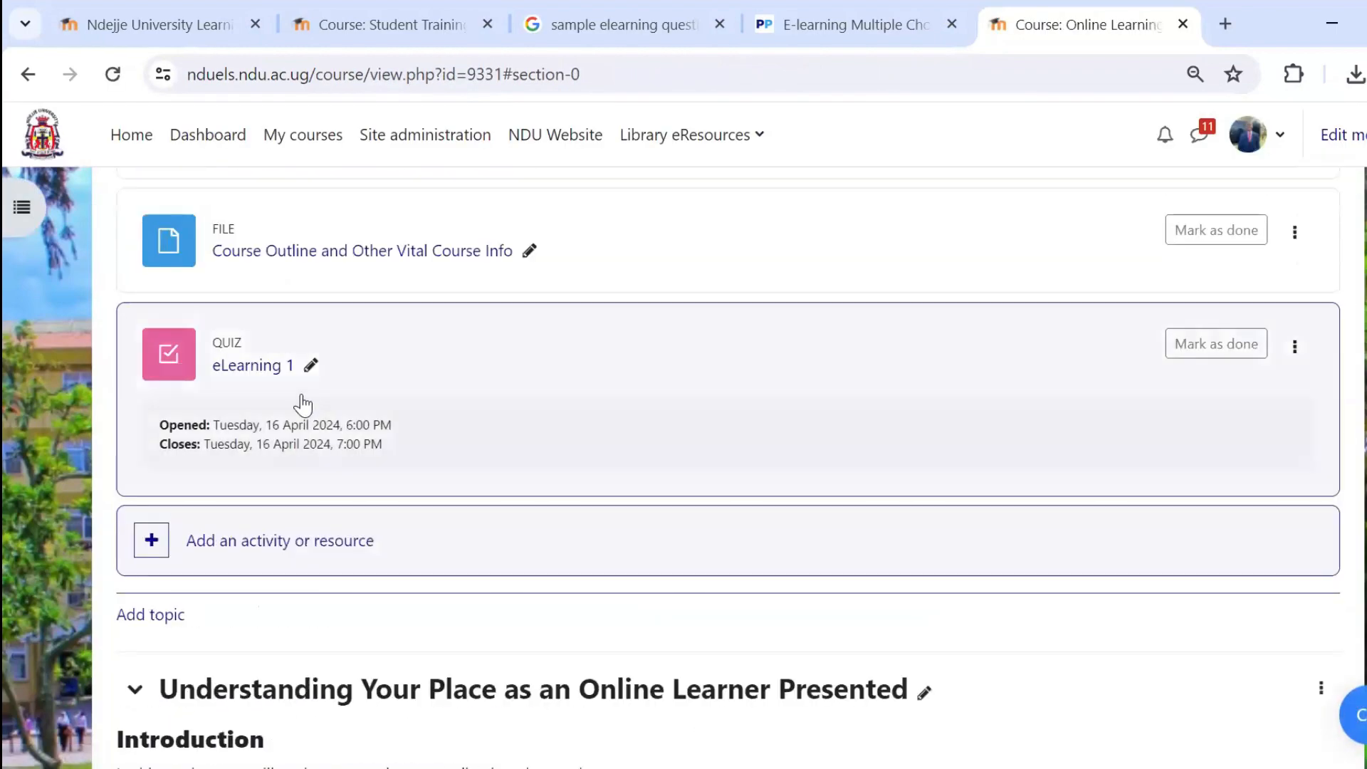
left_click(262, 379)
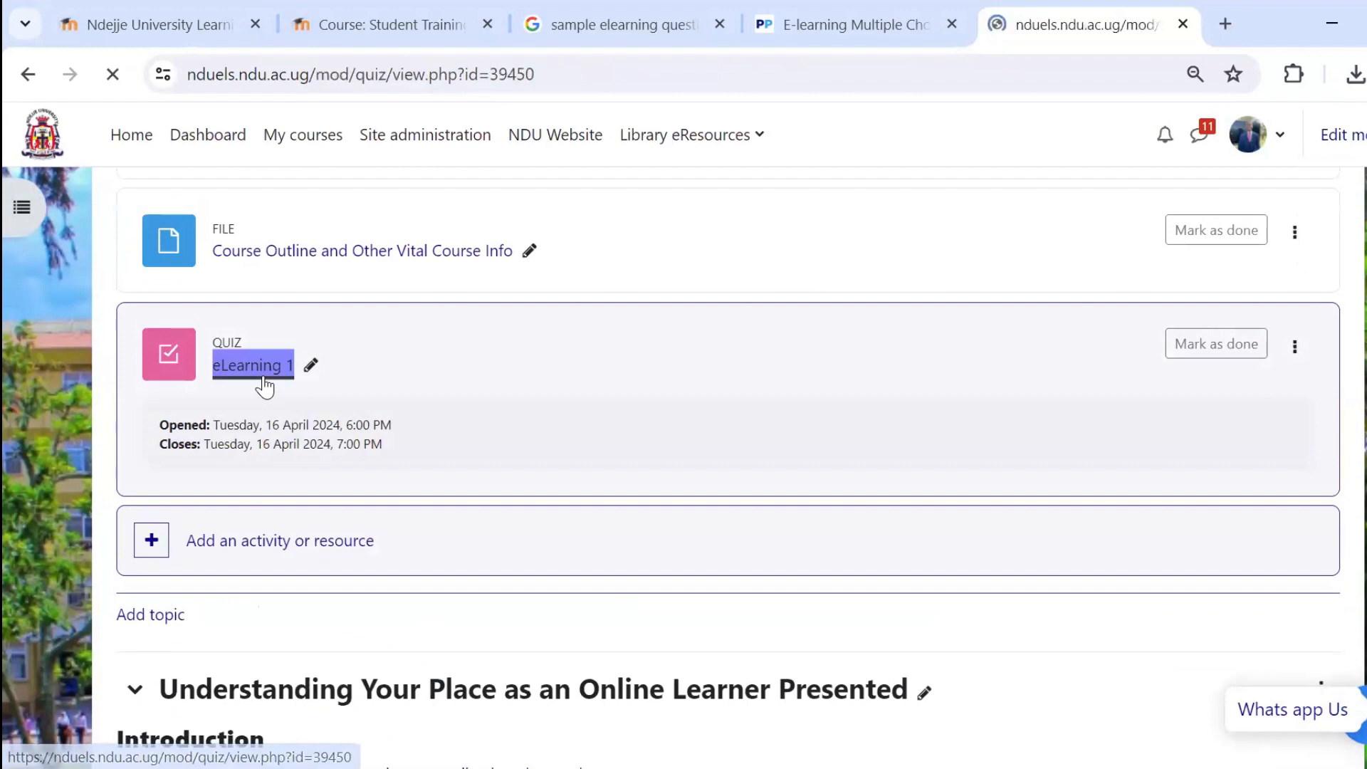
scroll(347, 466, "down", 4)
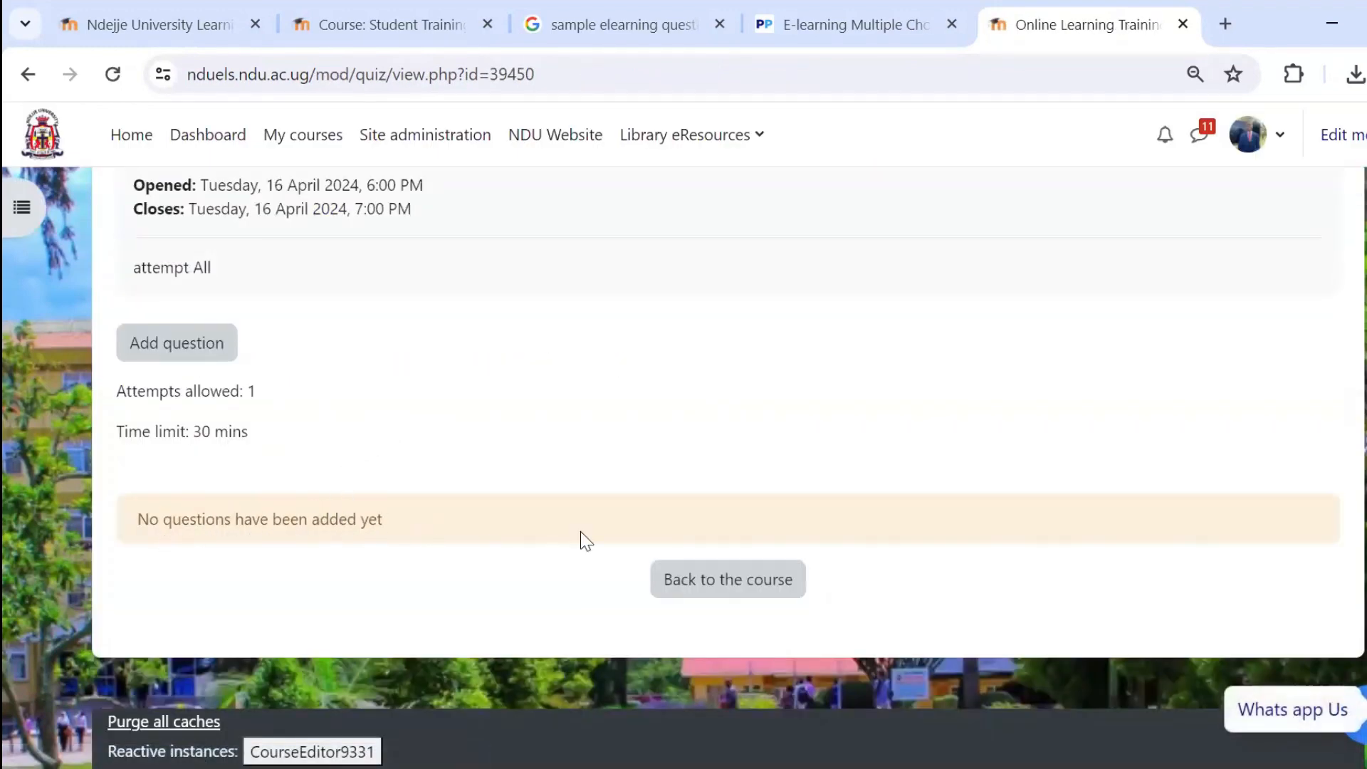
scroll(580, 532, "up", 4)
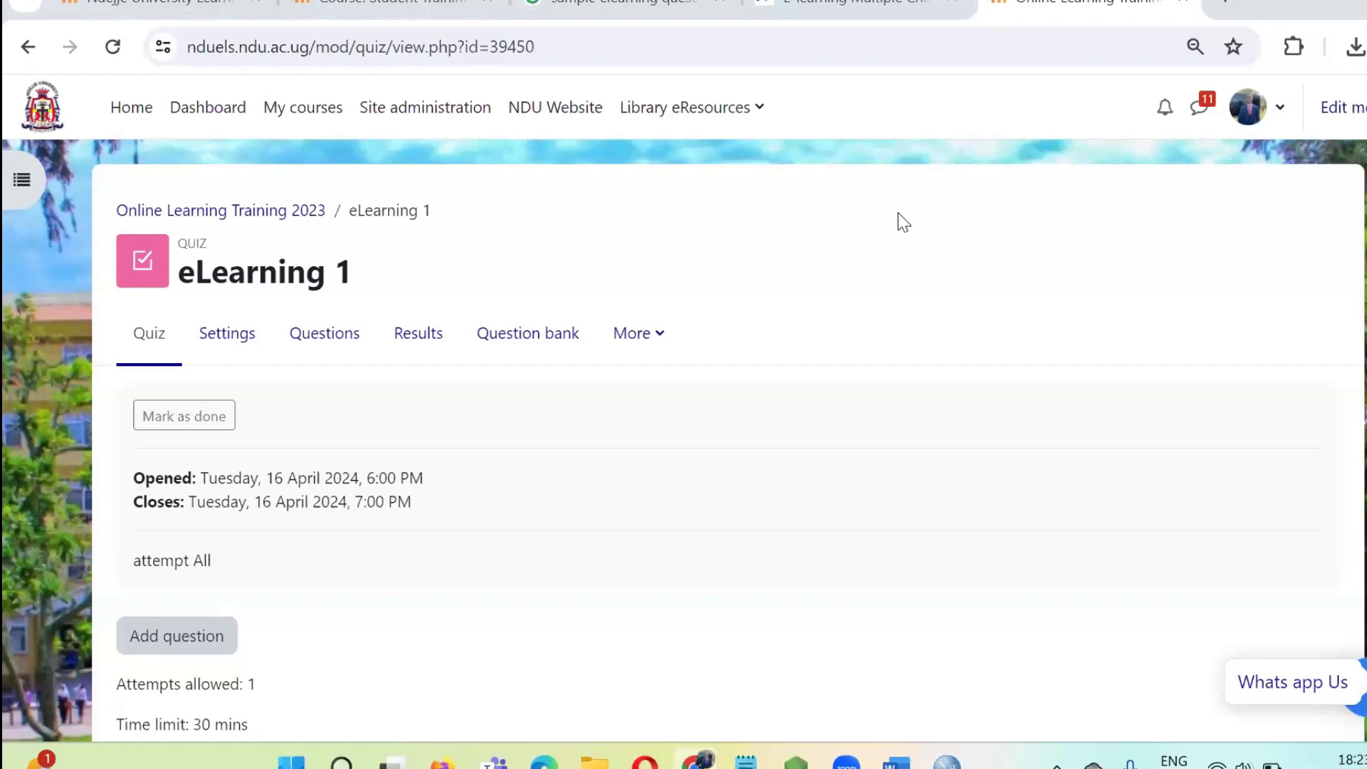
scroll(284, 552, "down", 1)
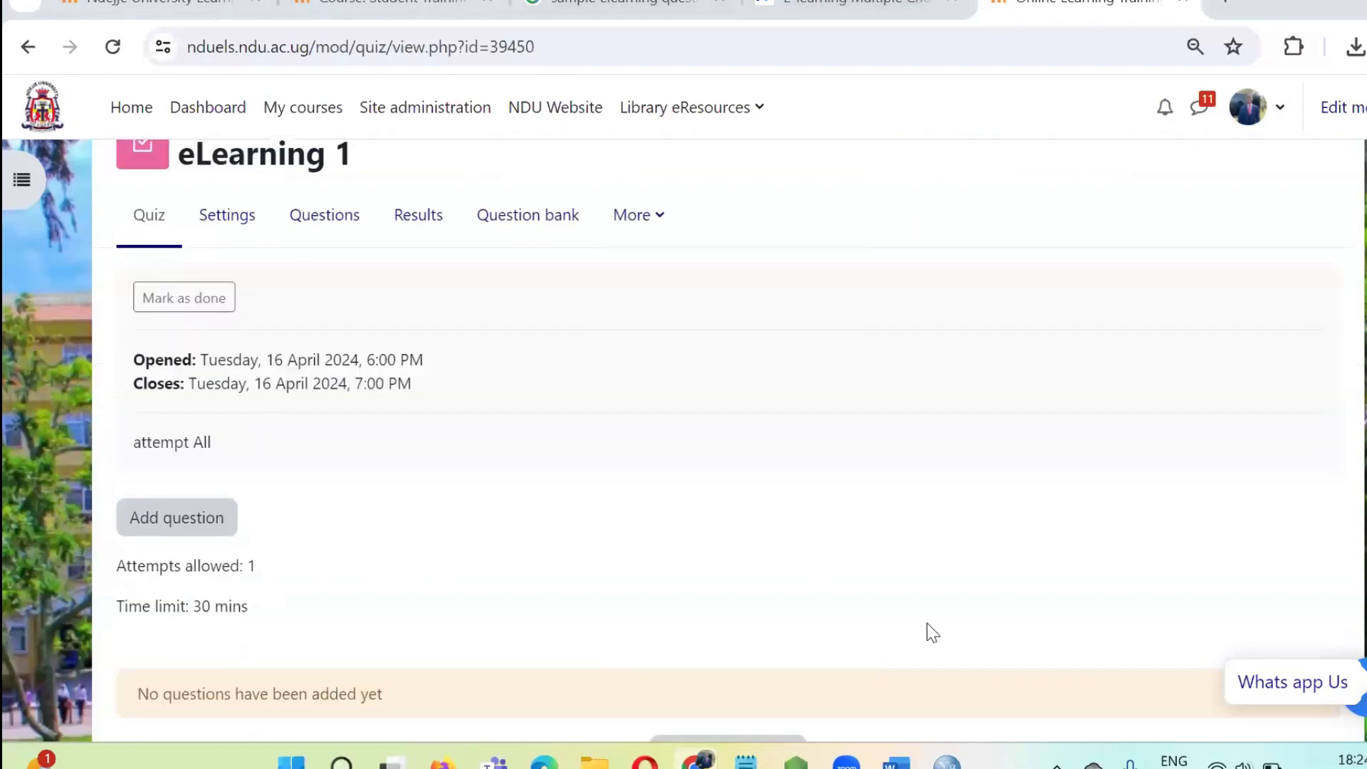
Switch to Word and go to the beginning of the Multimedia document with the multiple-choice questions.
mouse_move(896, 760)
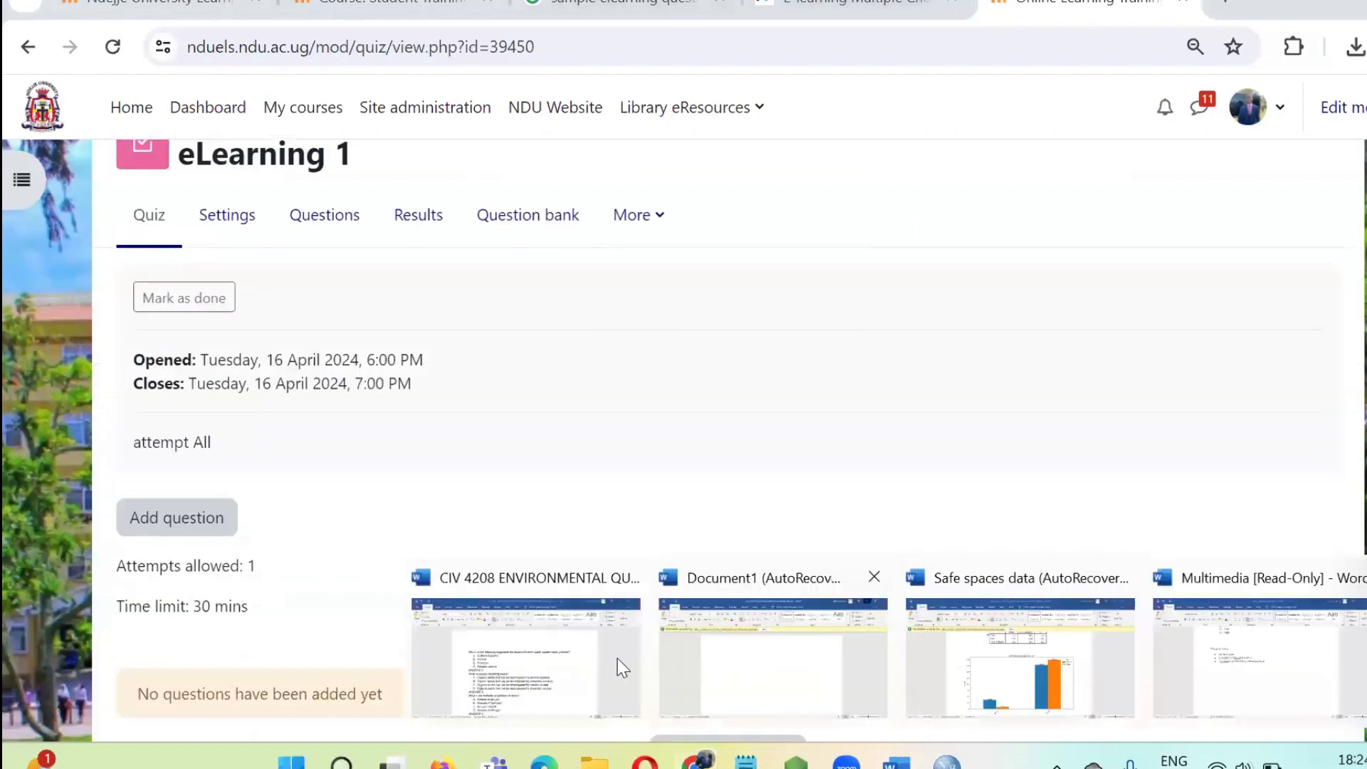
left_click(536, 664)
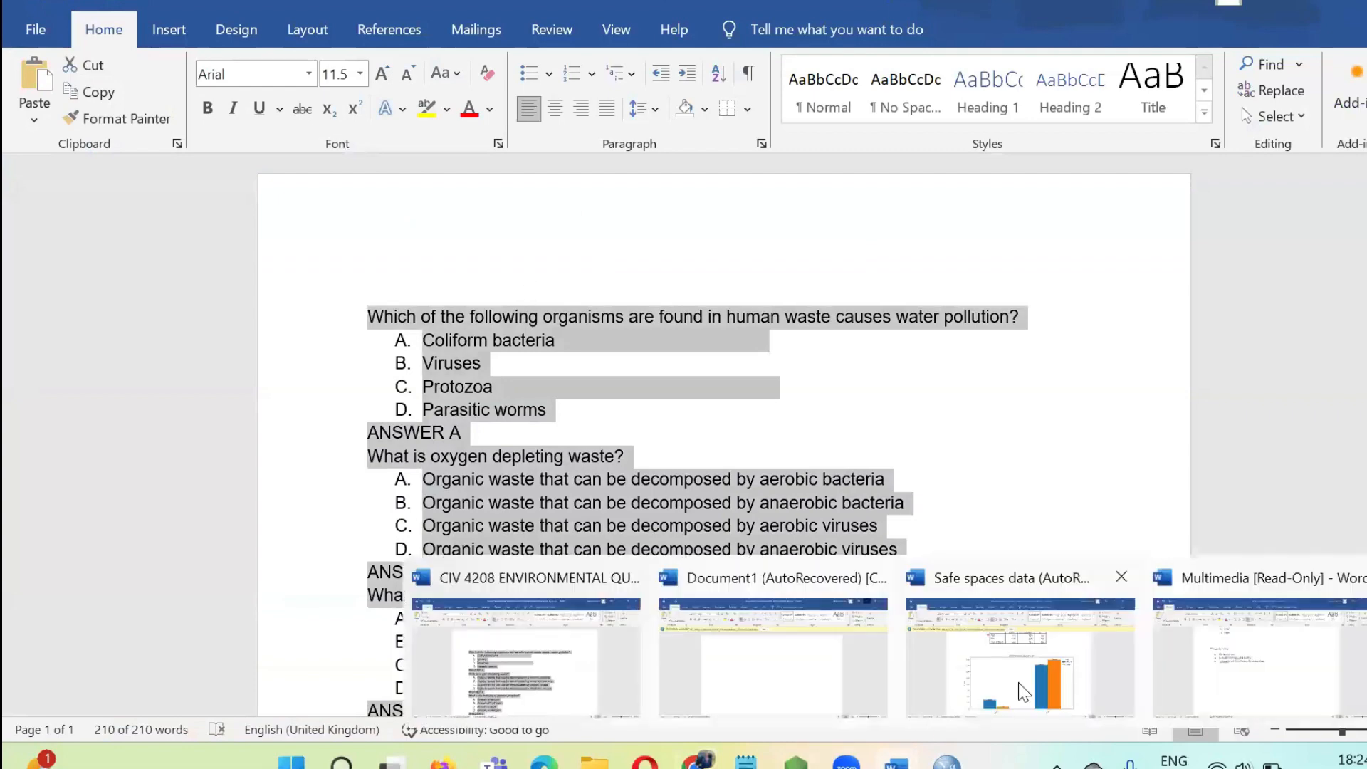
left_click(1204, 663)
scroll(595, 356, "up", 15)
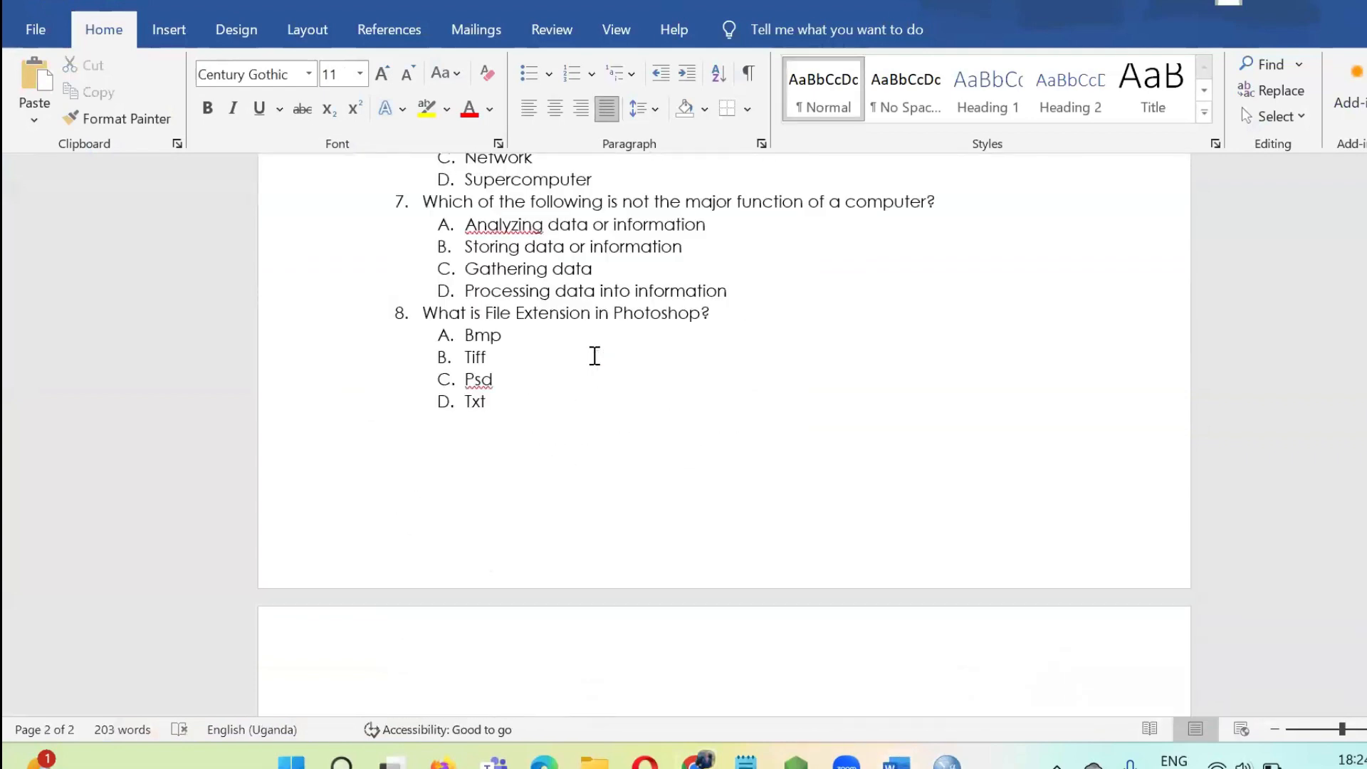
left_click(451, 254)
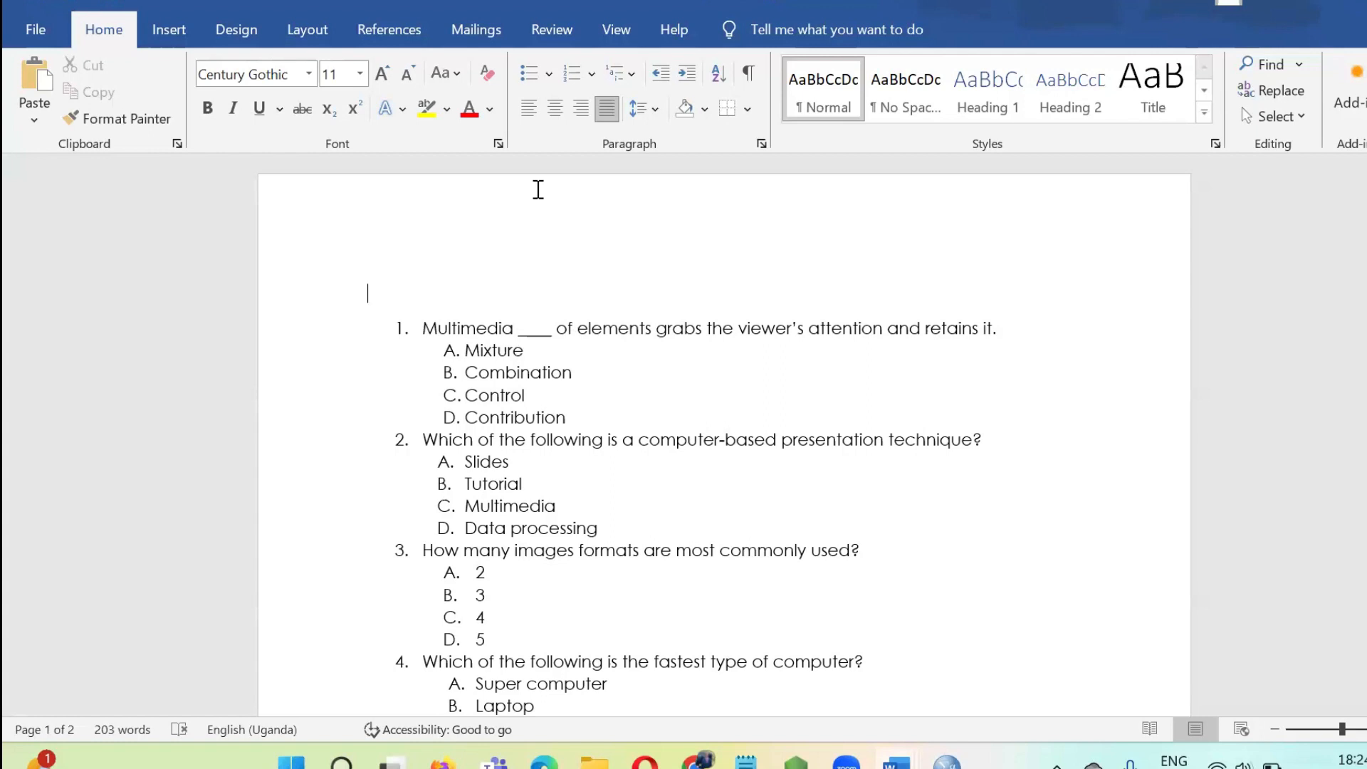
Correct the misspelled "Capatal" to "Capital" in the Things to Note list after the questions.
scroll(595, 473, "down", 15)
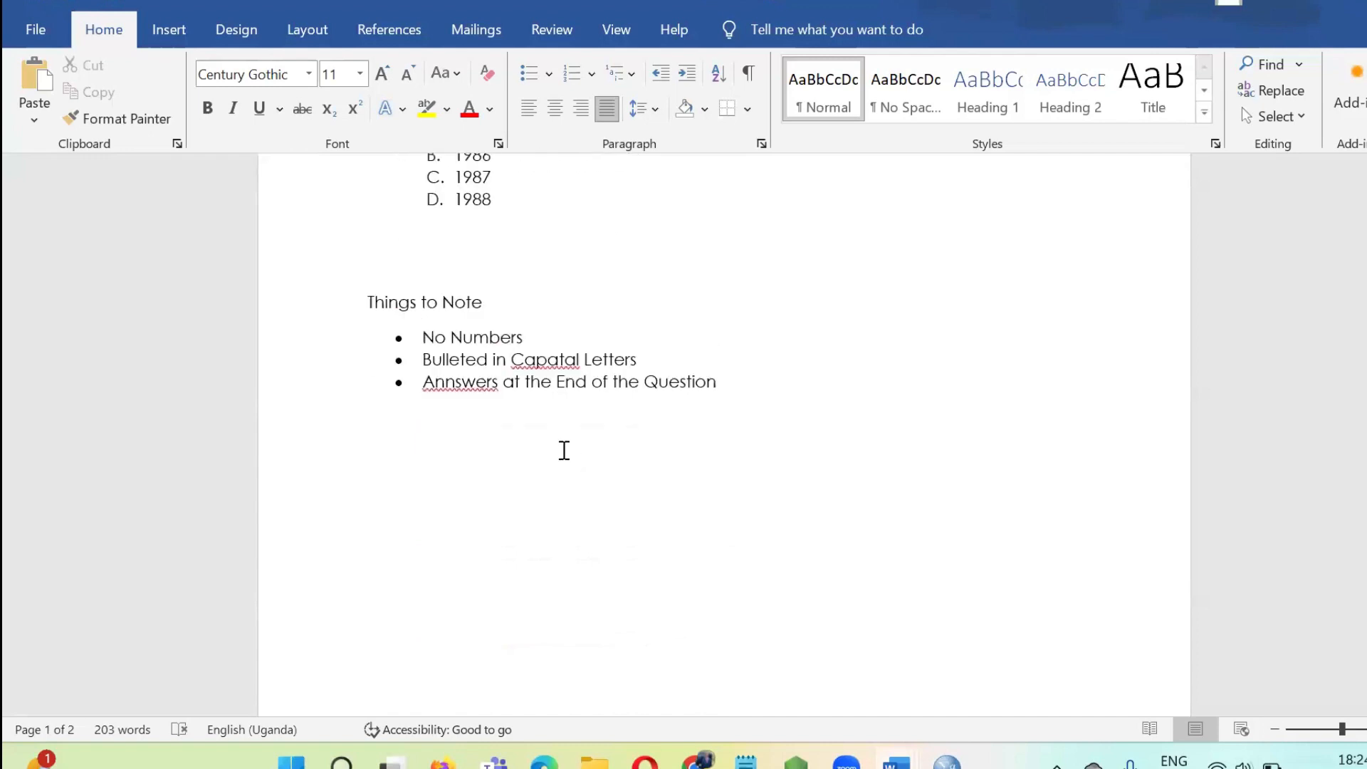
scroll(541, 399, "up", 1)
scroll(434, 349, "up", 3)
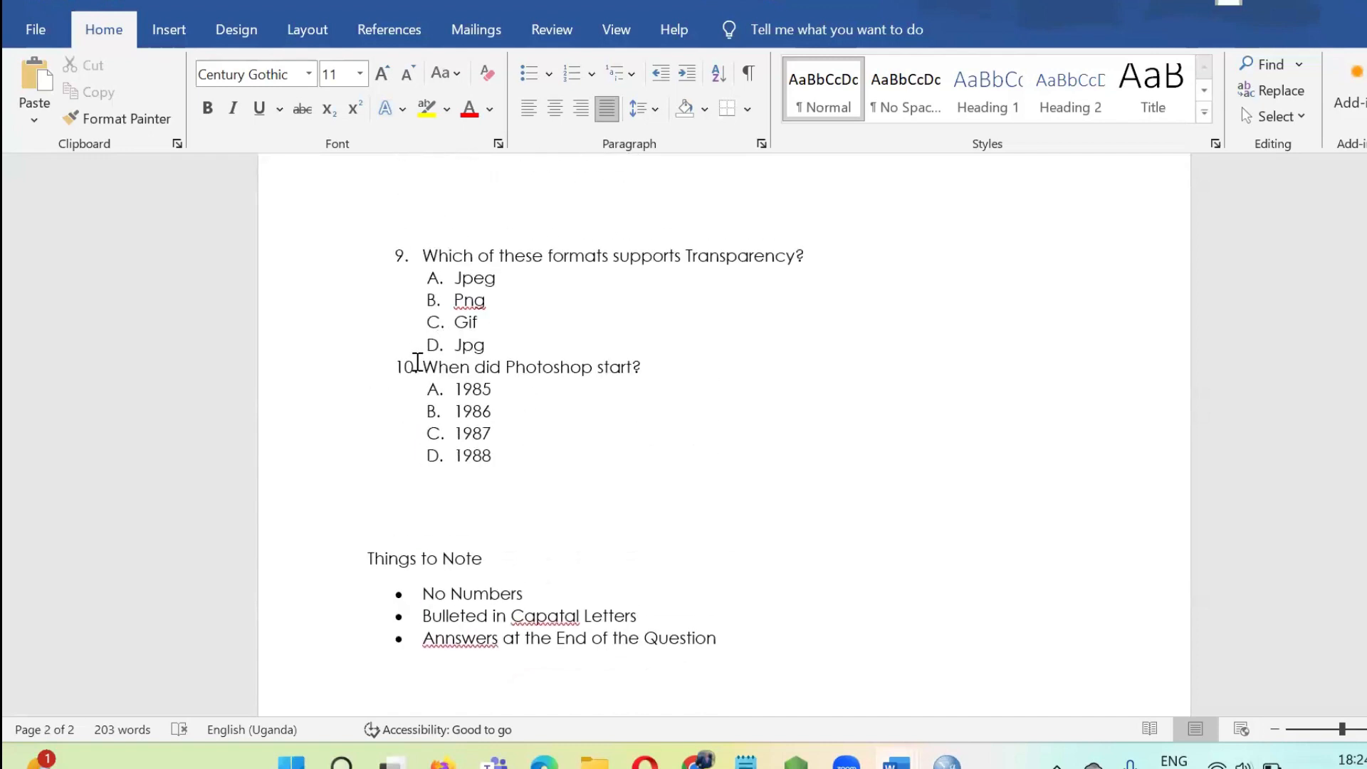
scroll(420, 388, "down", 1)
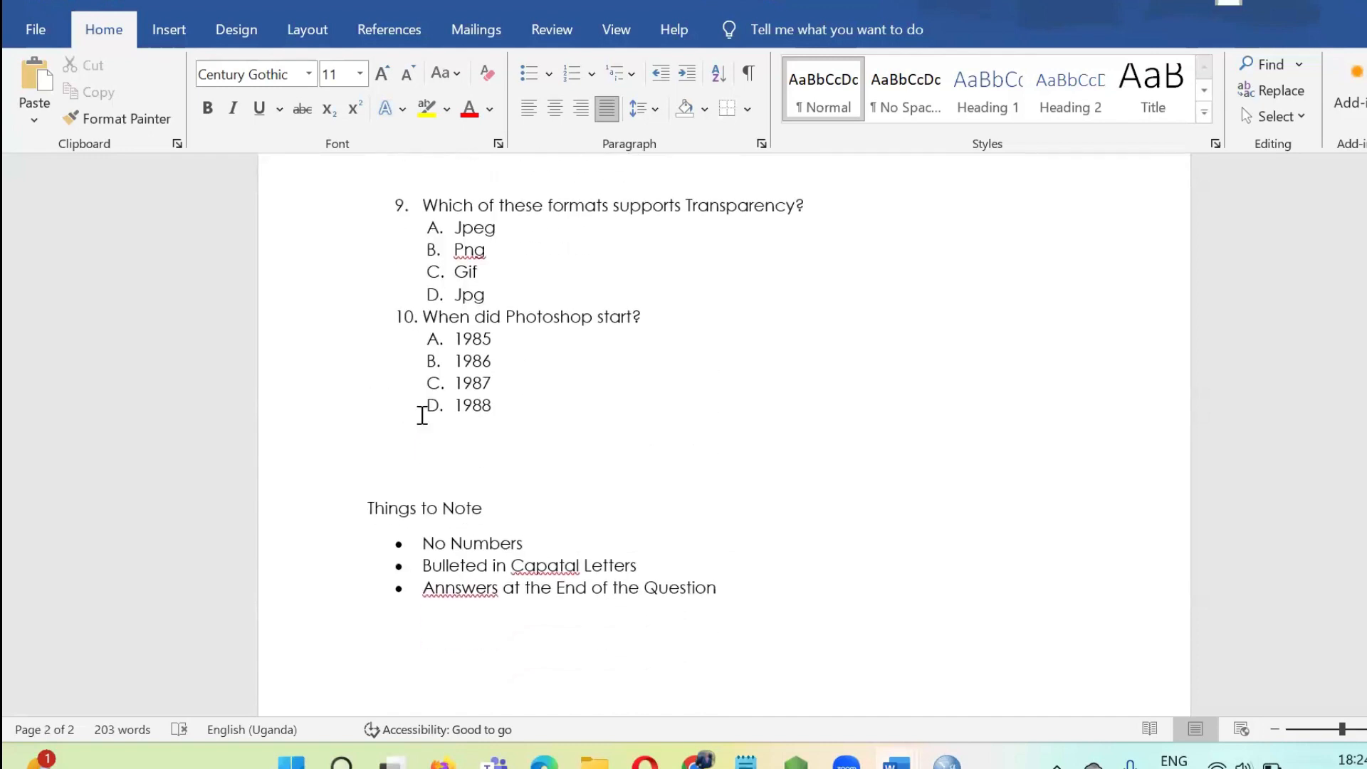
right_click(546, 560)
left_click(479, 209)
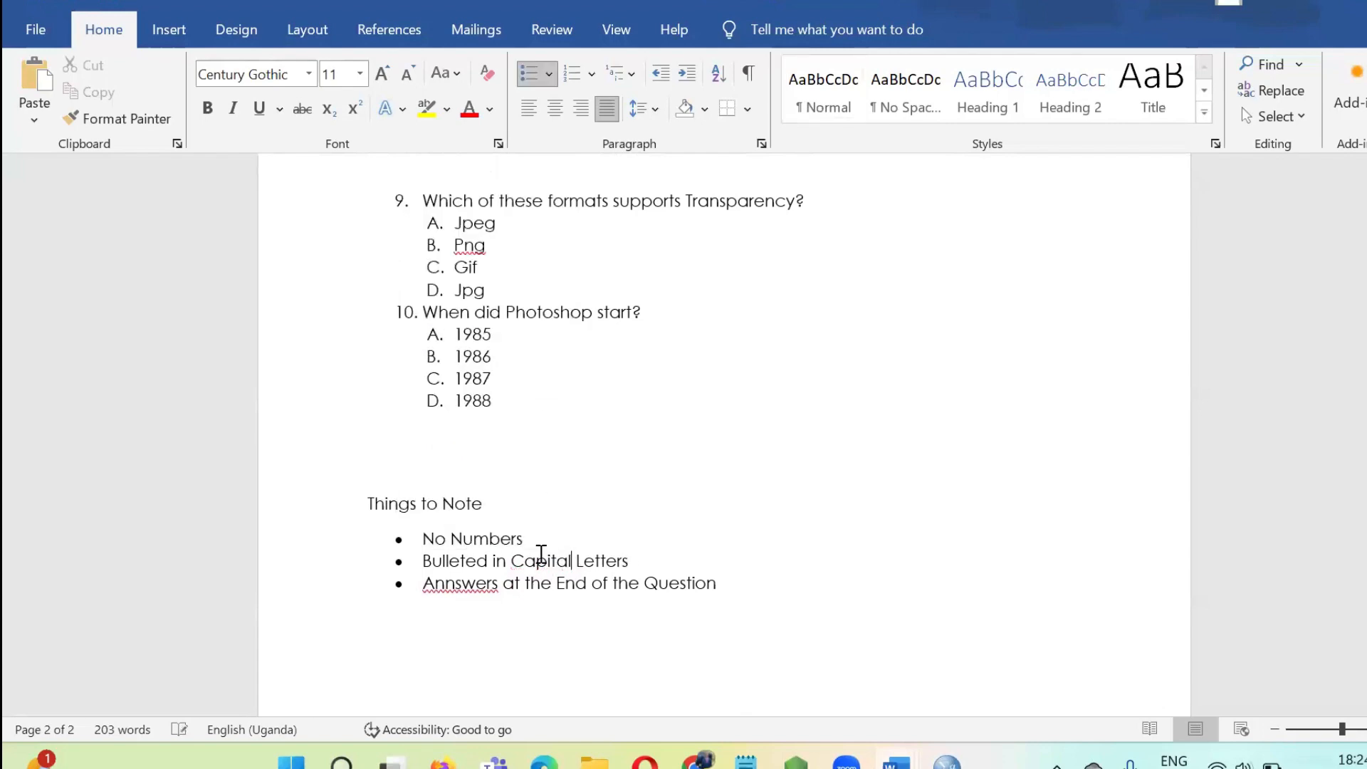
Remove the numbering from the first question, "Multimedia ____ of elements grabs the viewer's attention", and bring it back to the margin.
left_click(437, 335)
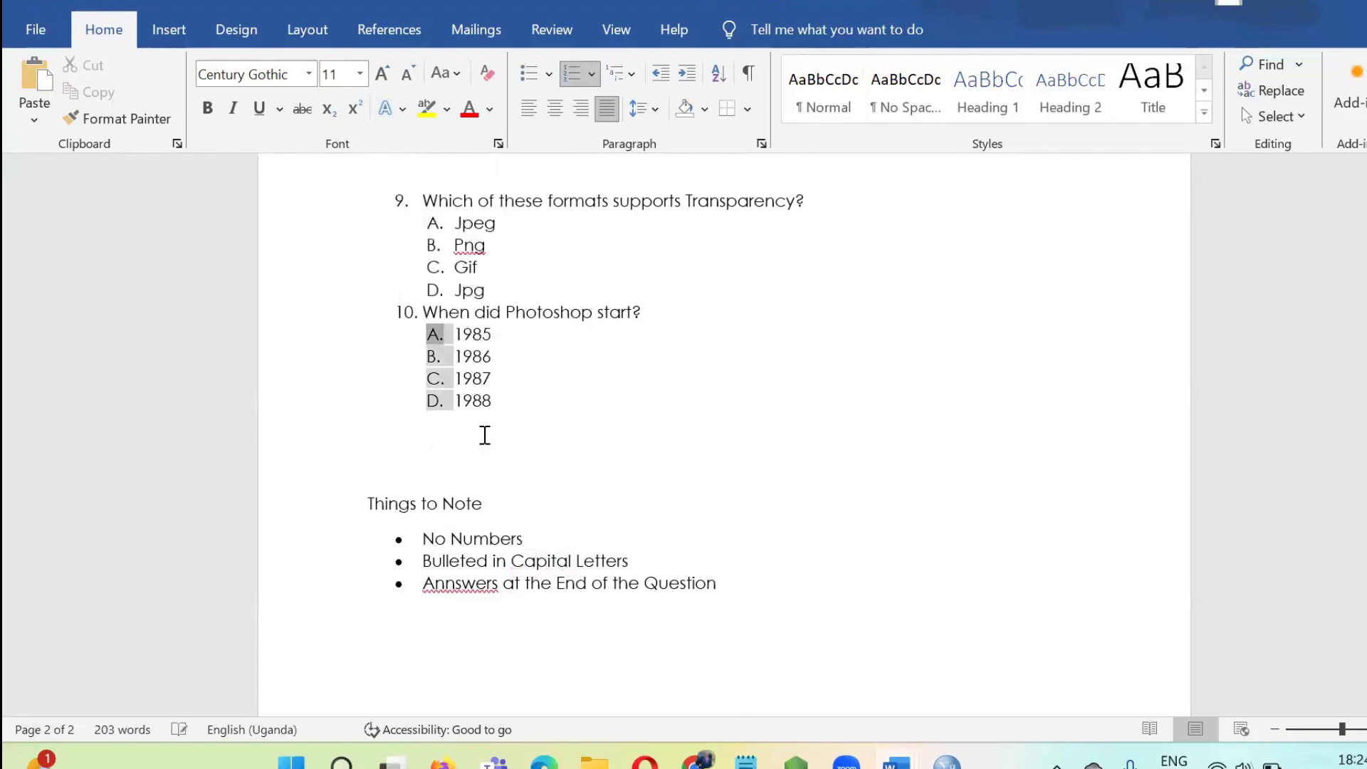
left_click(482, 433)
scroll(545, 381, "up", 4)
scroll(545, 381, "up", 10)
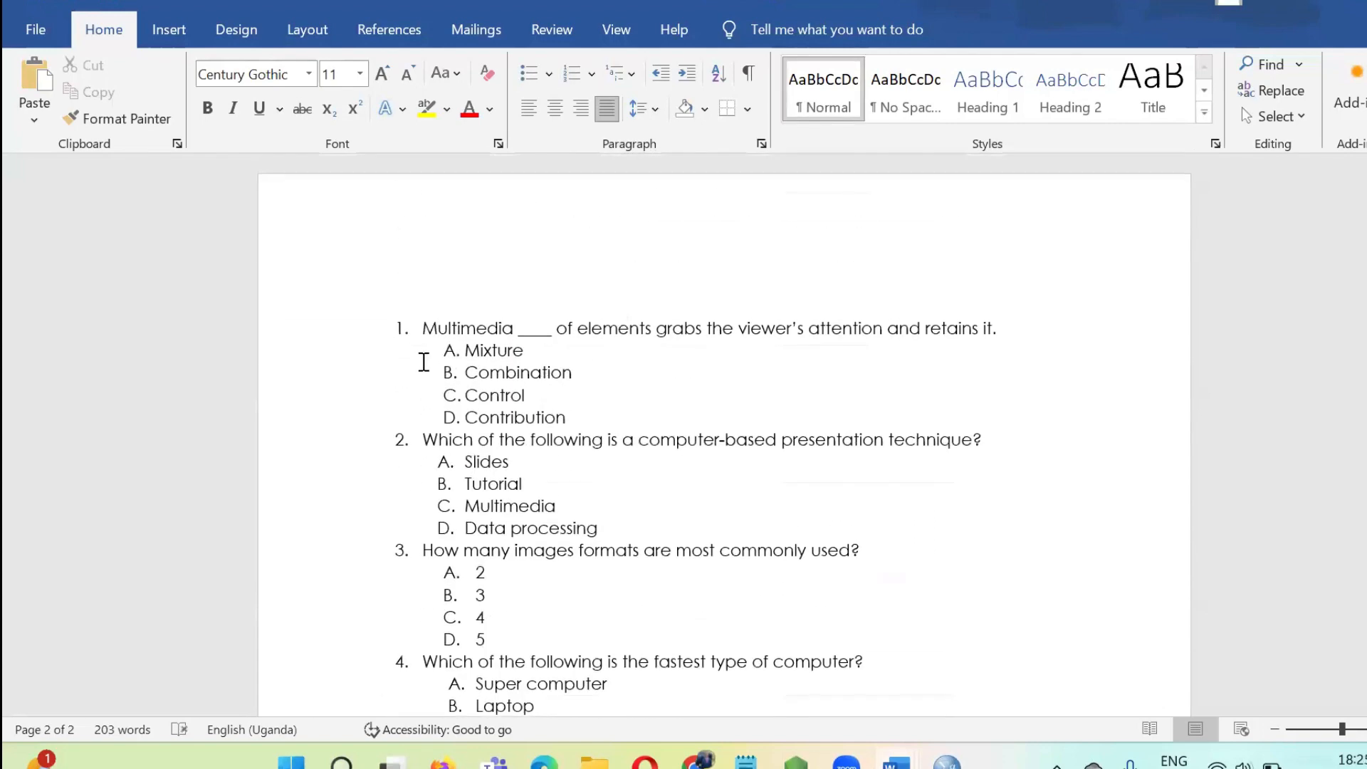
left_click(422, 326)
key("BackSpace")
key("BackSpace")
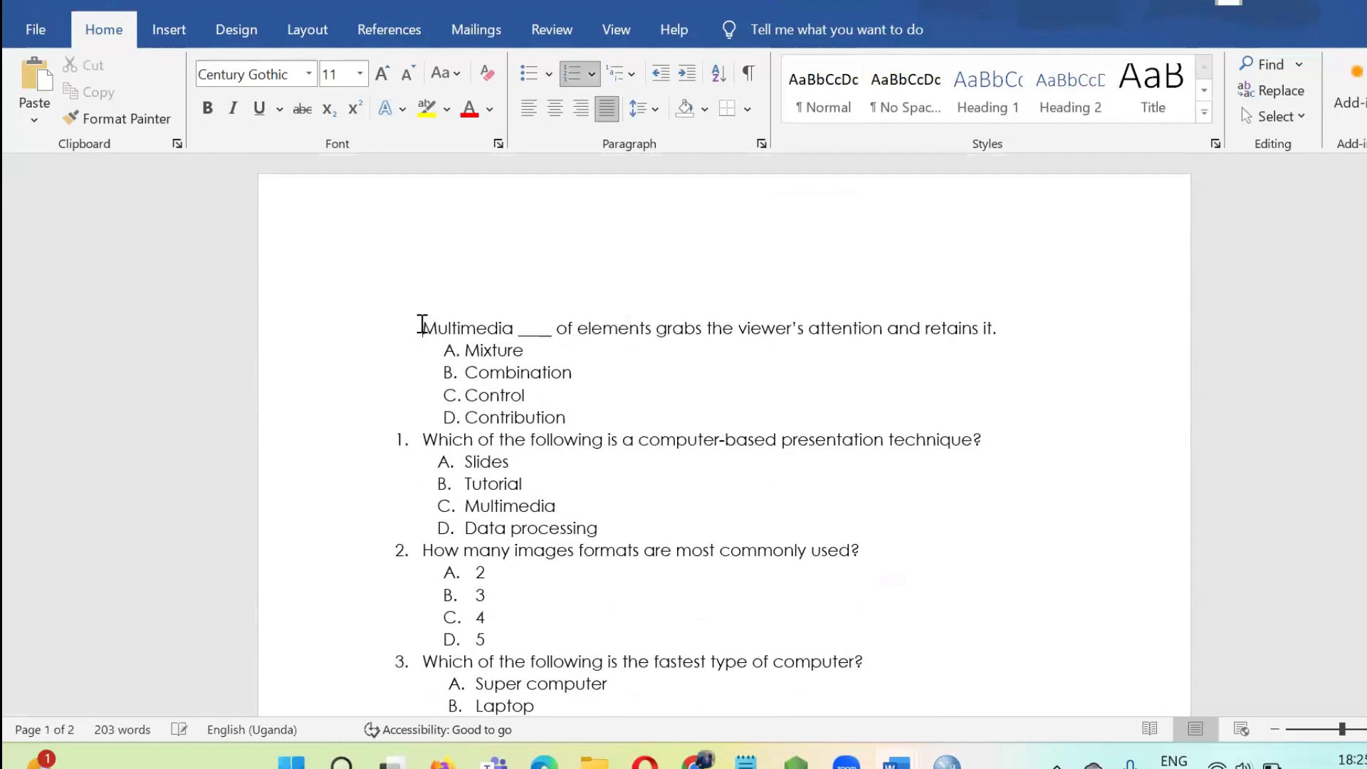
key("BackSpace")
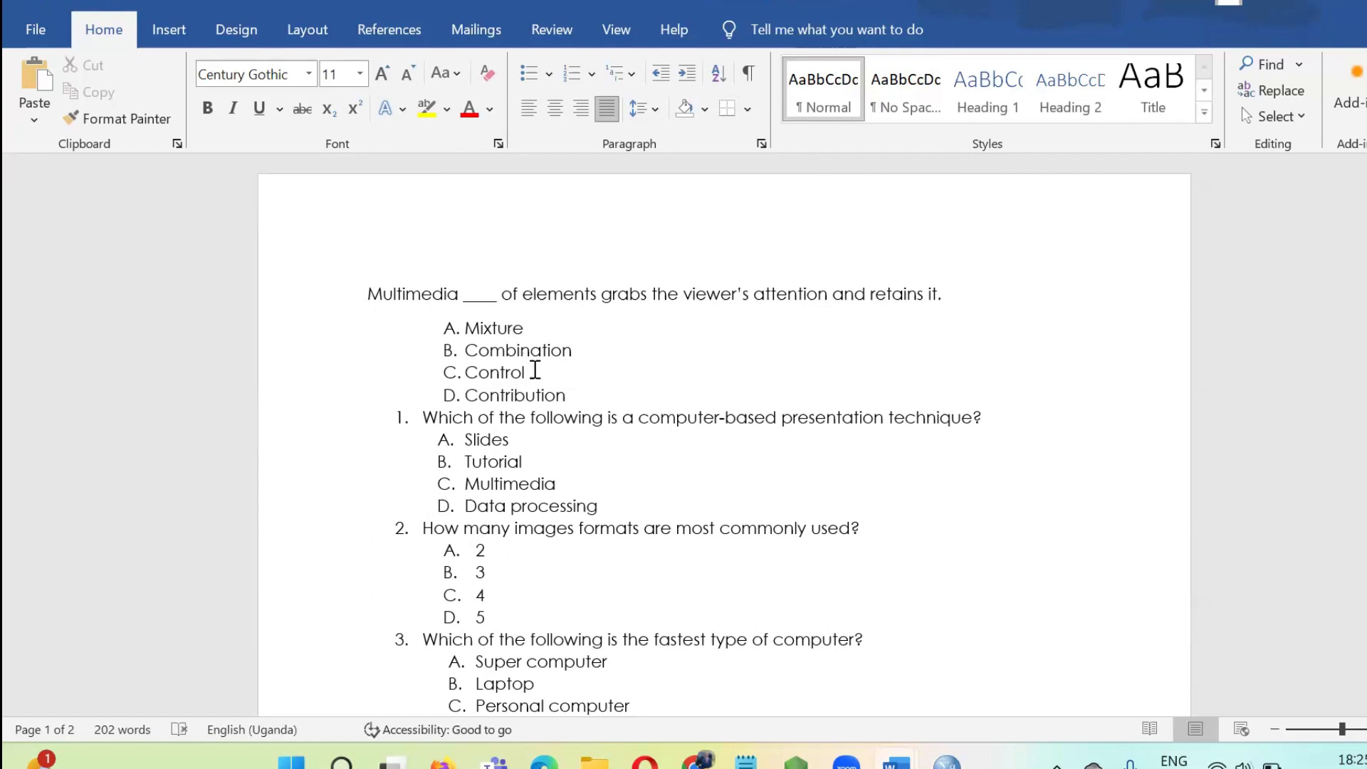
Apply the capital-letter A. B. C. list numbering to the first question's four options, Mixture through Contribution.
left_click(479, 350)
left_click_drag(576, 388, 470, 323)
left_click(592, 74)
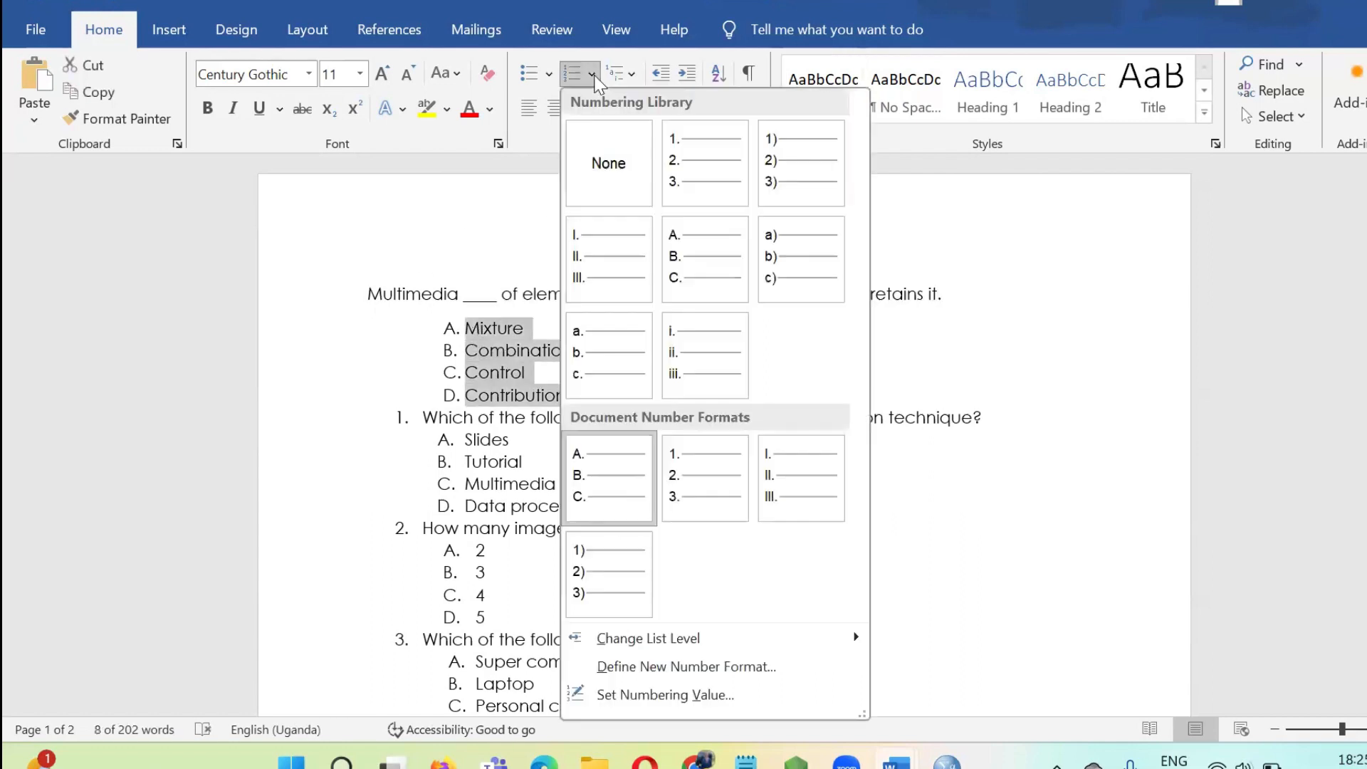
left_click(705, 267)
Add an unnumbered line reading "Answer: A" below the first question's last option, Contribution.
left_click(545, 395)
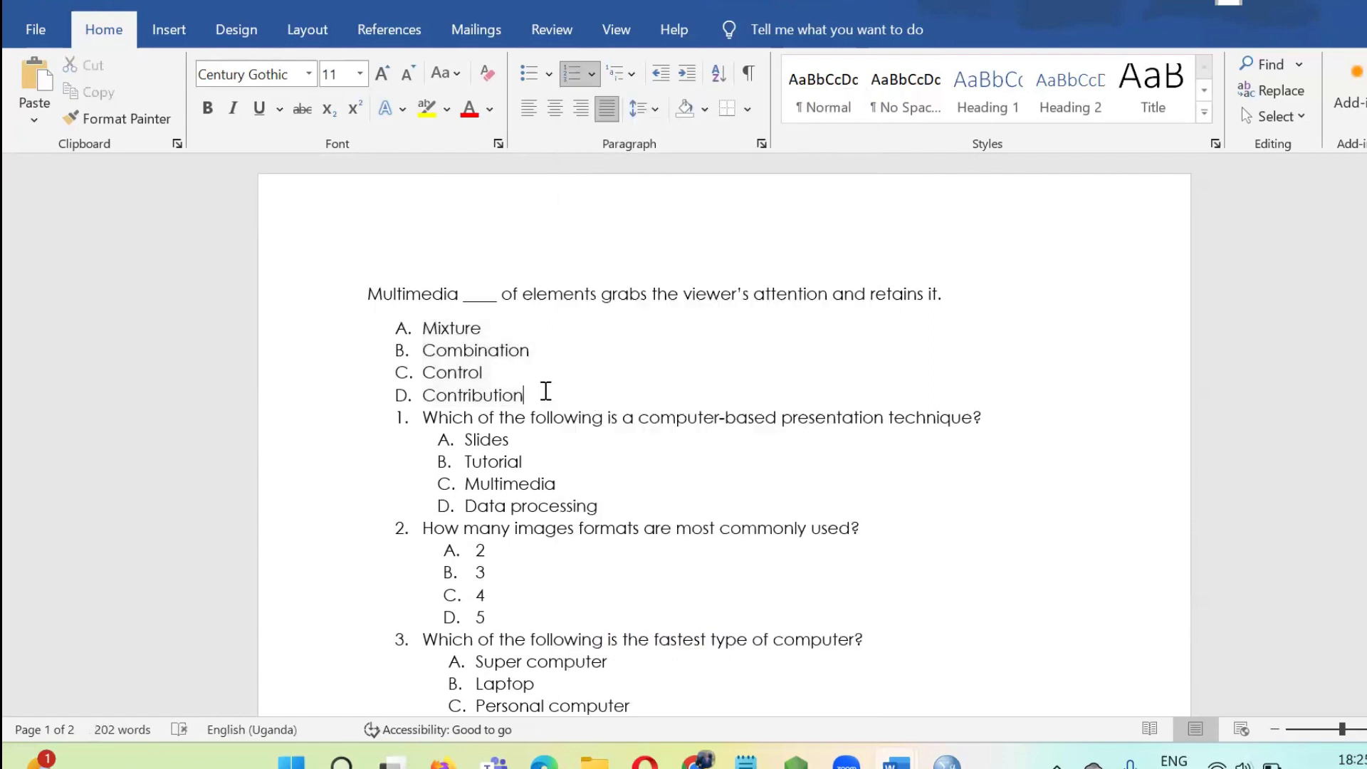
key("Return")
key("Return")
type("A")
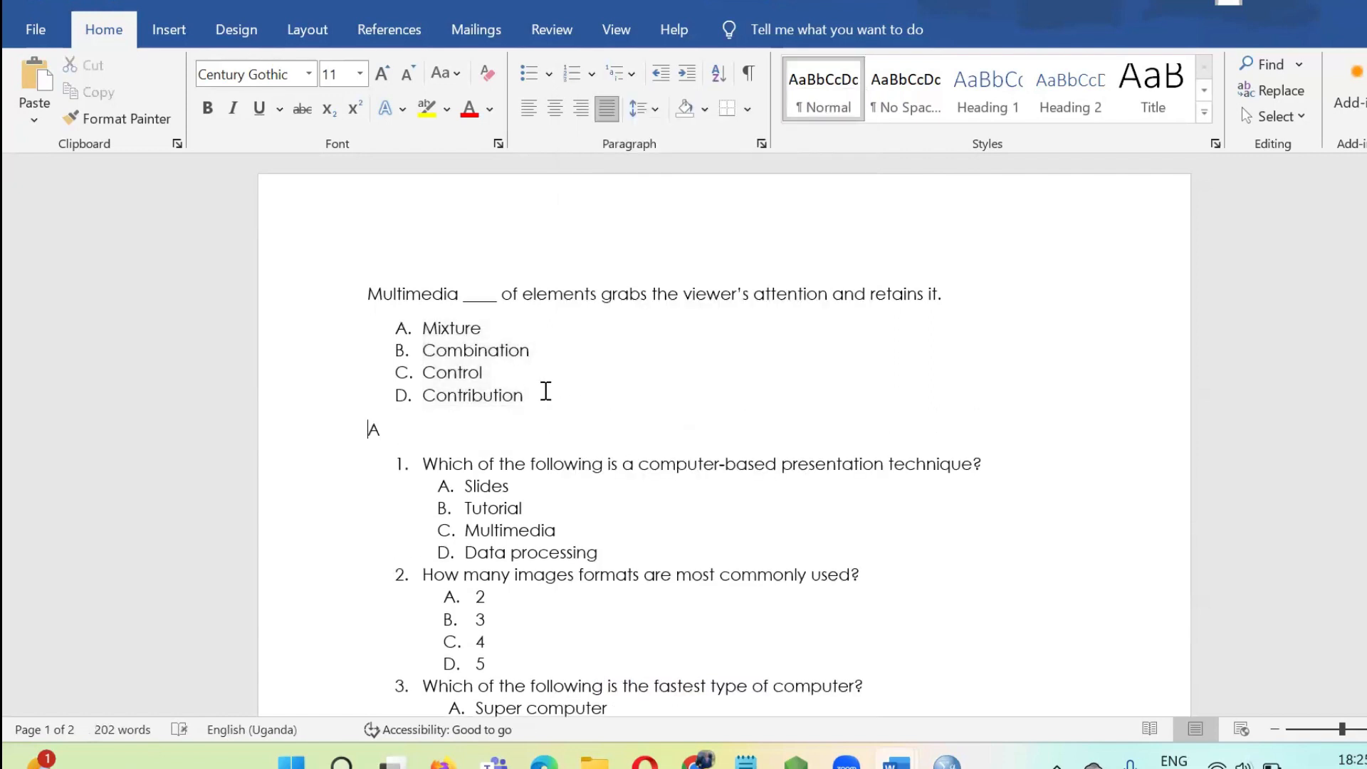
type("nser:")
key("BackSpace")
key("BackSpace")
key("BackSpace")
key("BackSpace")
type("wer:")
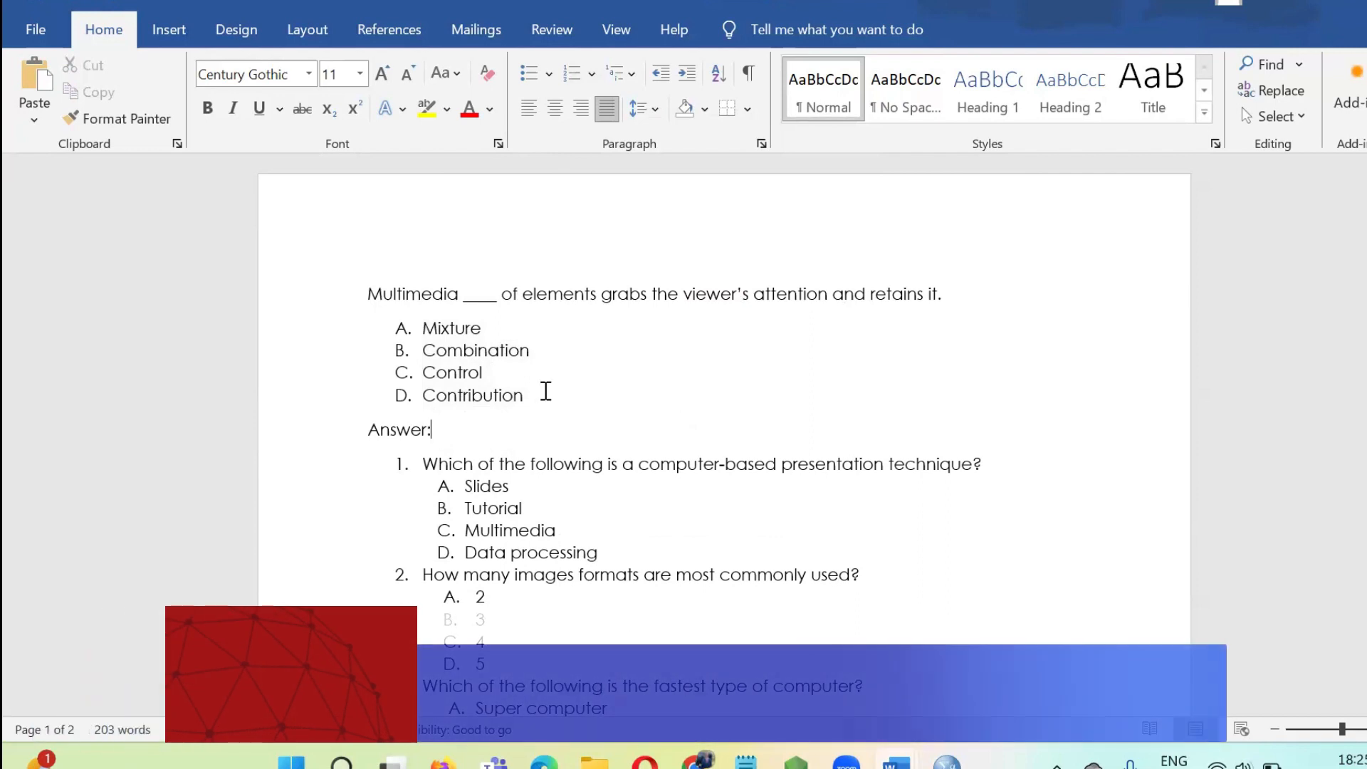
type(" a")
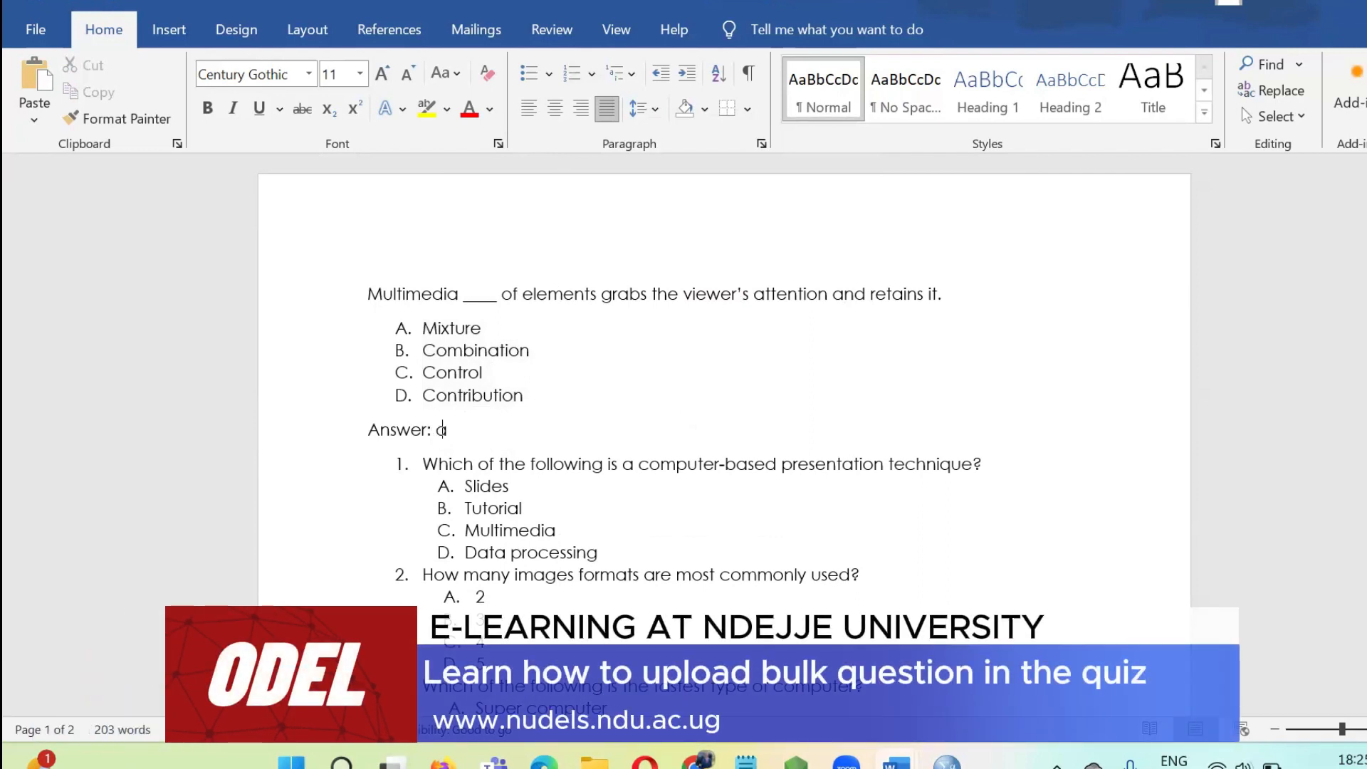
key("BackSpace")
type("A")
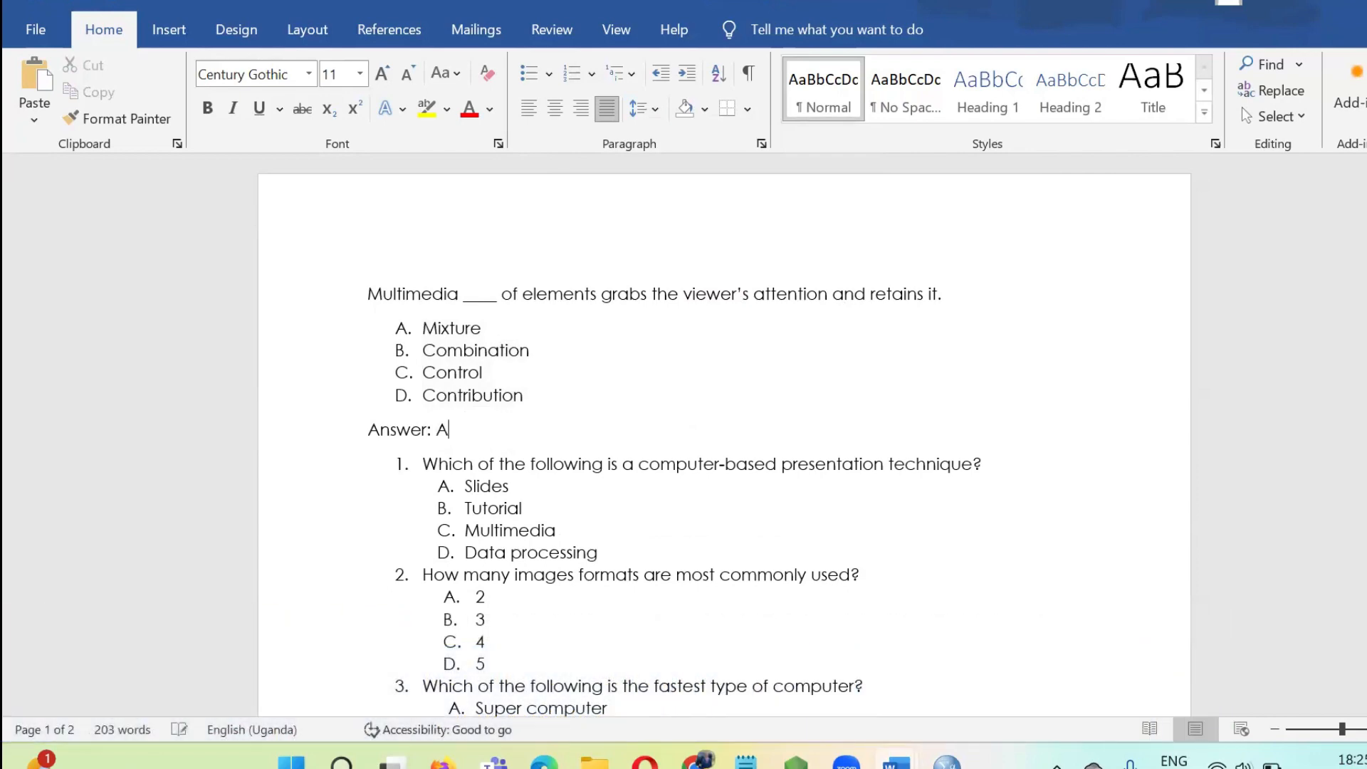
Change the first question's answer line to uppercase so that it reads "ANSWER: A".
left_click_drag(457, 432, 369, 430)
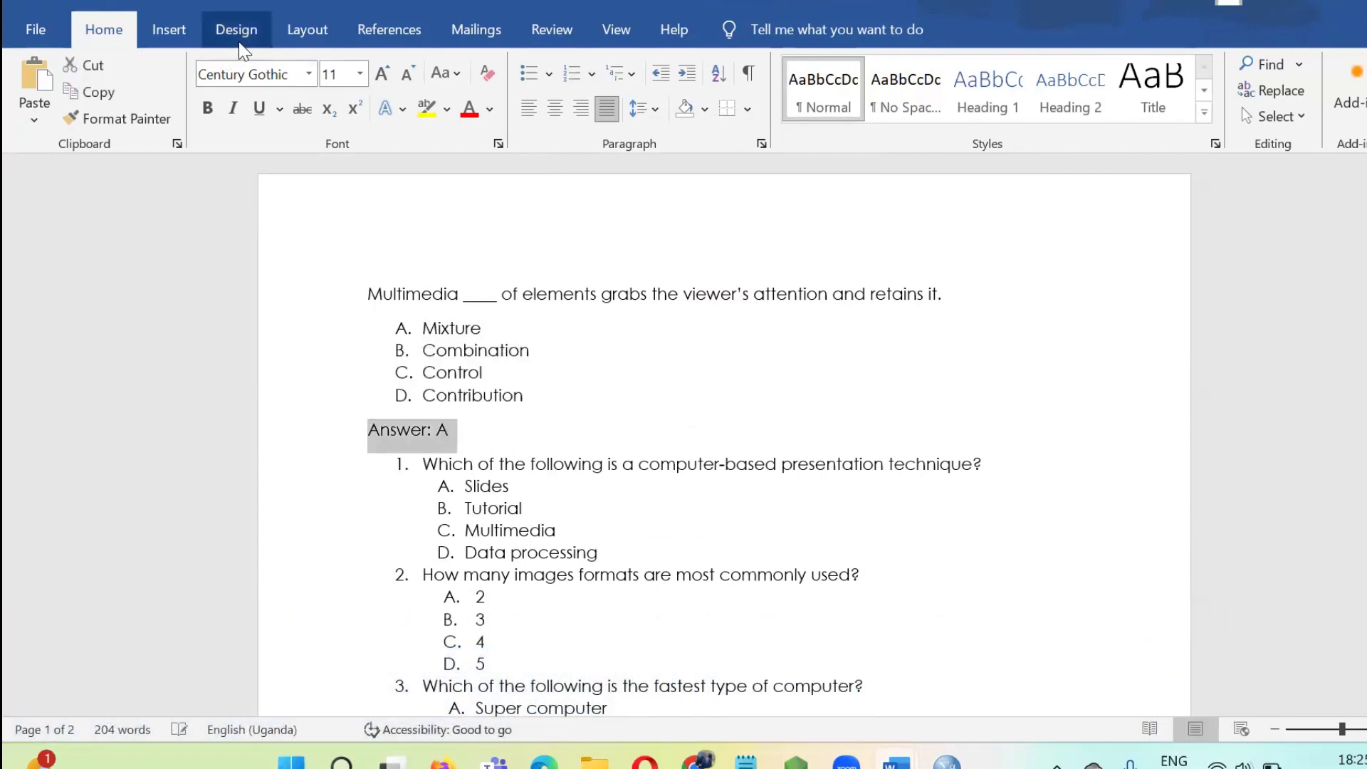
left_click(454, 76)
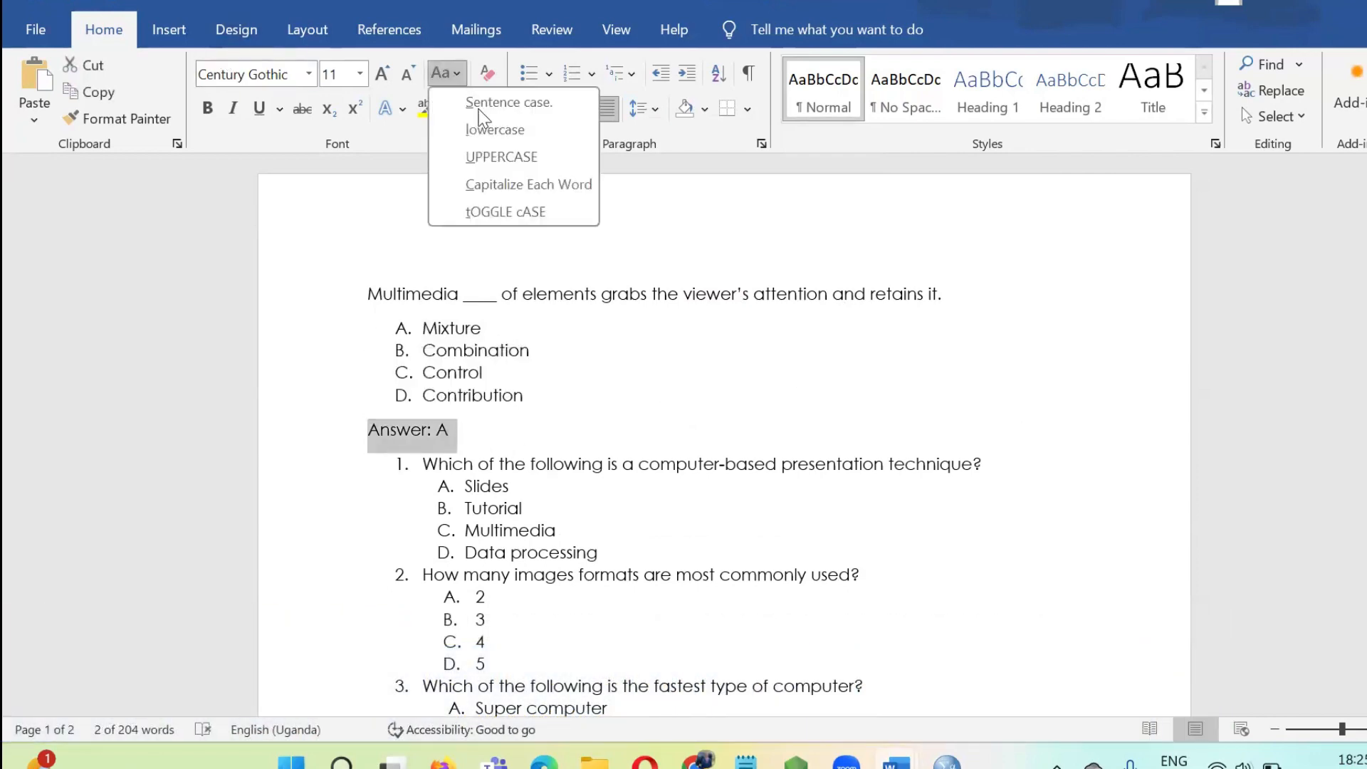
left_click(498, 157)
left_click(496, 442)
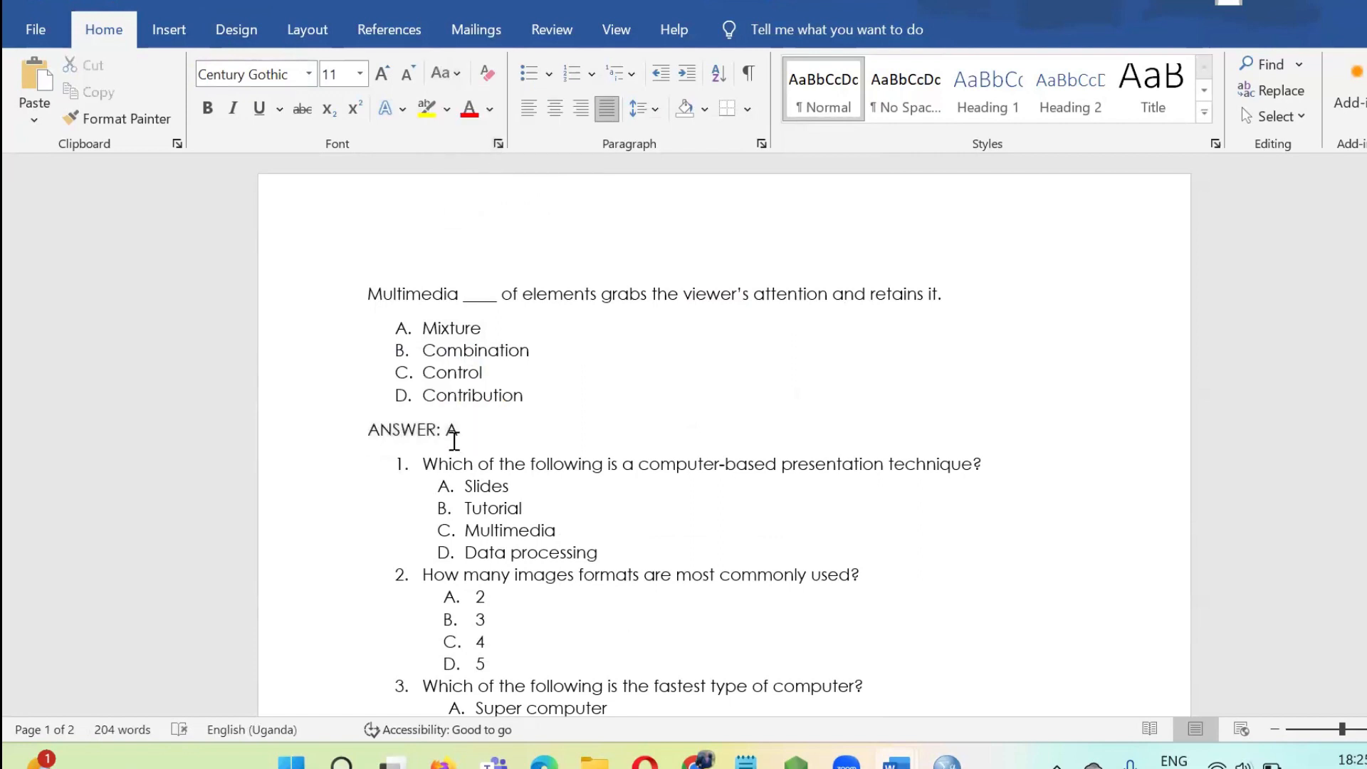
Remove the numbering from the computer-based presentation technique question and copy the "ANSWER: A" line above it.
left_click(424, 463)
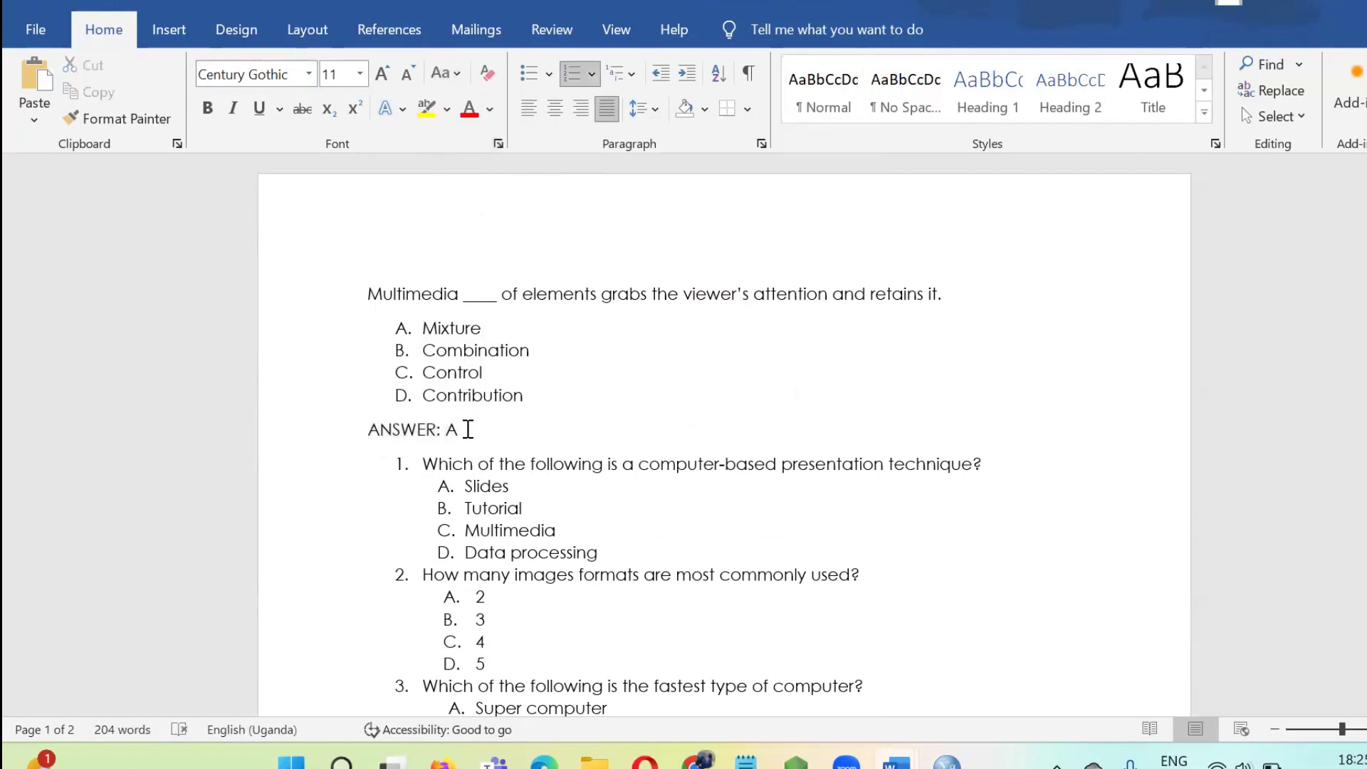
key("ctrl+shift+n")
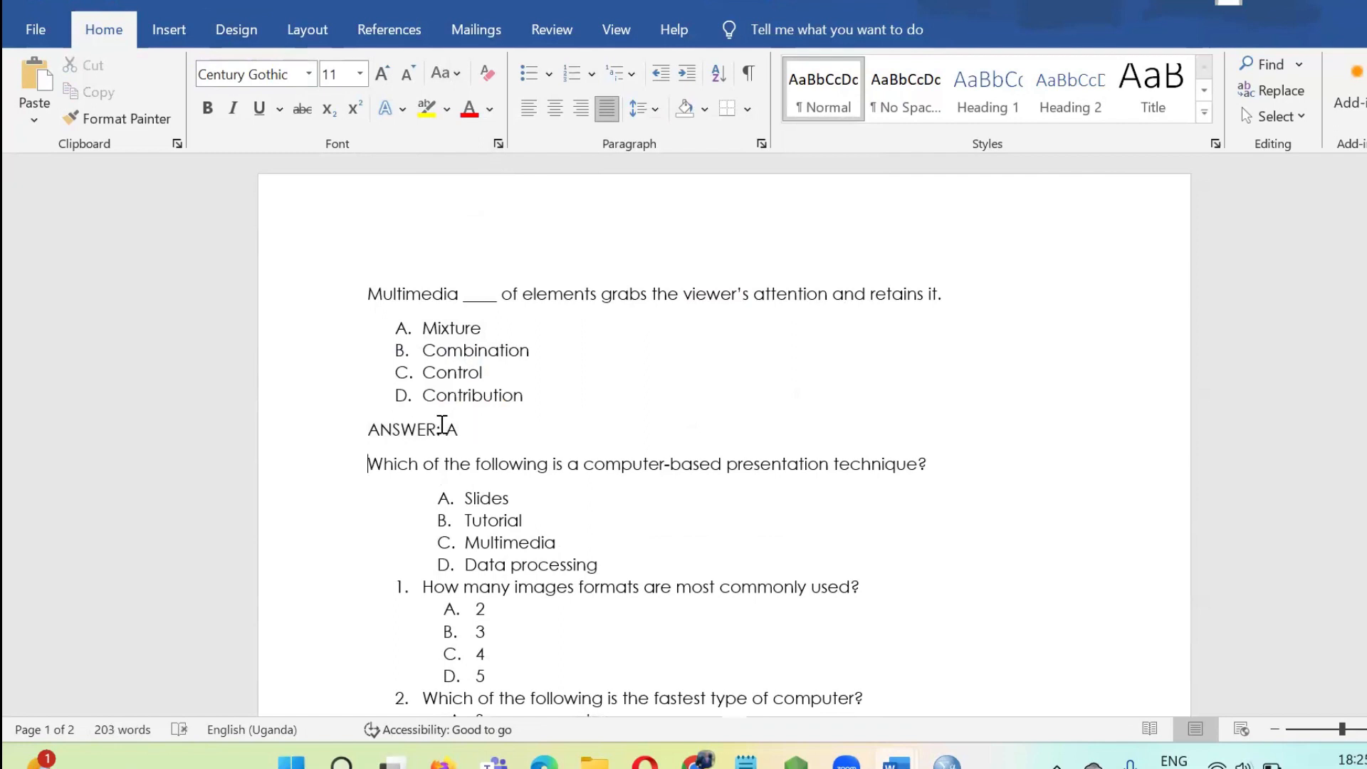
left_click(366, 437)
key("ctrl+c")
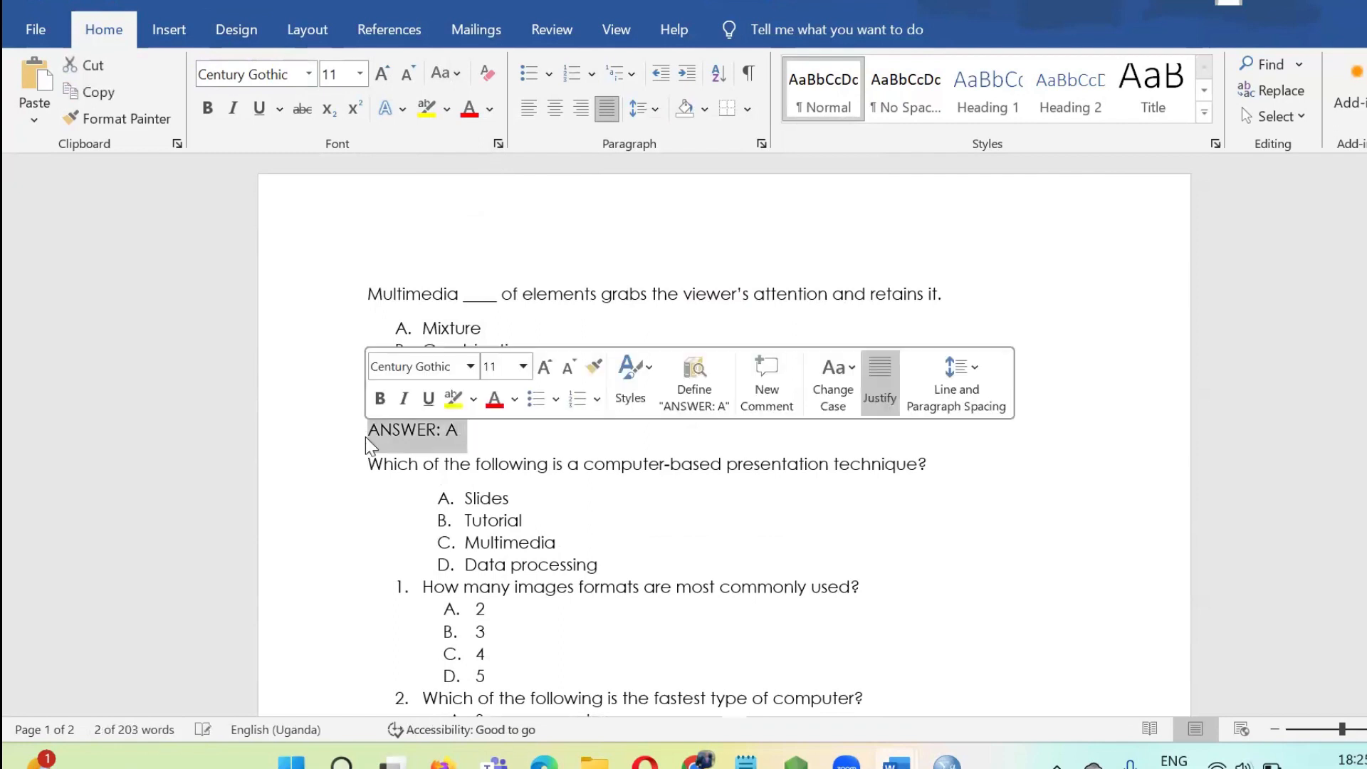
left_click(511, 501)
Paste the answer line without a list letter below the presentation technique question's options and set its answer to C.
left_click(598, 564)
key("Return")
key("Return")
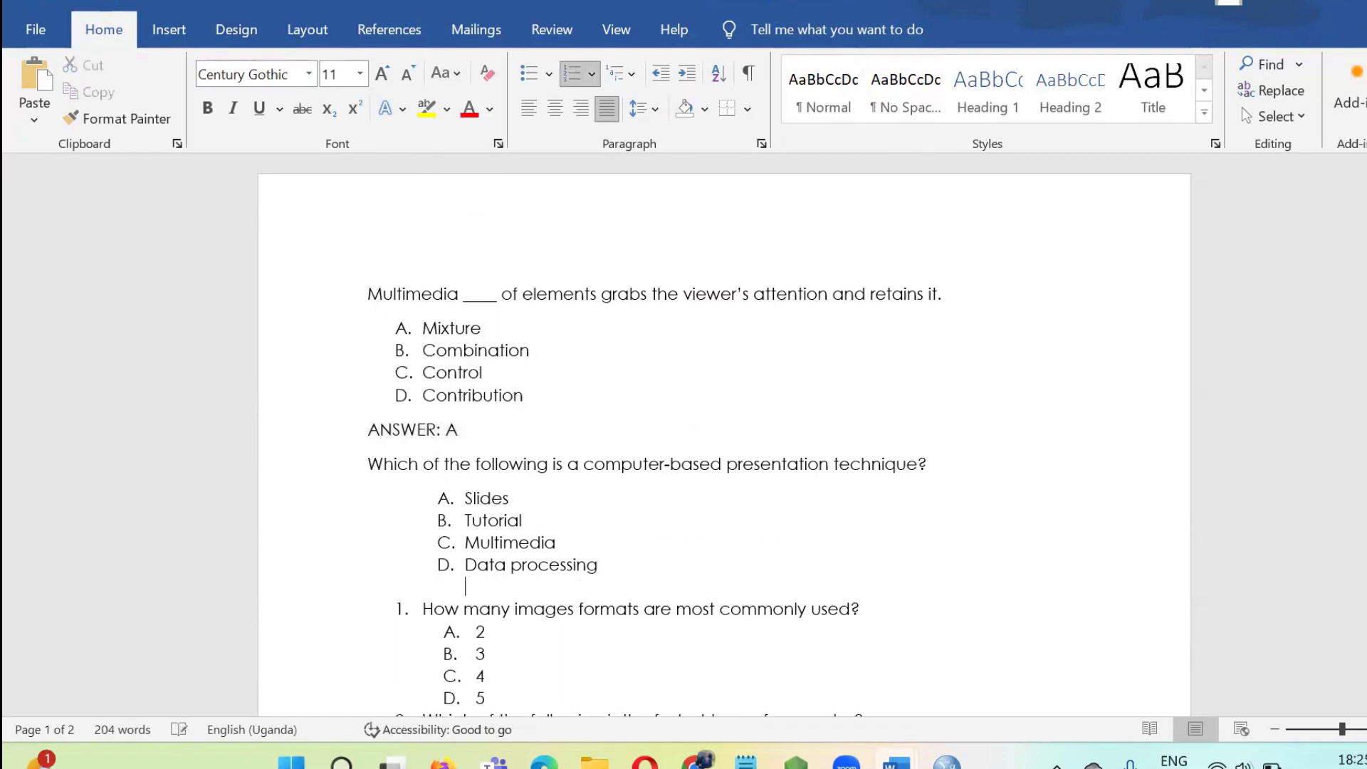
key("Return")
key("ctrl+v")
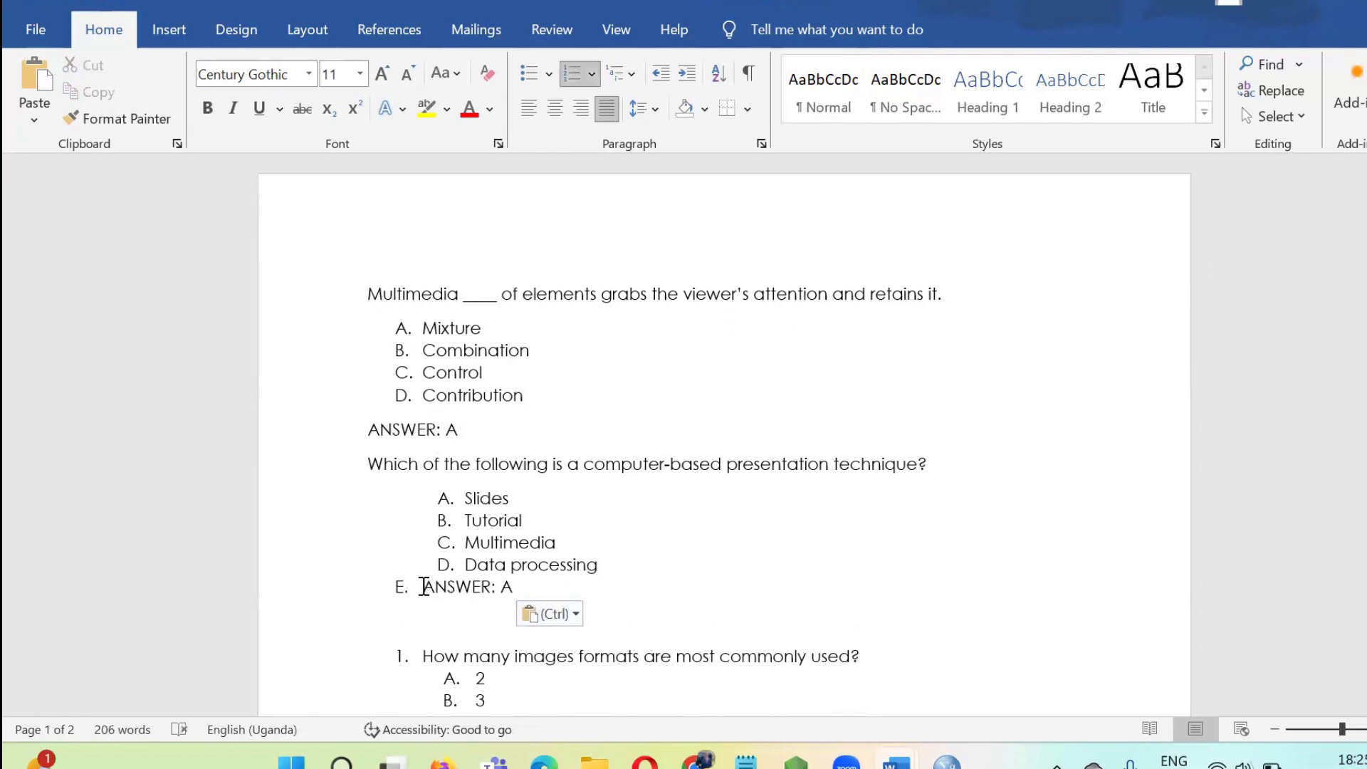
key("BackSpace")
key("BackSpace")
scroll(385, 520, "down", 1)
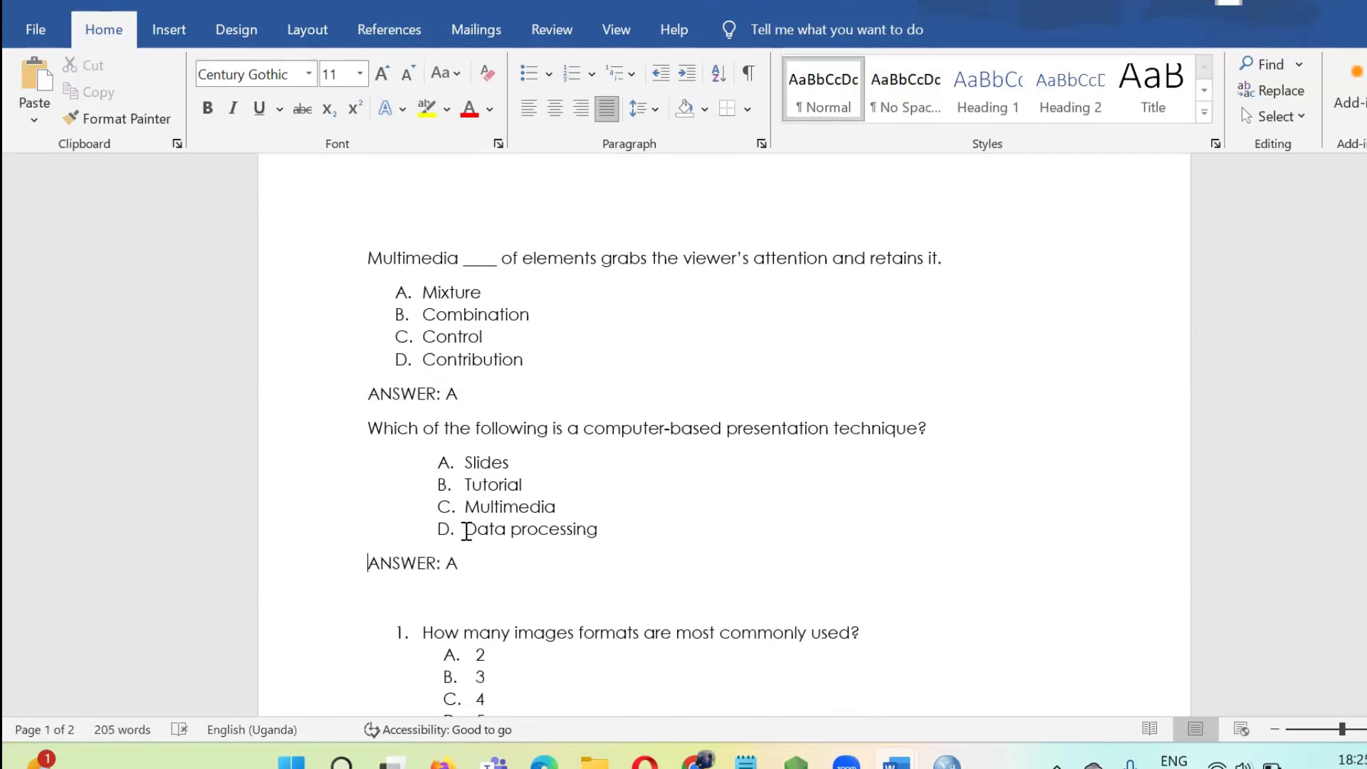
double_click(452, 544)
type("C")
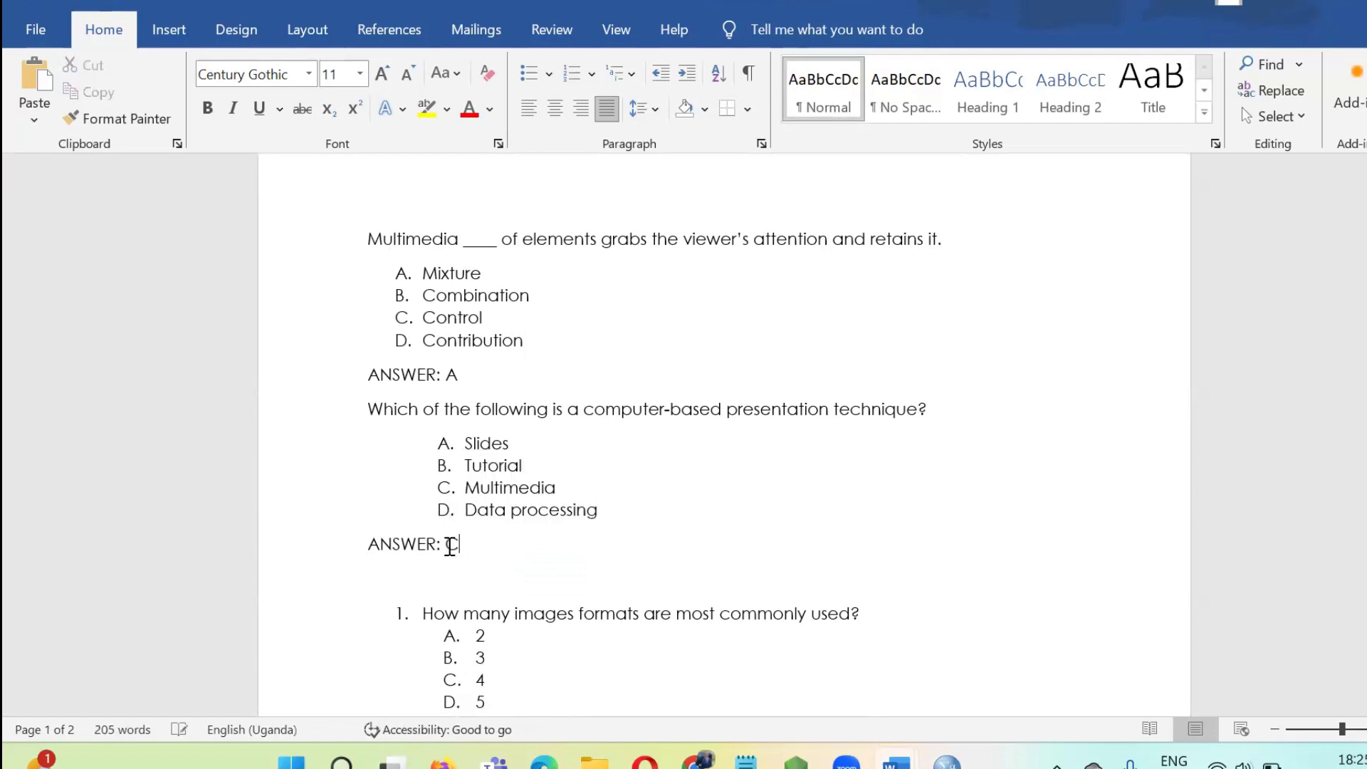
Remove the numbering from the image formats question and place it on its own line directly below "ANSWER: C".
scroll(477, 562, "down", 4)
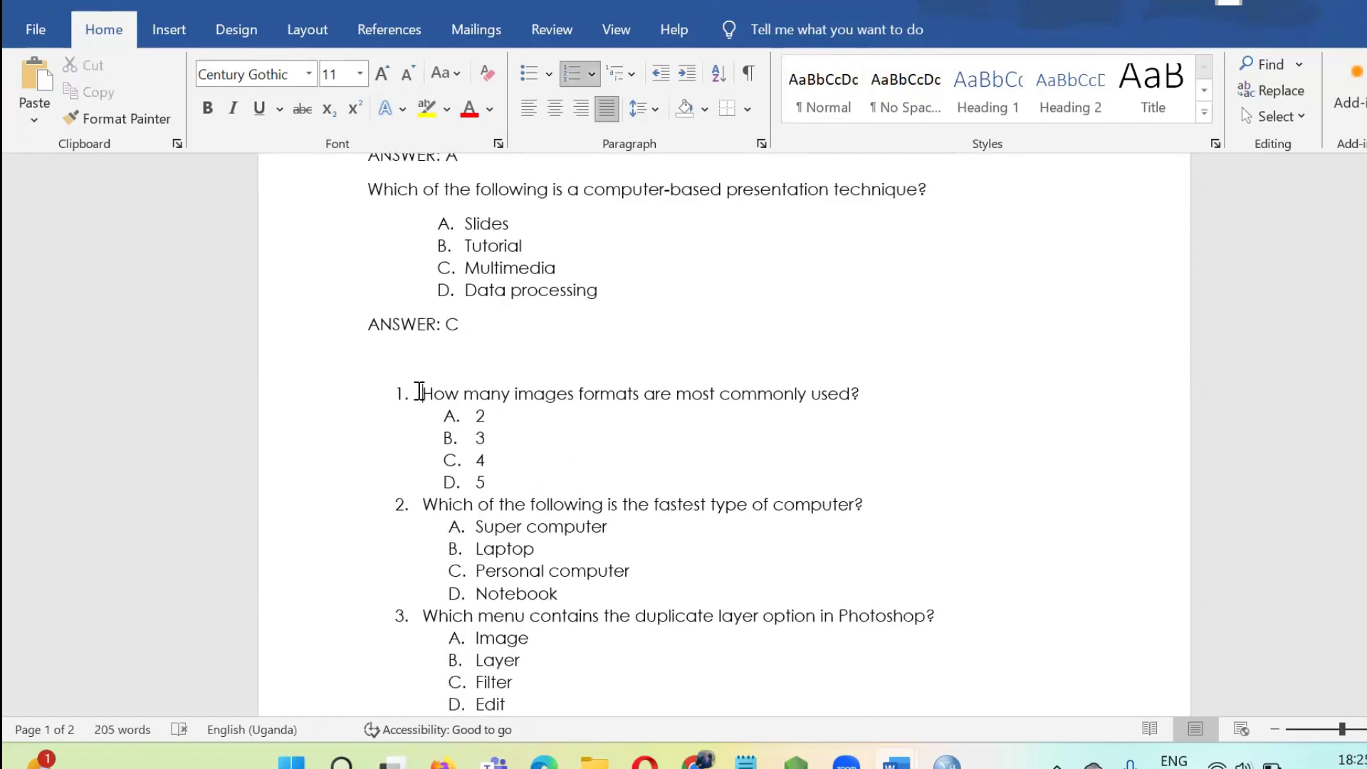
key("BackSpace")
key("BackSpace")
key("BackSpace")
key("BackSpace")
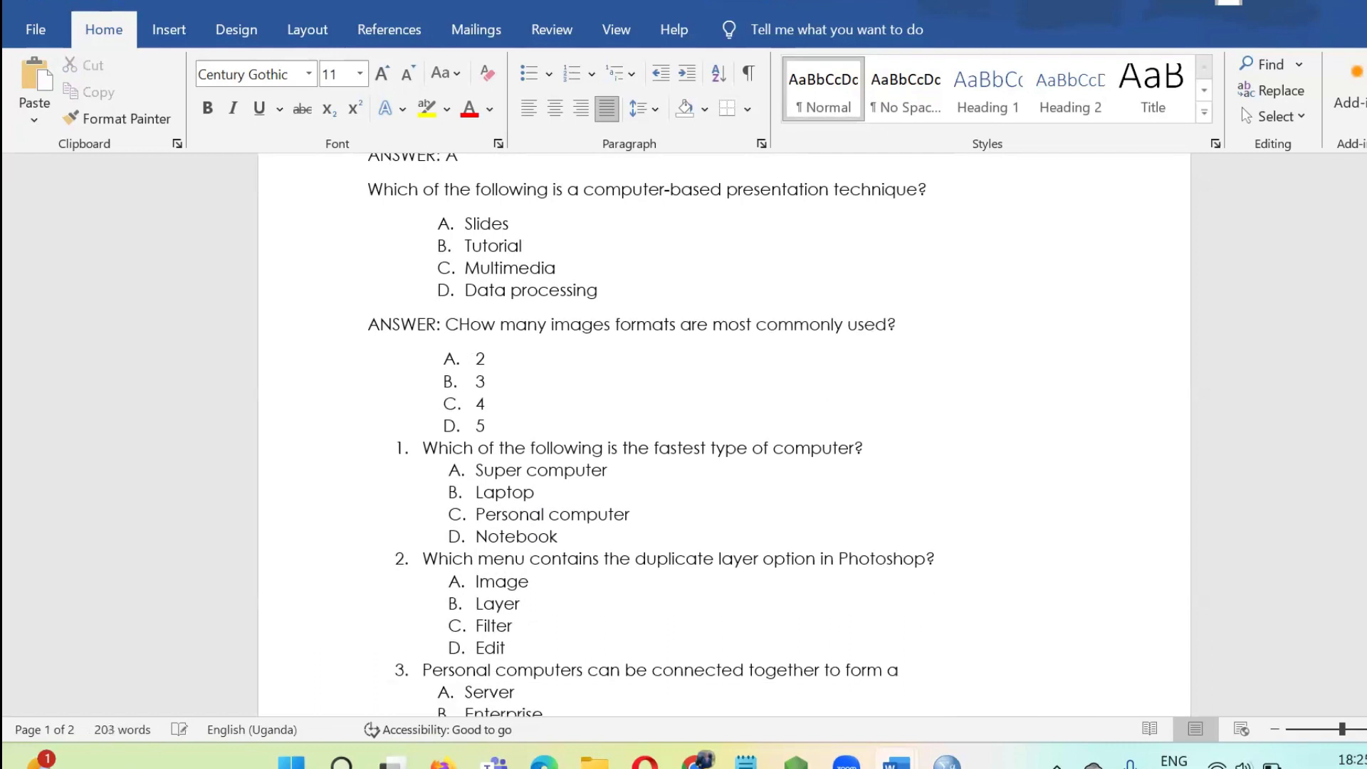
key("Return")
Paste the "ANSWER: A" line without a list letter below the image formats question's last option, 5.
scroll(488, 421, "down", 2)
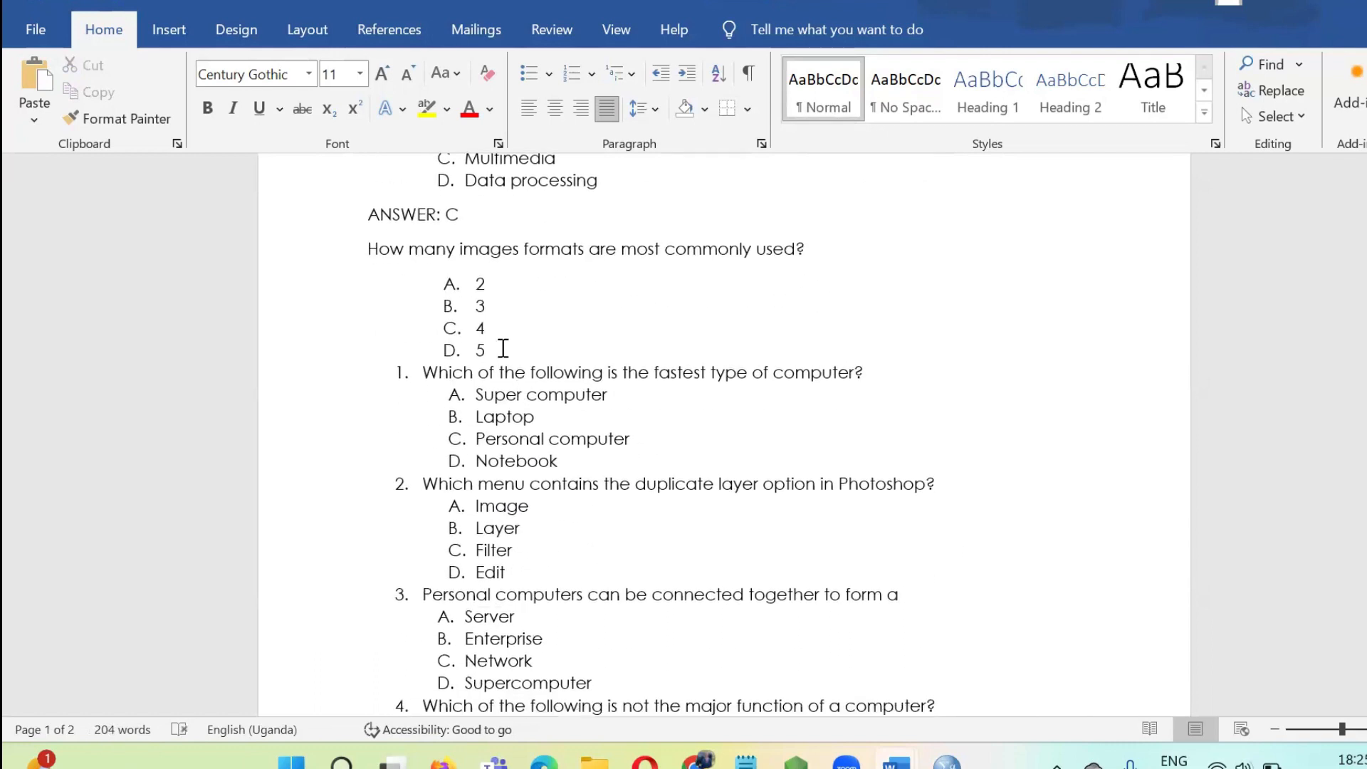
left_click(500, 350)
key("Return")
key("Return")
key("Return")
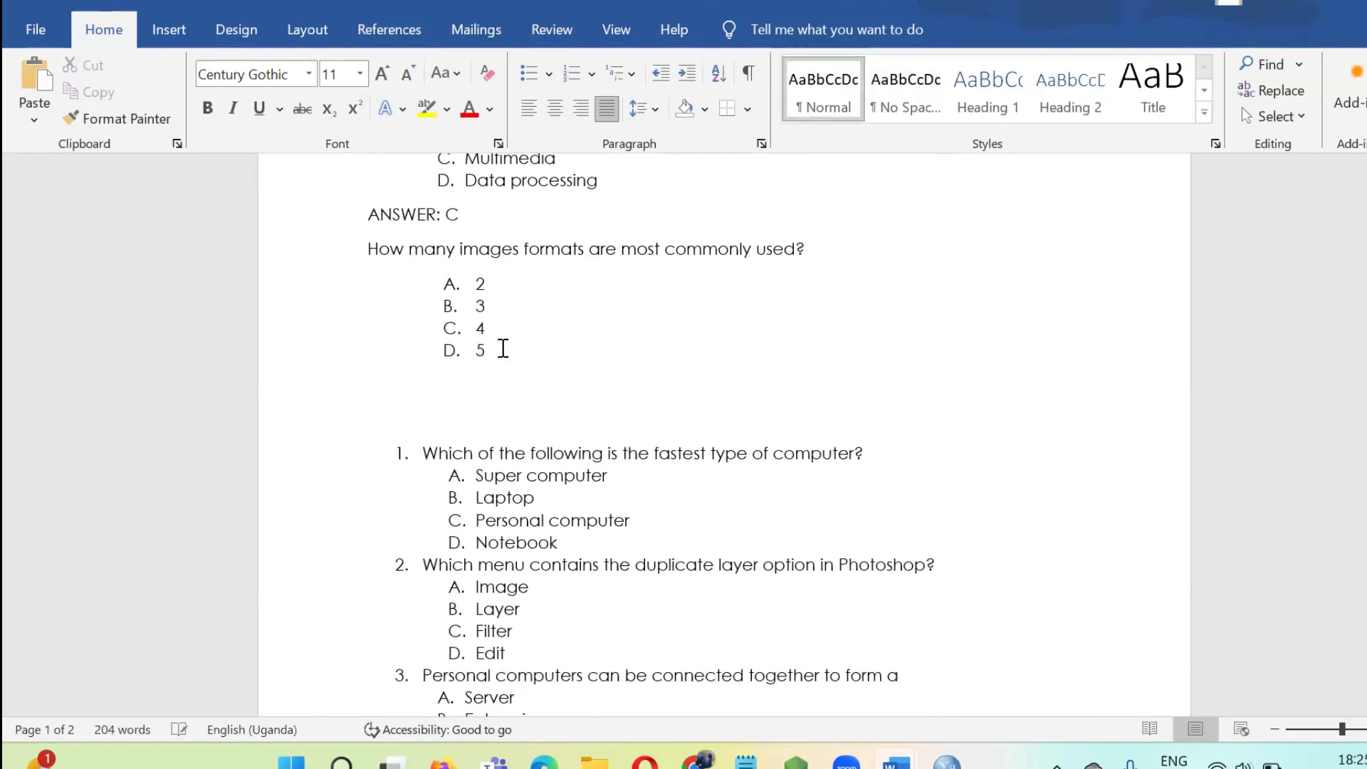
type("ANSWER: A")
left_click(383, 393)
key("Delete")
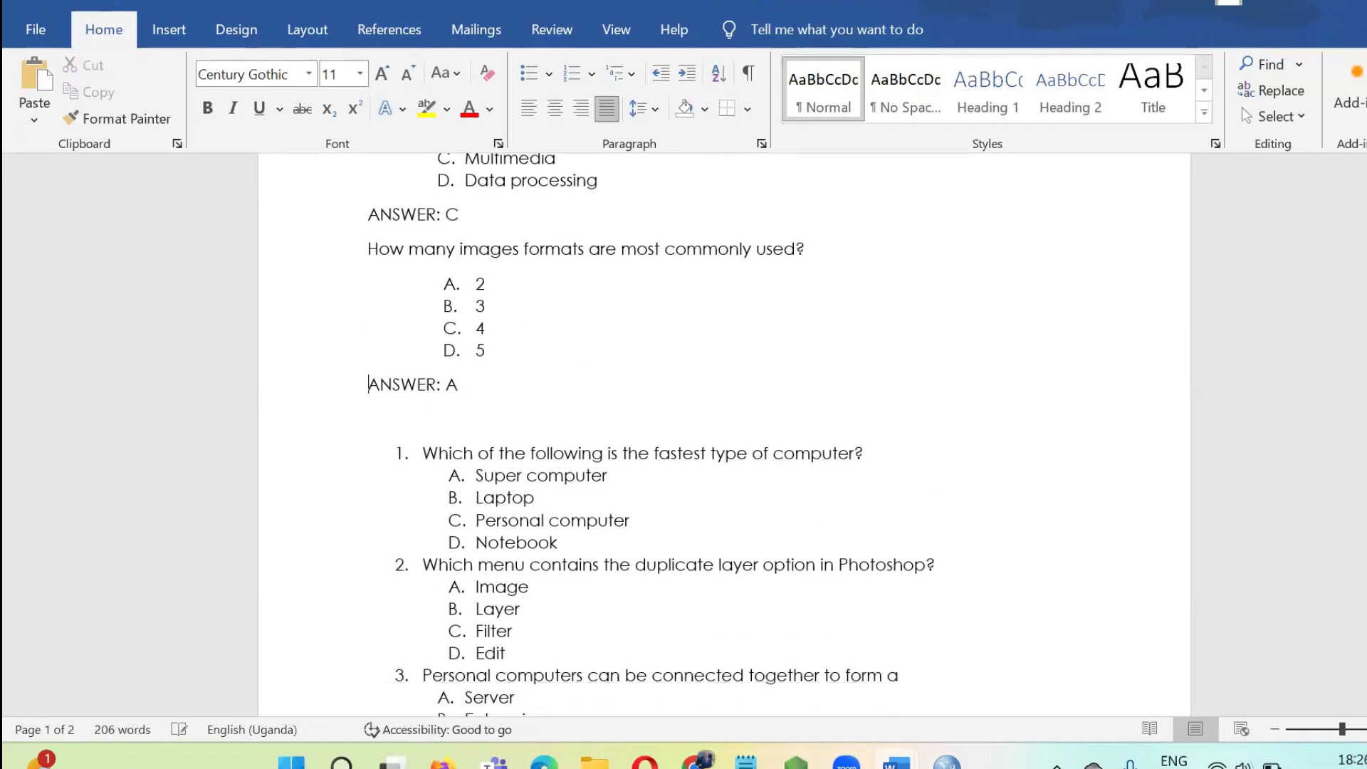
Set the image formats question's answer to D and remove the blank line below it.
key("Left")
double_click(452, 385)
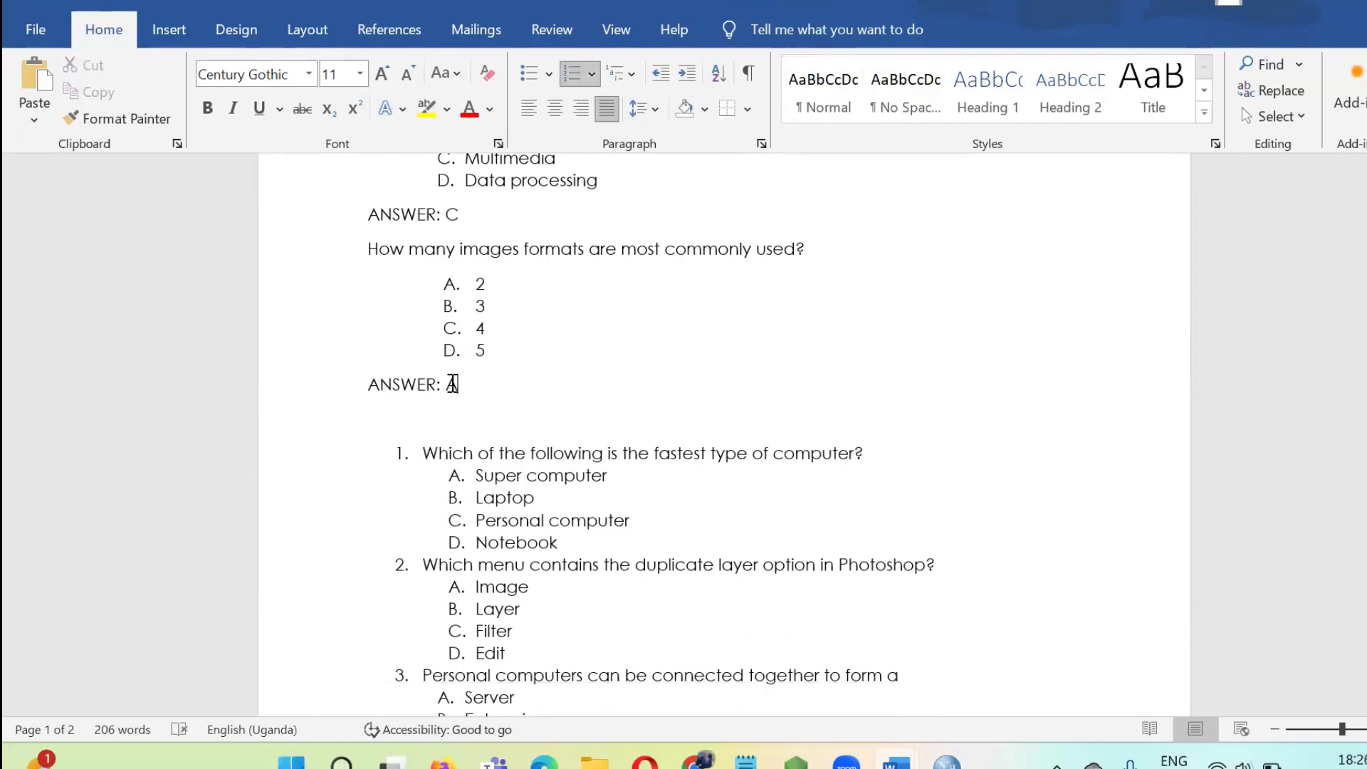
type("D")
left_click(436, 417)
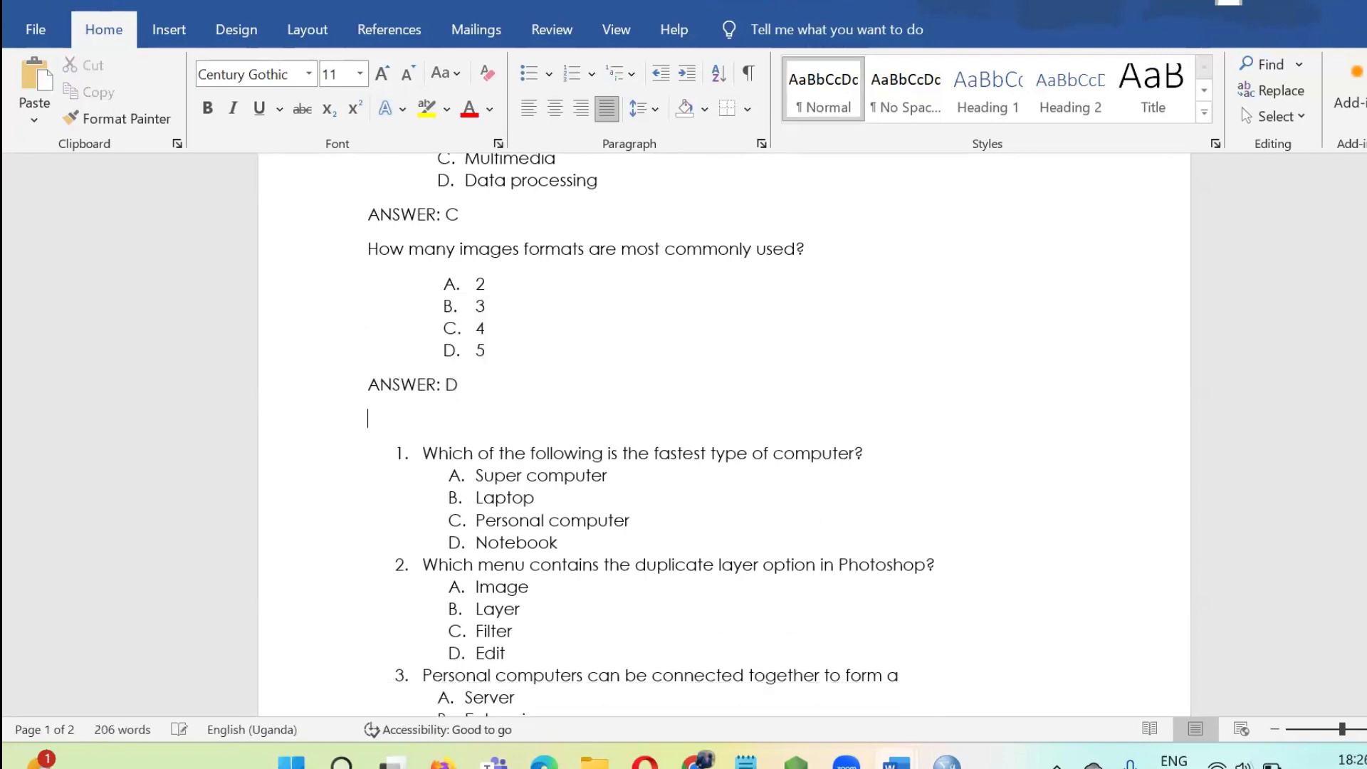
key("BackSpace")
key("BackSpace")
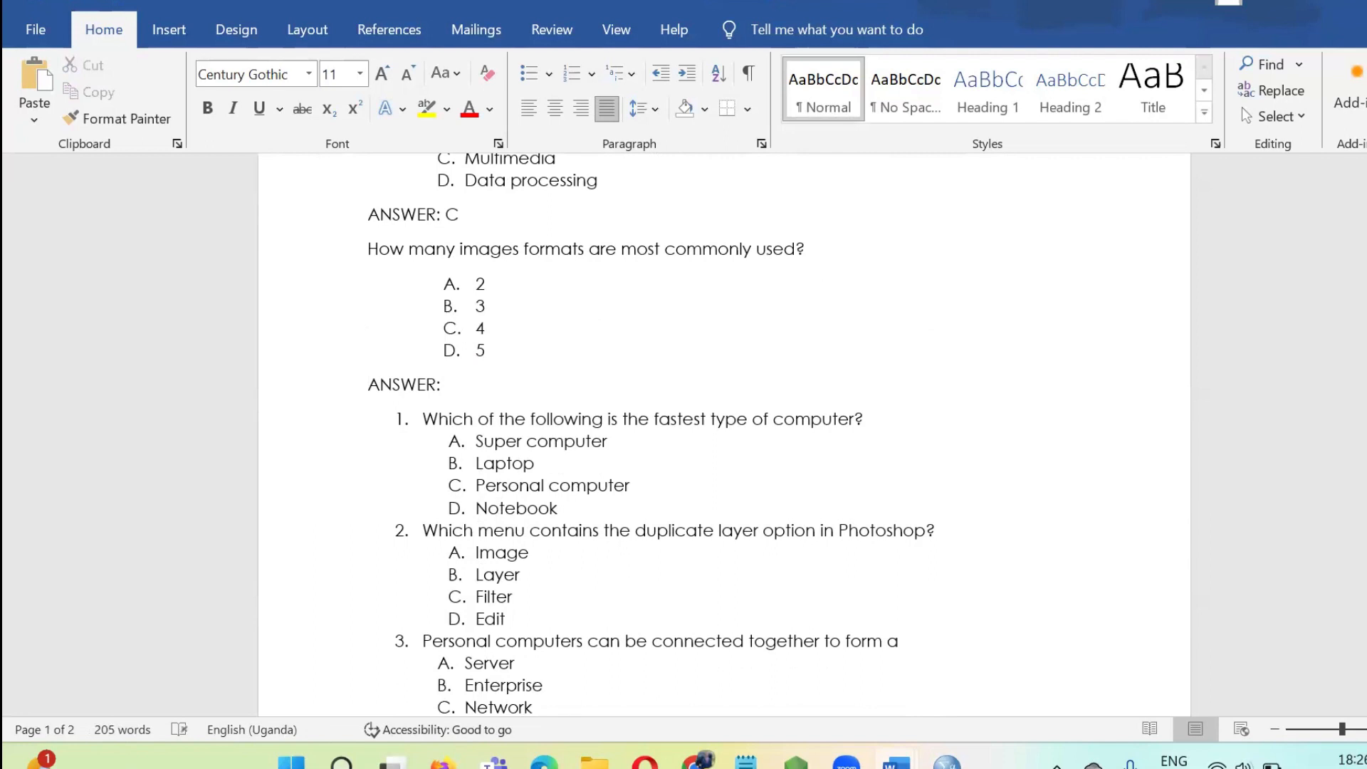
type("D")
Remove the numbering from the question "Which of the following is the fastest type of computer?" and align it with the other unnumbered questions.
left_click(425, 420)
key("BackSpace")
key("BackSpace")
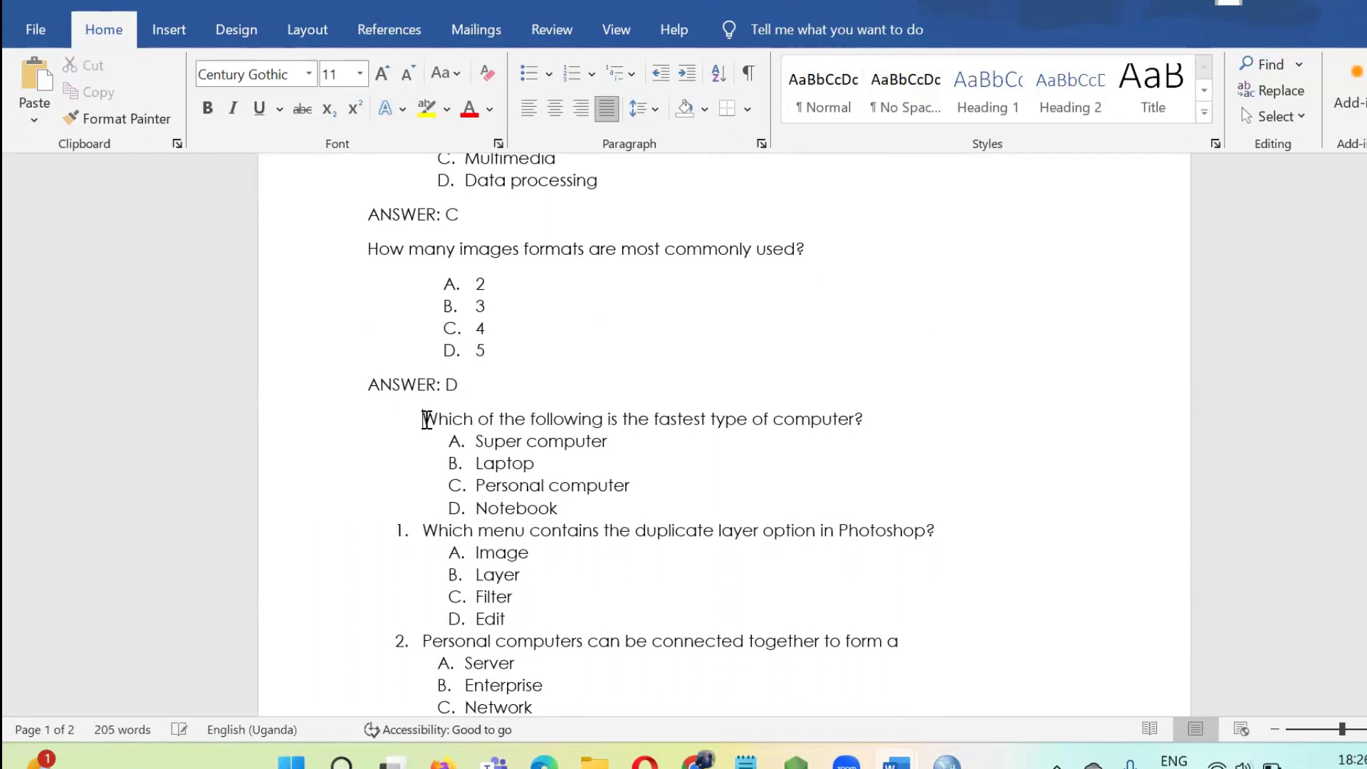
scroll(563, 420, "down", 2)
Paste the answer line without a list letter below the fastest computer question's options and set its answer to B.
left_click(563, 419)
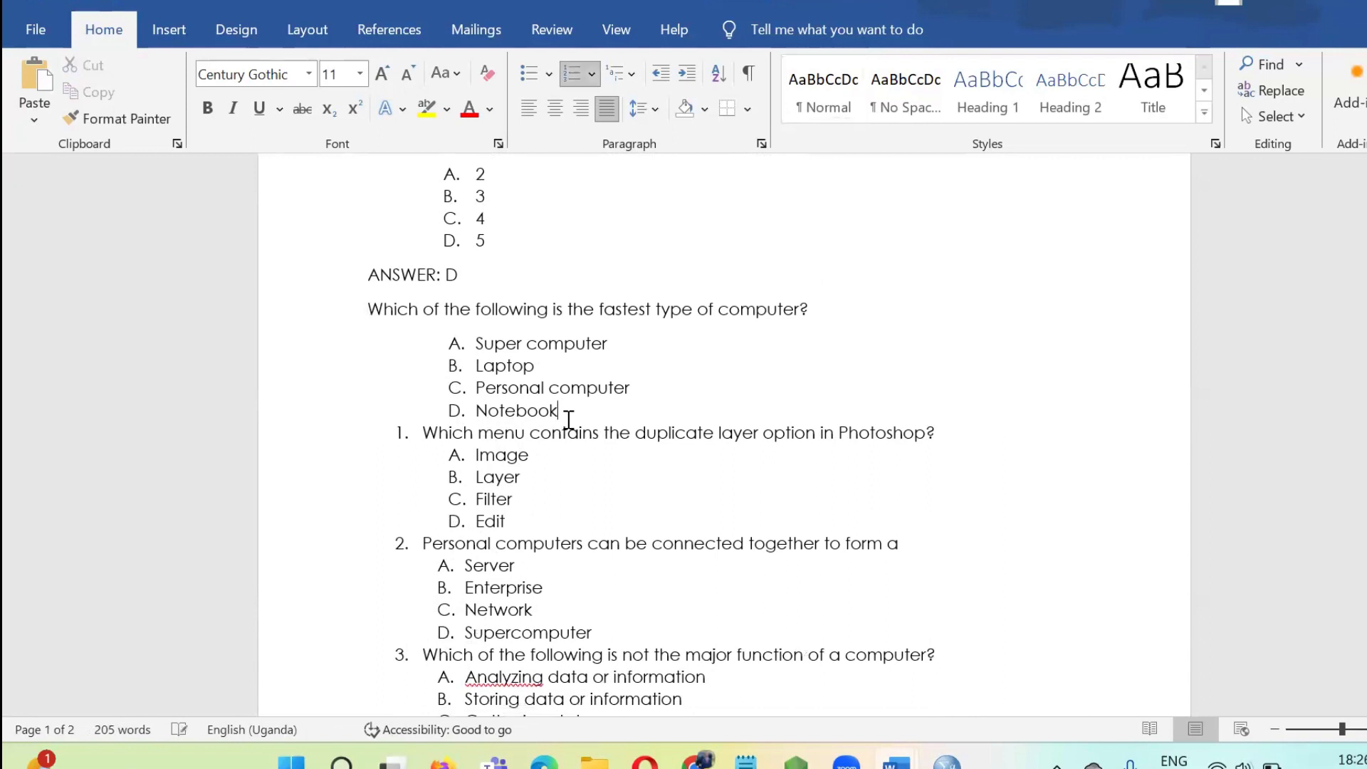
key("Return")
key("Return")
key("Return")
key("BackSpace")
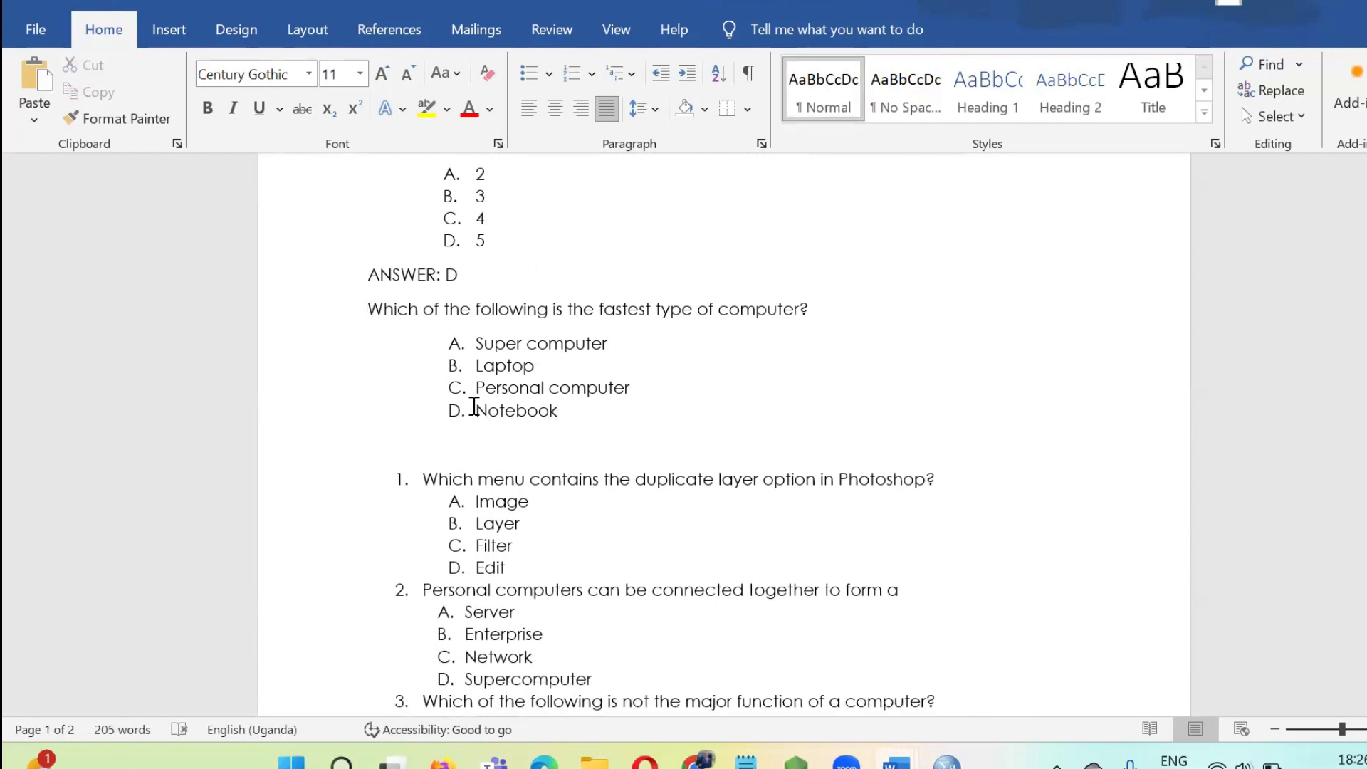
type("ANSWER: A")
left_click(426, 434)
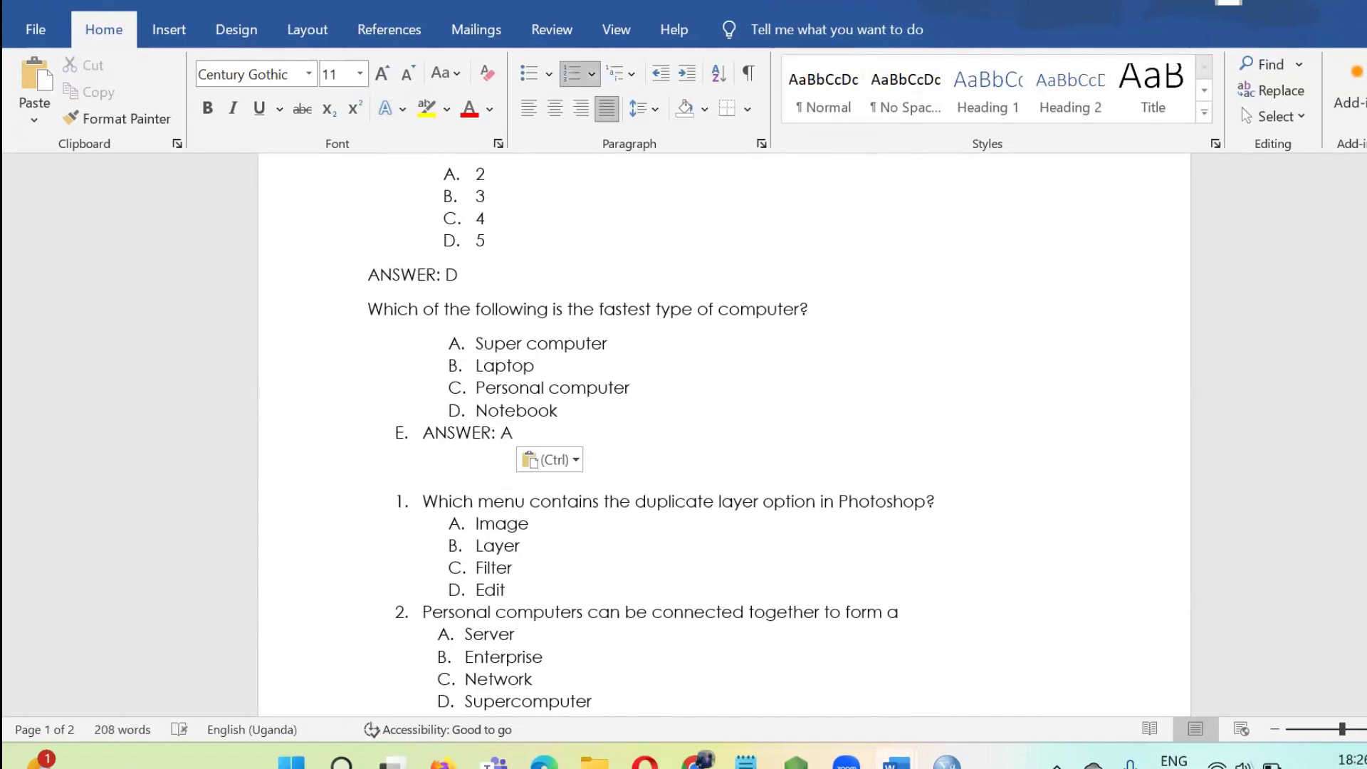
type("\\")
key("BackSpace")
key("BackSpace")
key("BackSpace")
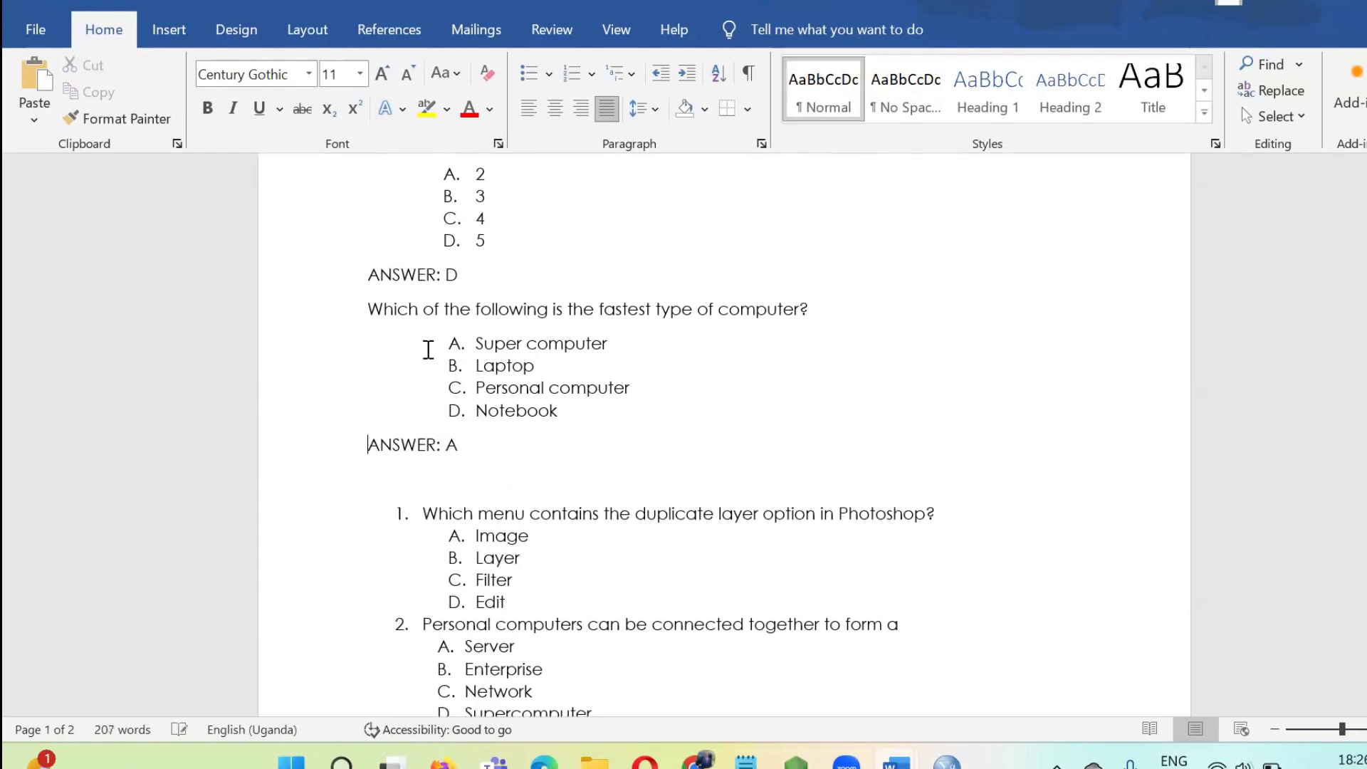
double_click(452, 444)
type("B")
Delete all remaining numbered questions and the Things to Note list after "ANSWER: B".
left_click(464, 489)
scroll(527, 456, "down", 10)
scroll(537, 449, "down", 5)
scroll(498, 525, "up", 5)
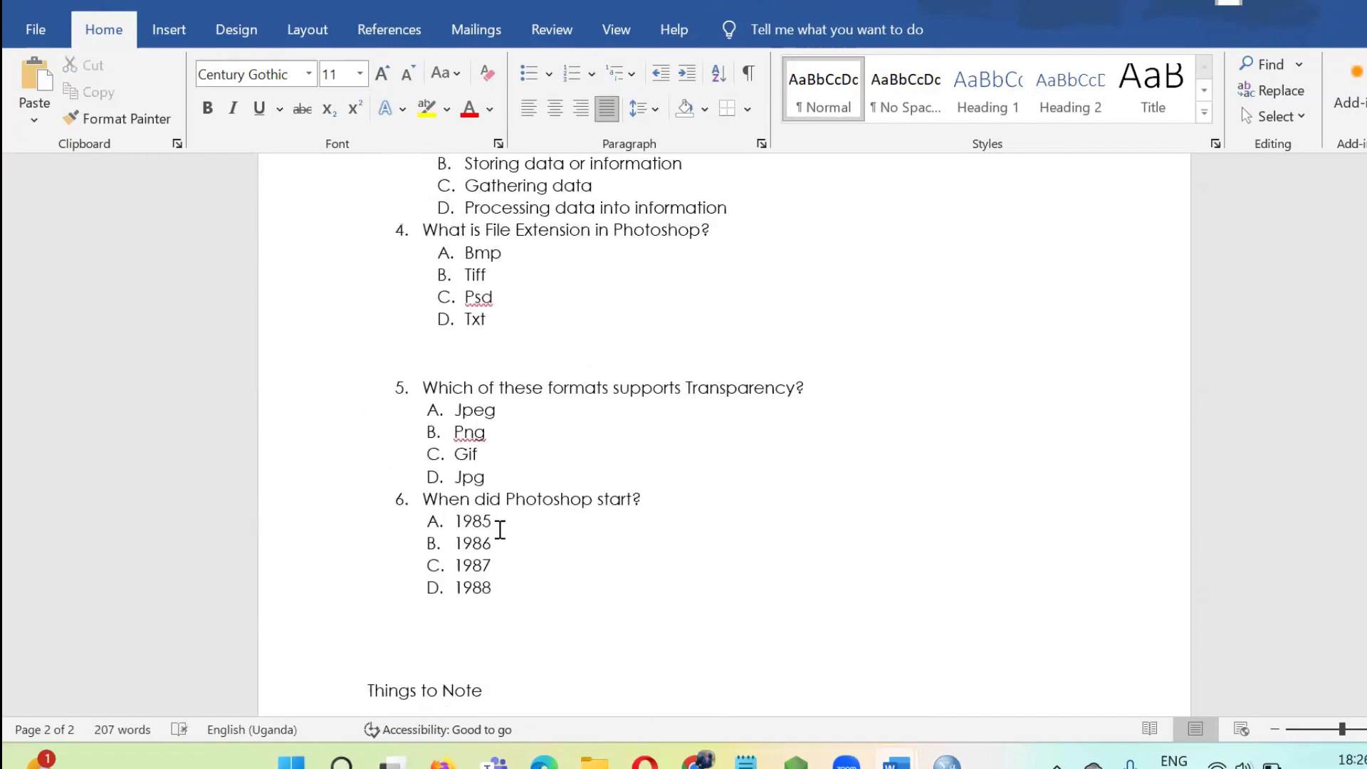
scroll(504, 586, "down", 4)
scroll(446, 375, "up", 15)
left_click_drag(446, 375, 392, 576)
key("Delete")
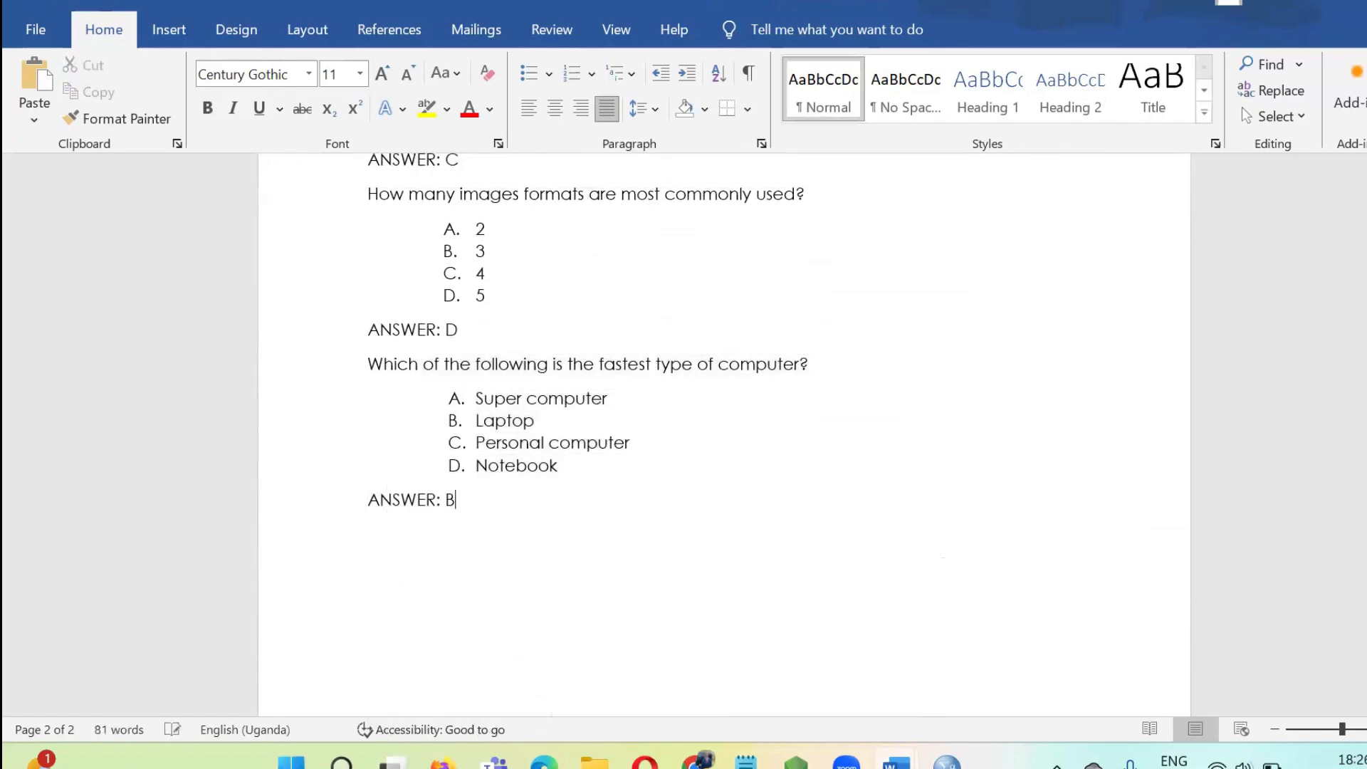
Save the formatted questions as a Plain Text file named Multimedia in the Downloads folder, accepting the text conversion.
scroll(519, 342, "up", 6)
scroll(457, 415, "down", 3)
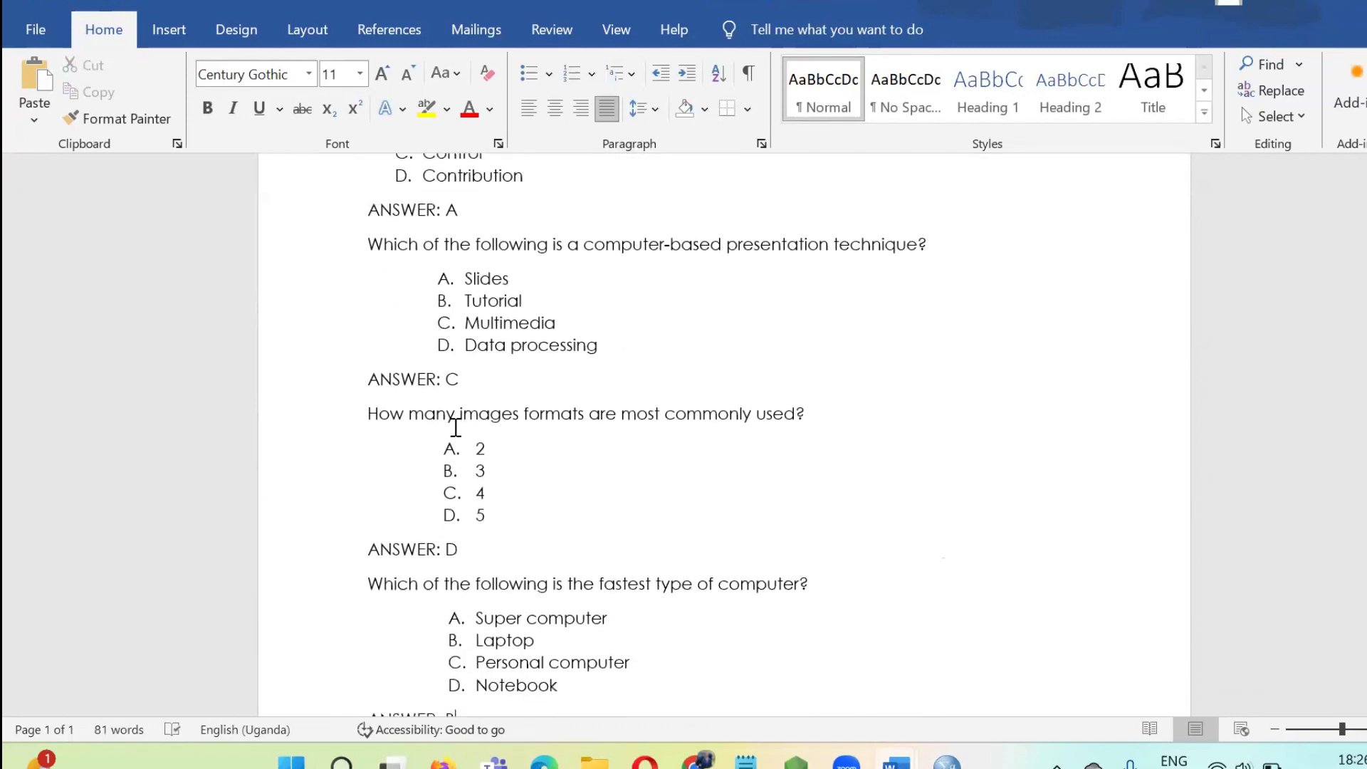
scroll(456, 427, "up", 3)
scroll(455, 427, "up", 1)
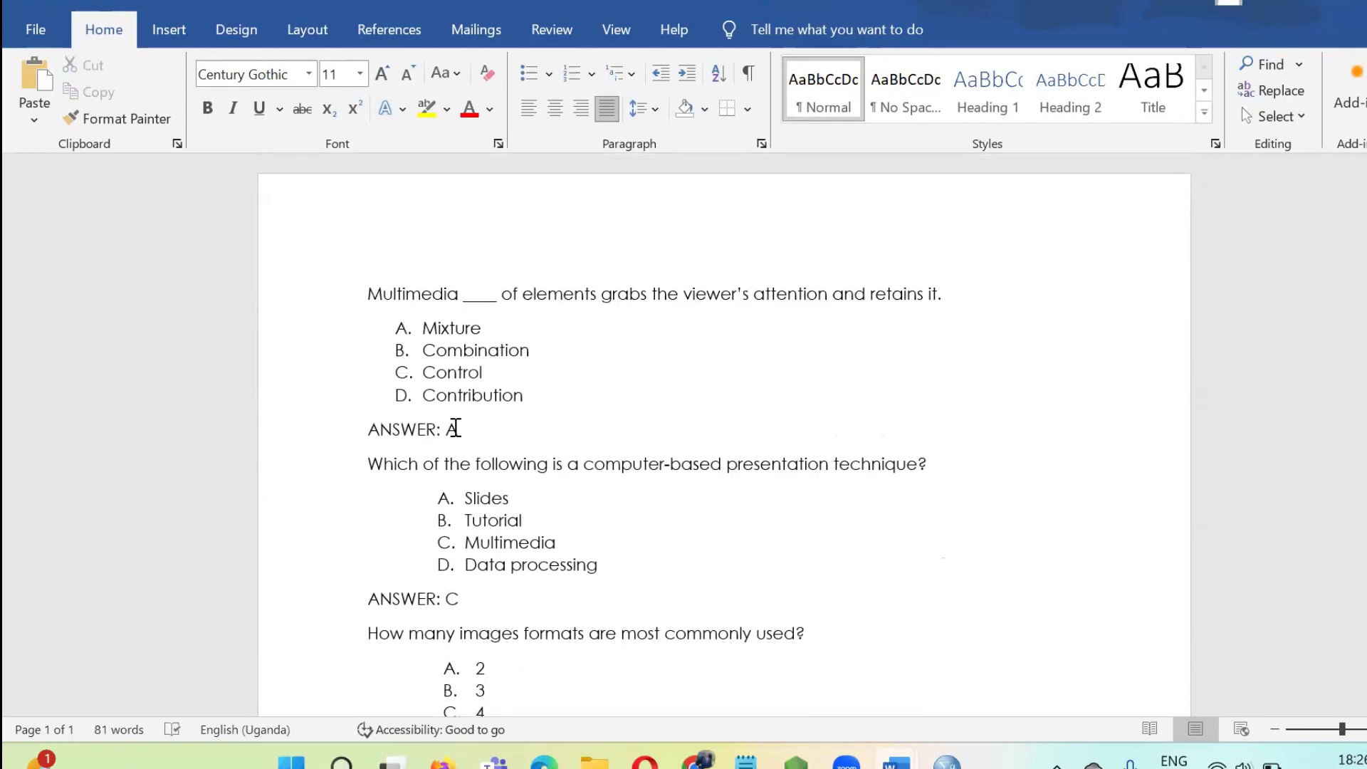
left_click(36, 30)
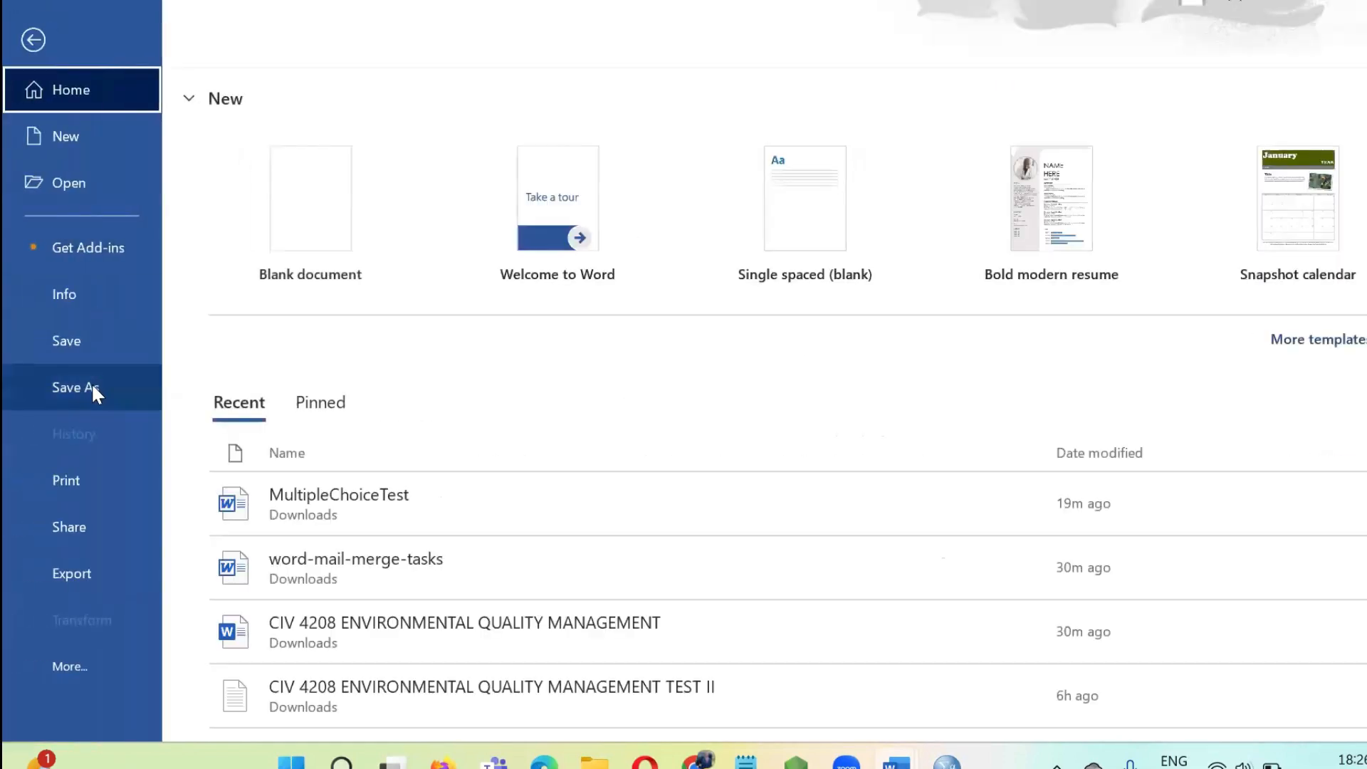
left_click(127, 385)
left_click(404, 397)
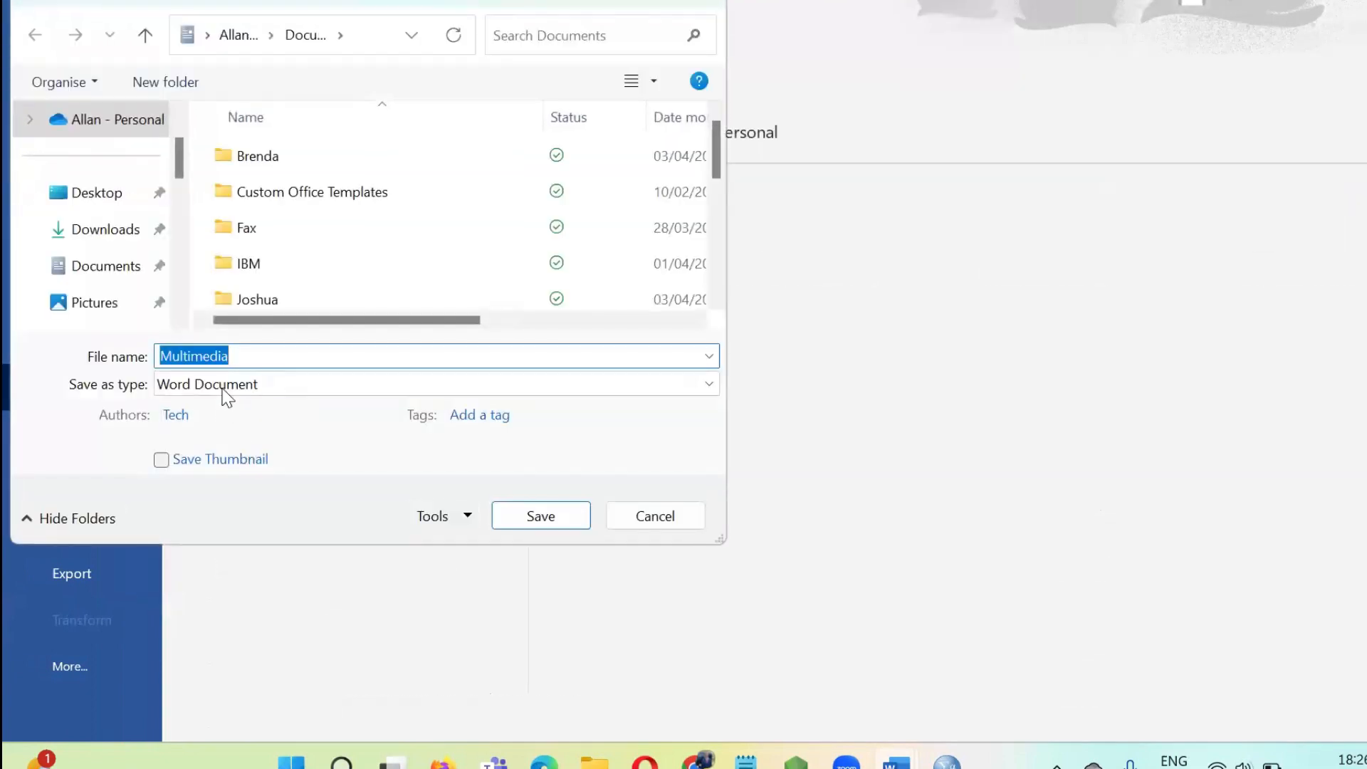
left_click(226, 394)
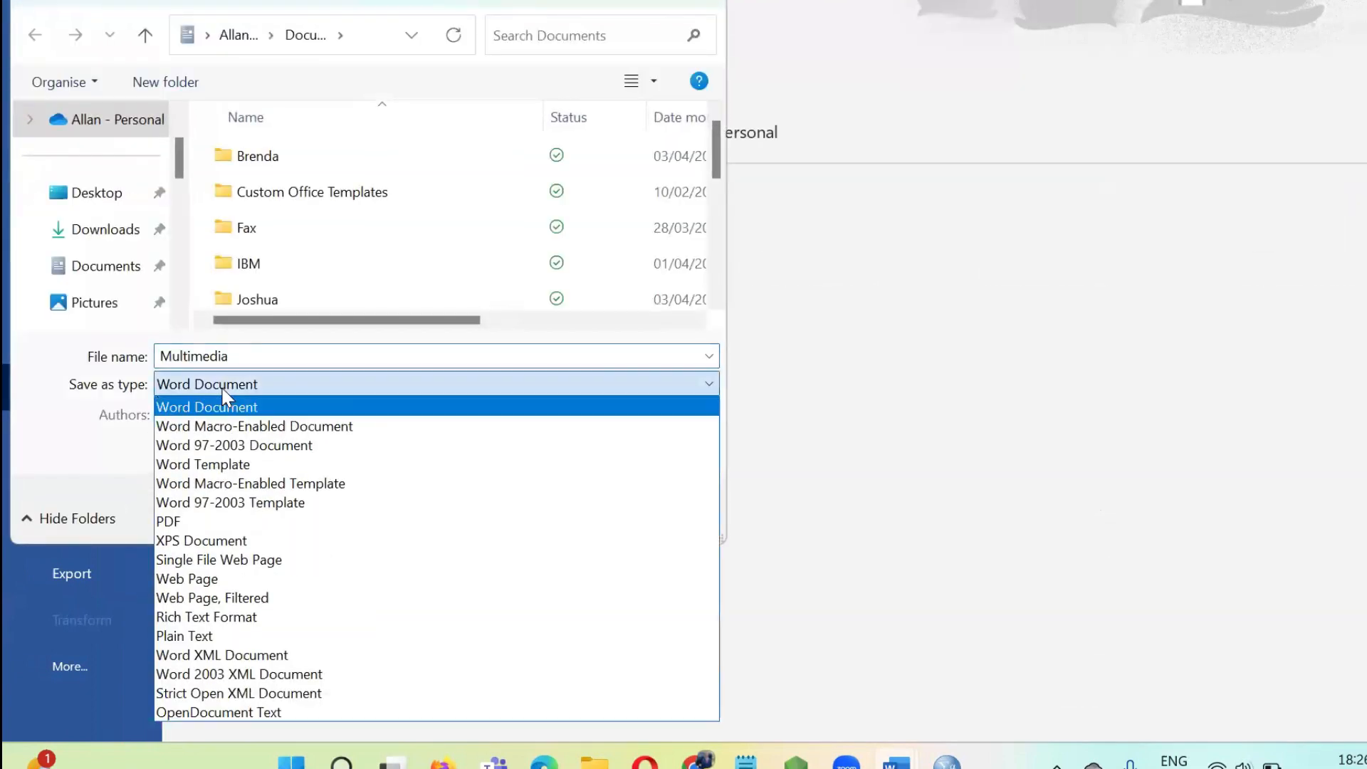
left_click(200, 640)
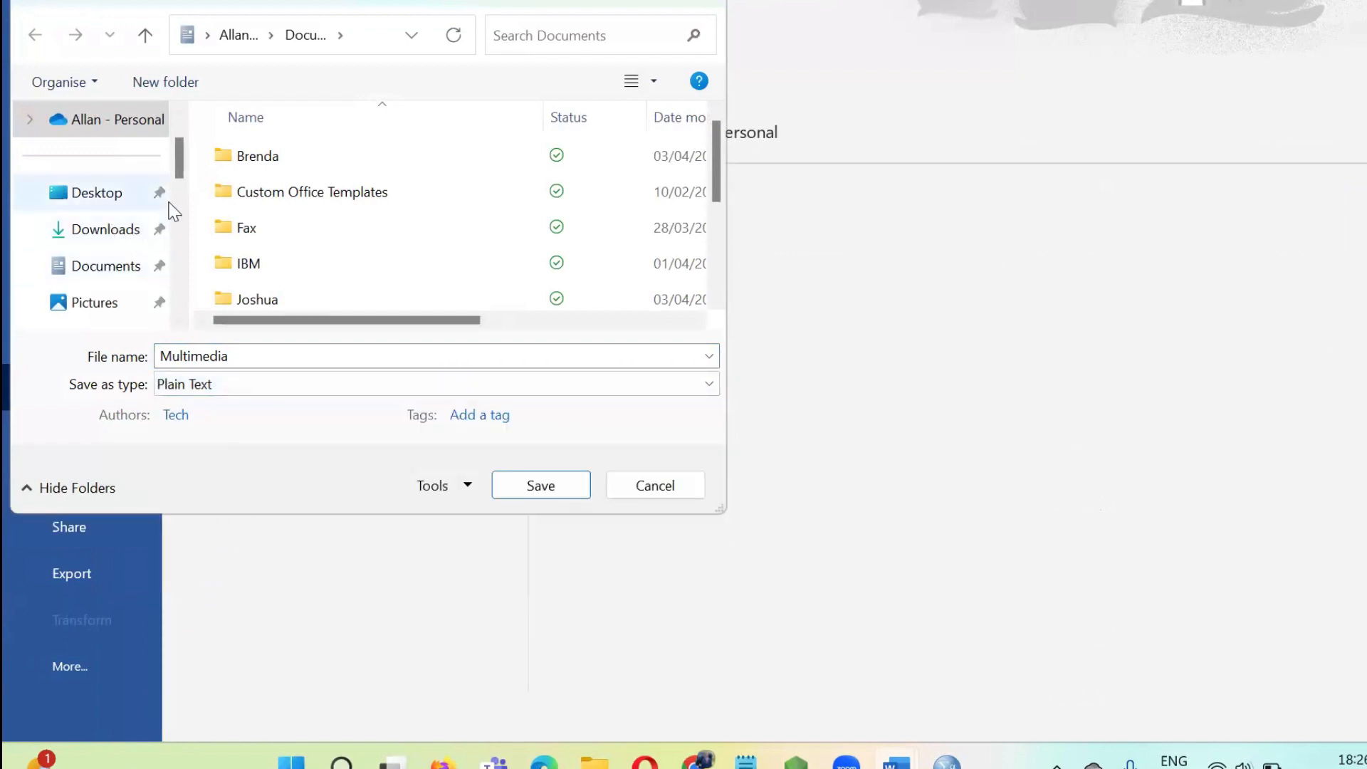
left_click(117, 237)
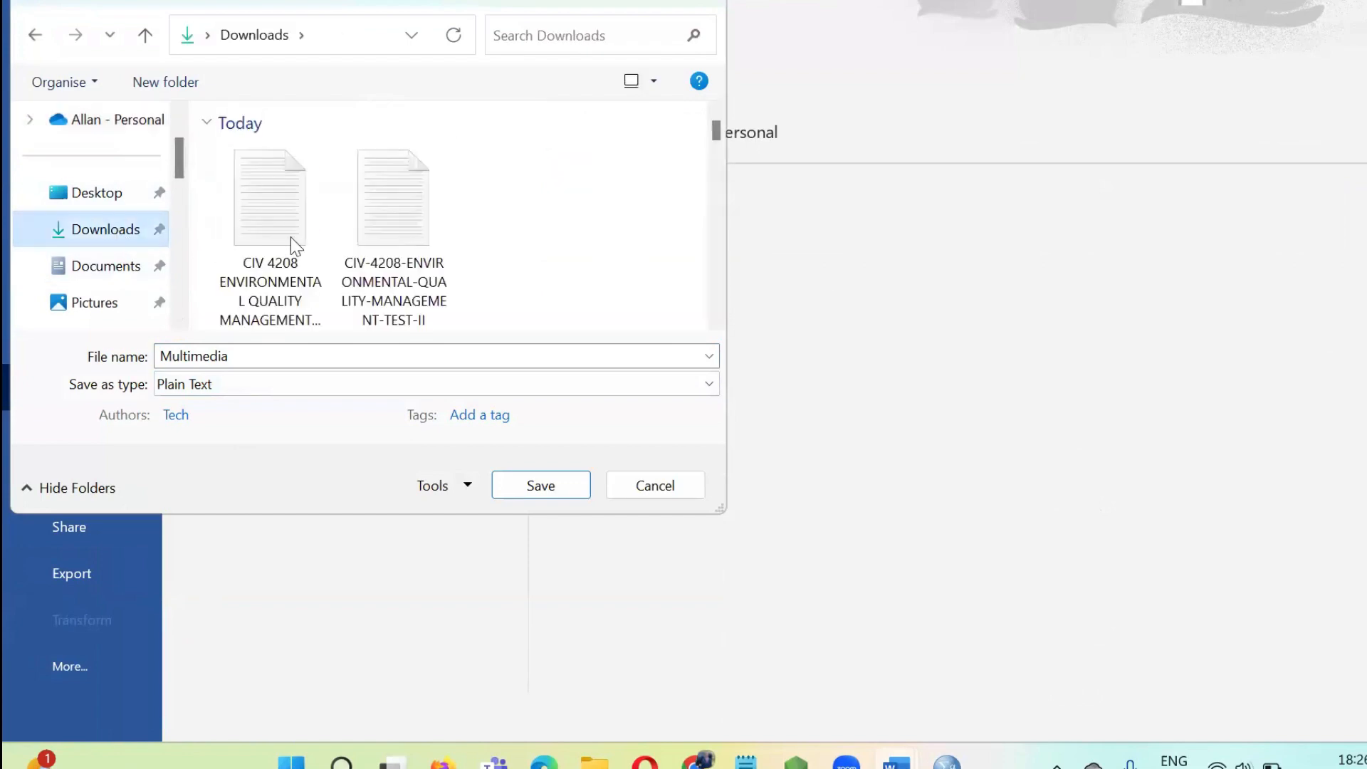
left_click(532, 485)
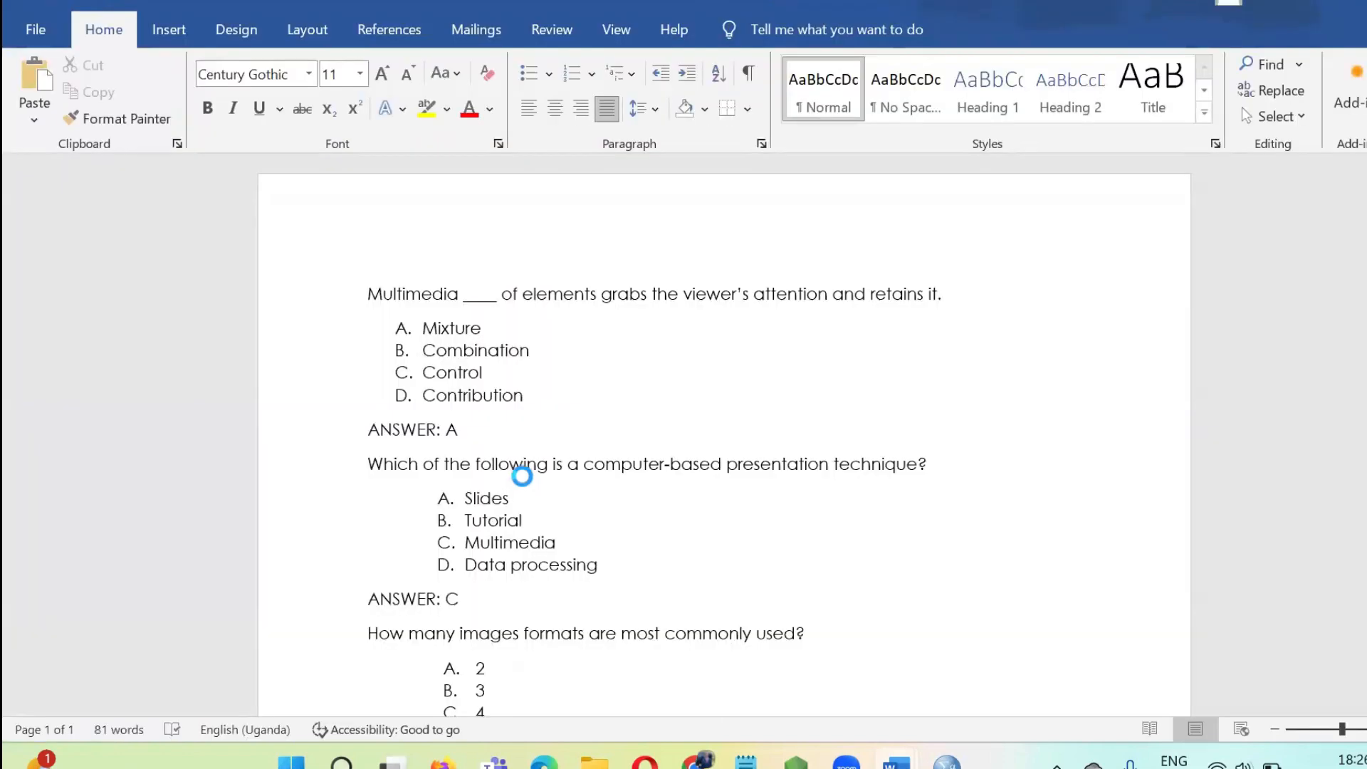
left_click(894, 503)
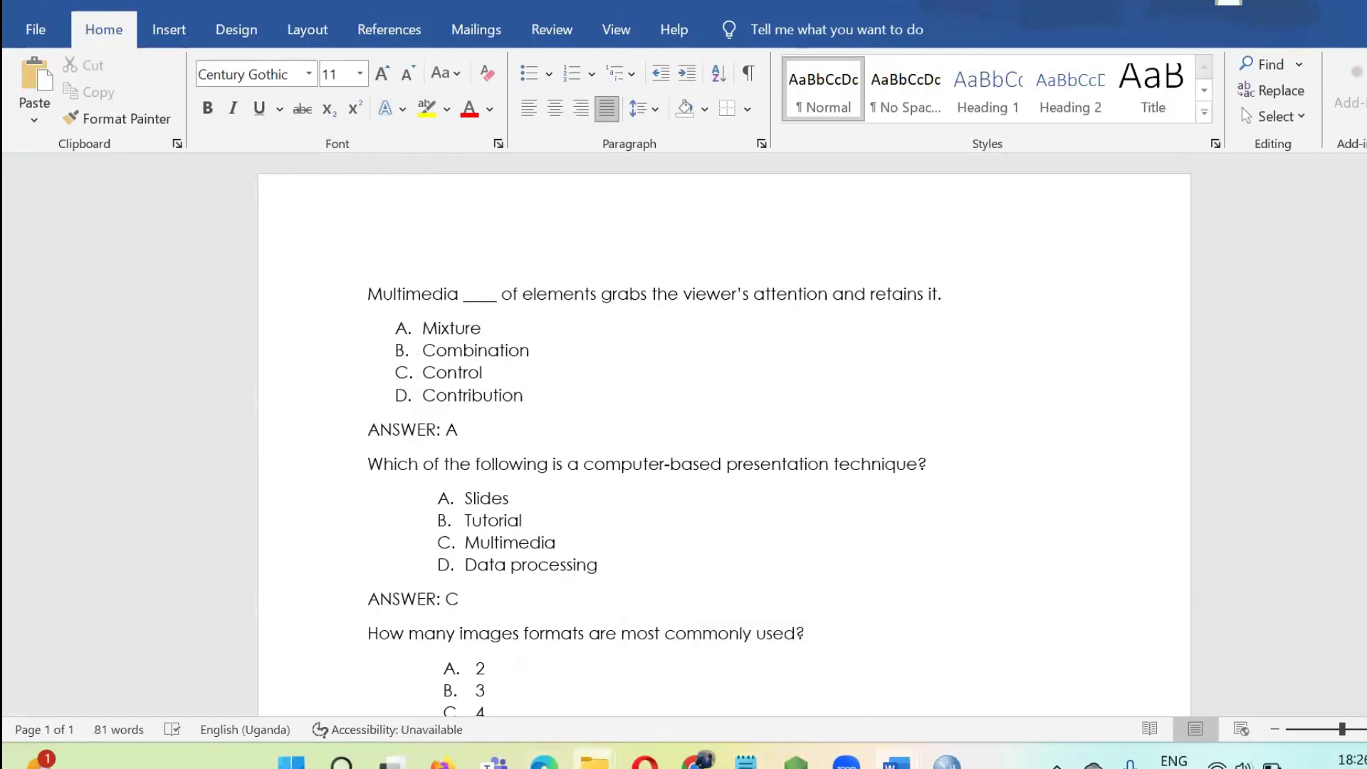
Open the saved Multimedia text file from Downloads, check its questions and ANSWER lines, and return to the eLearning 1 quiz in the browser.
left_click(498, 695)
left_click(114, 269)
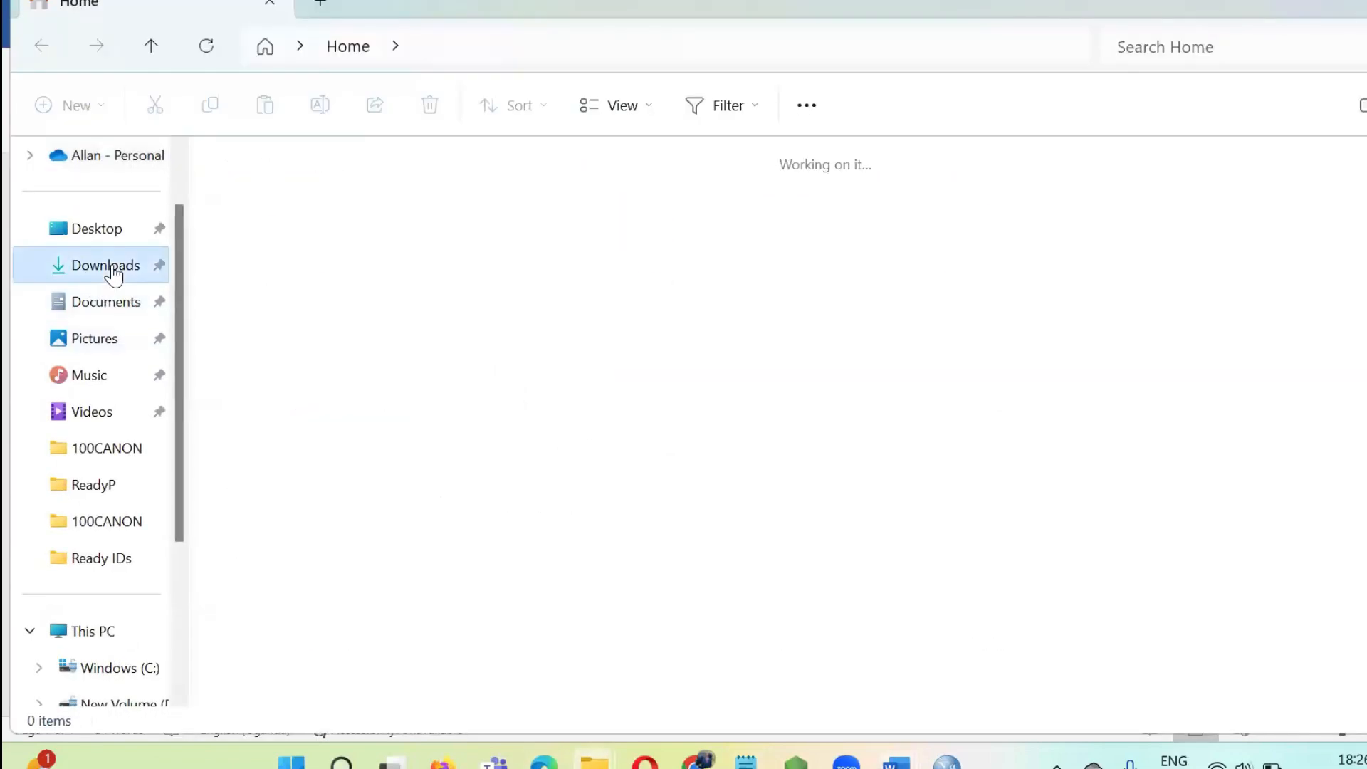
double_click(267, 249)
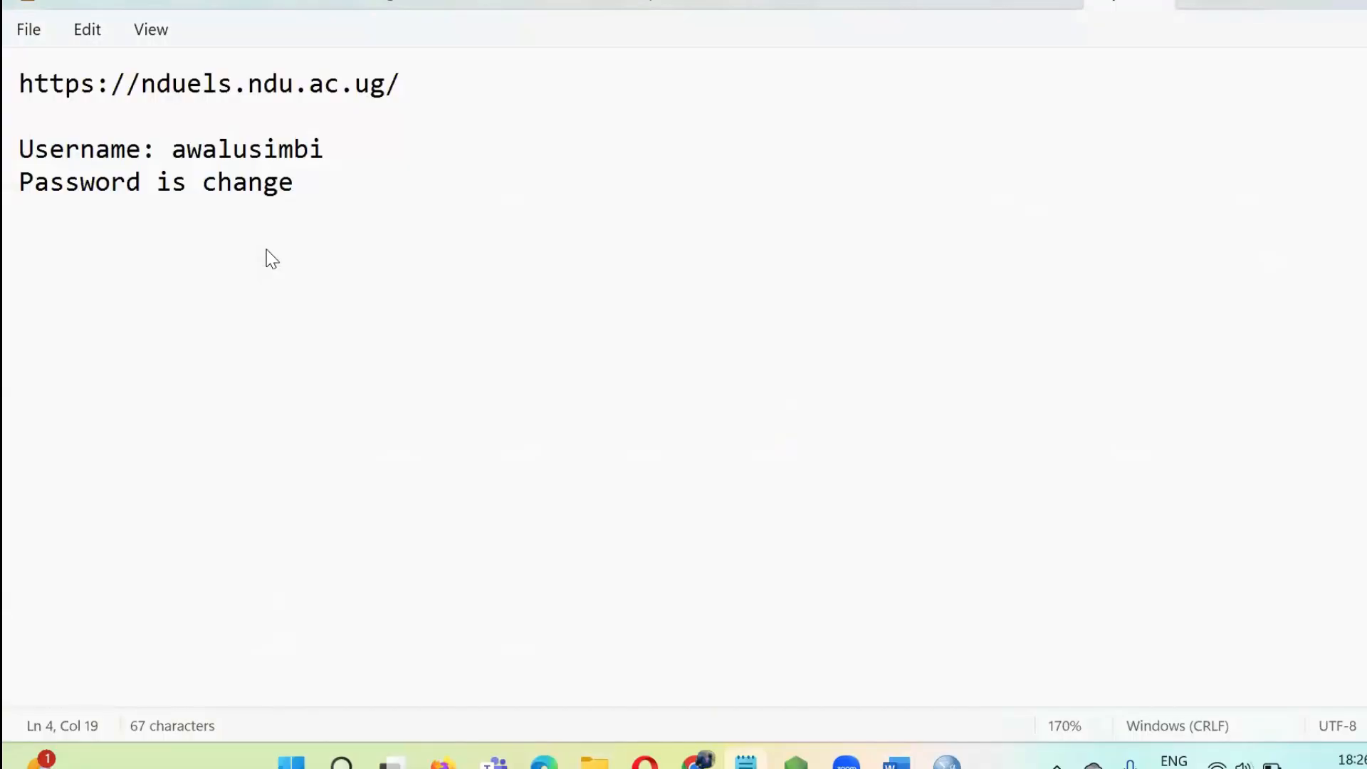
scroll(236, 258, "down", 1)
scroll(236, 258, "down", 1)
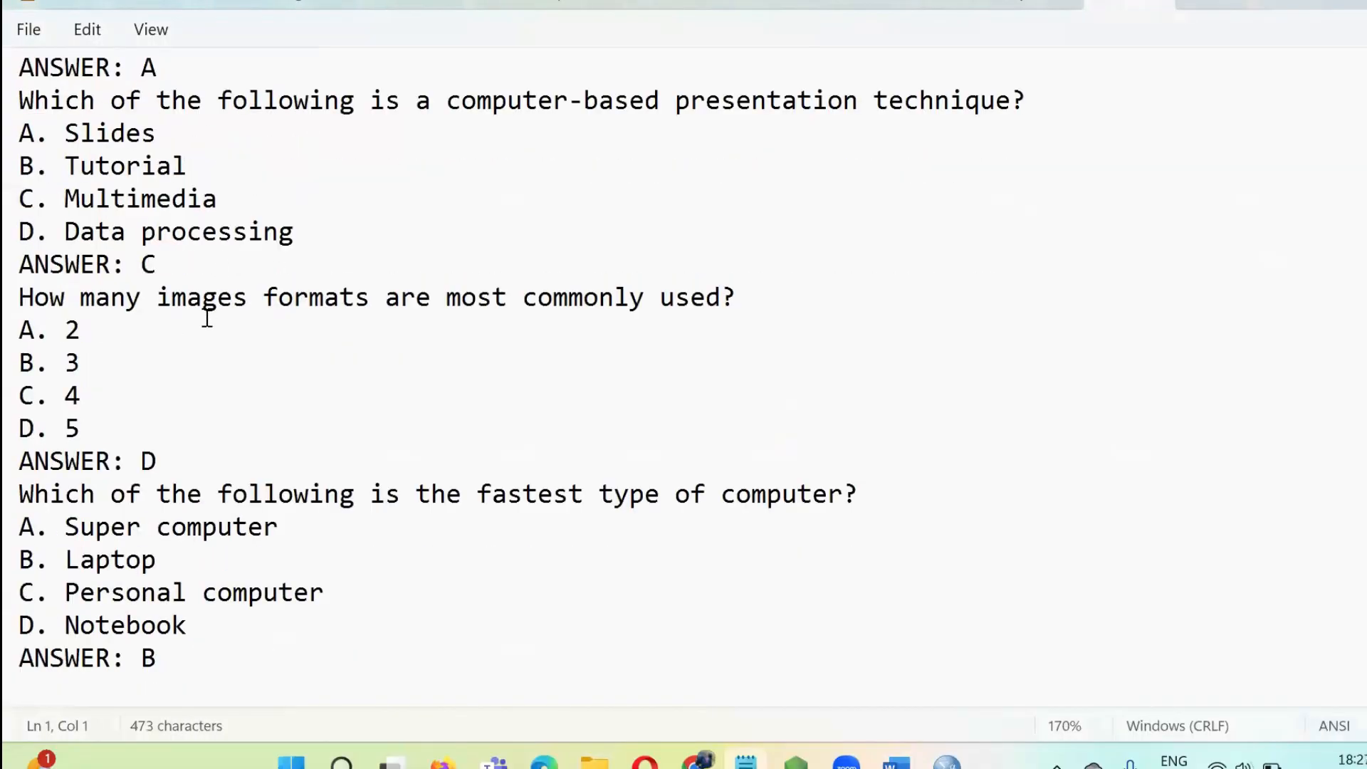
scroll(206, 317, "up", 2)
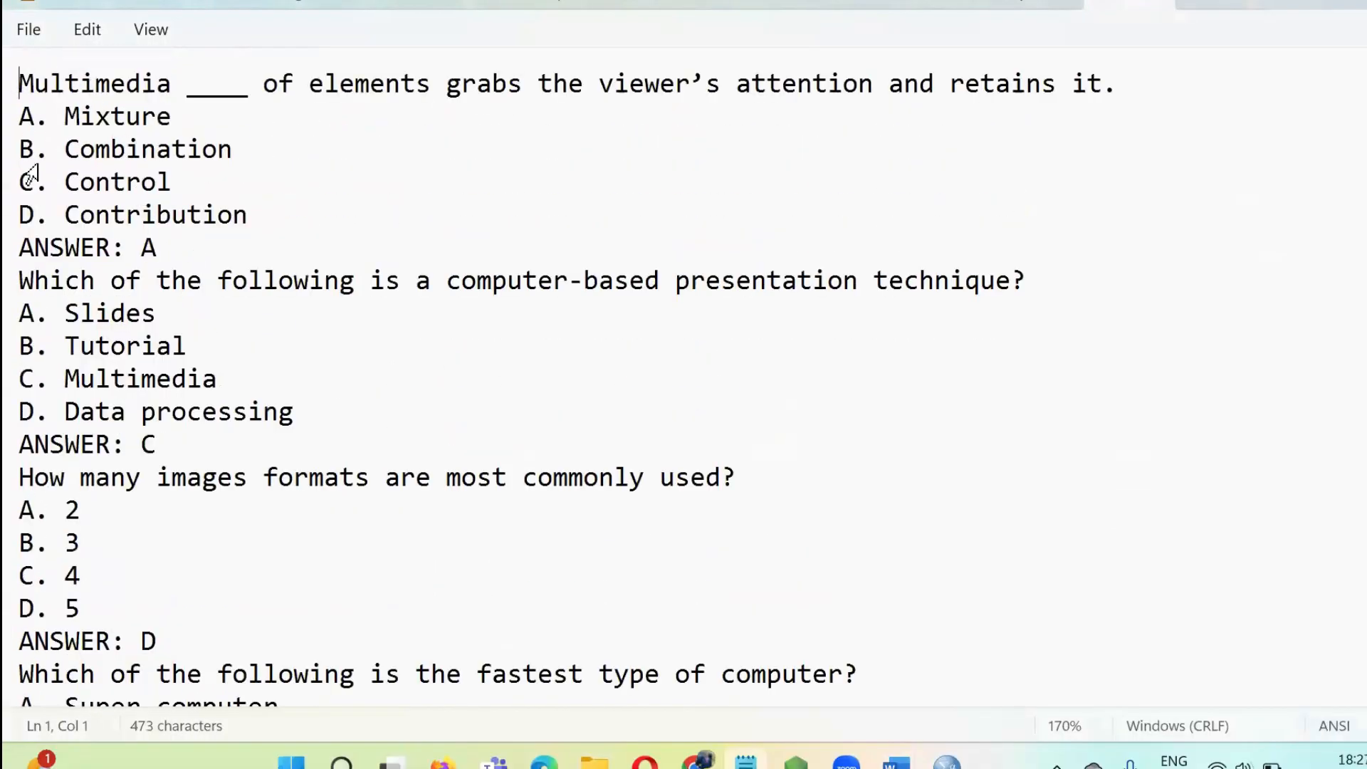
left_click(1330, 7)
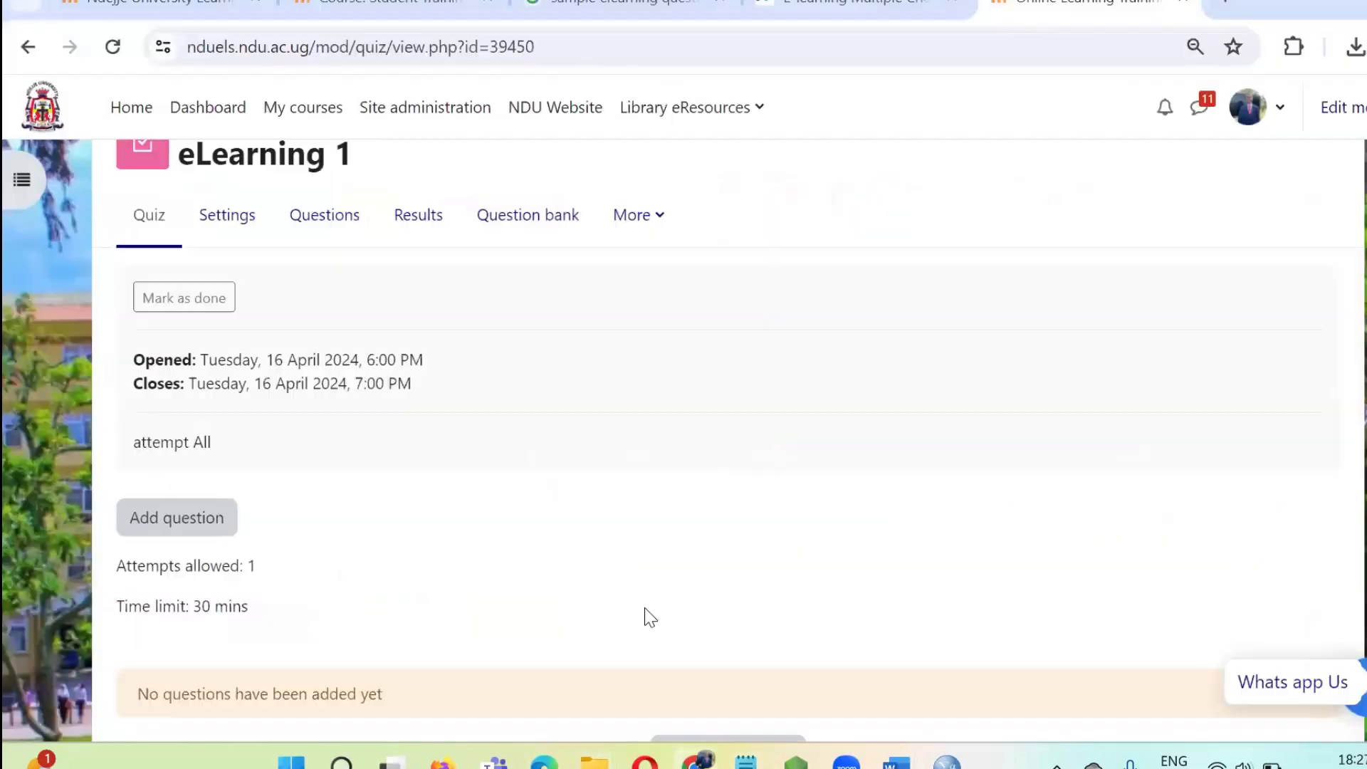
Open the question categories in the eLearning 1 quiz's question bank.
scroll(352, 420, "down", 3)
scroll(351, 420, "up", 4)
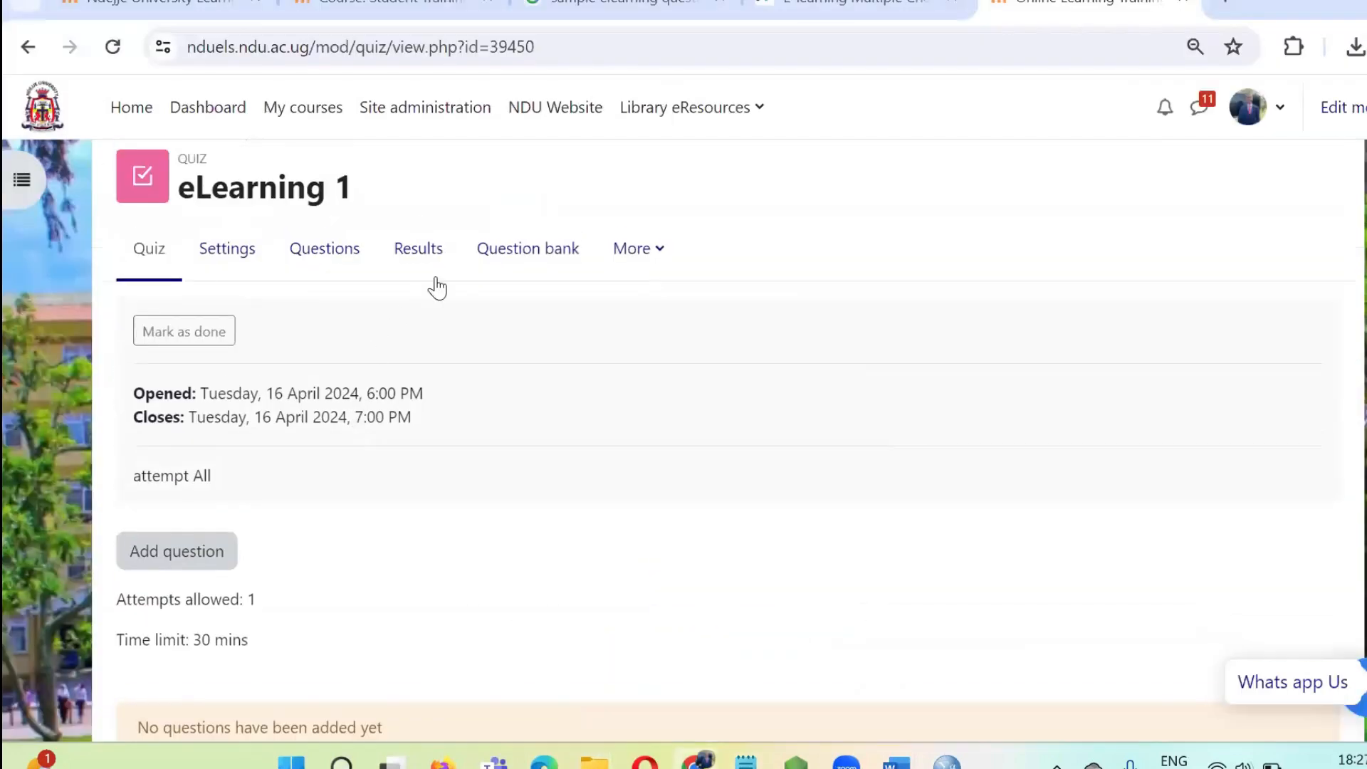
left_click(507, 268)
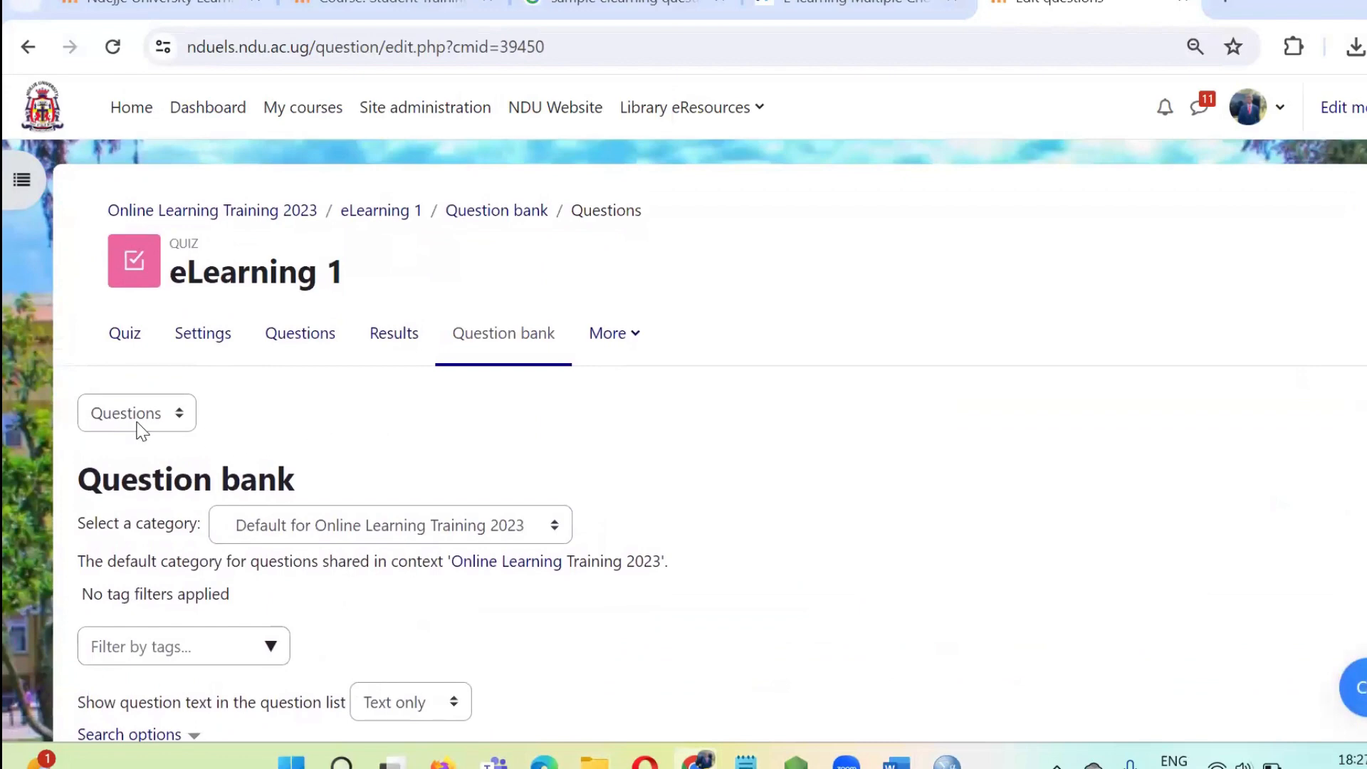
left_click(137, 426)
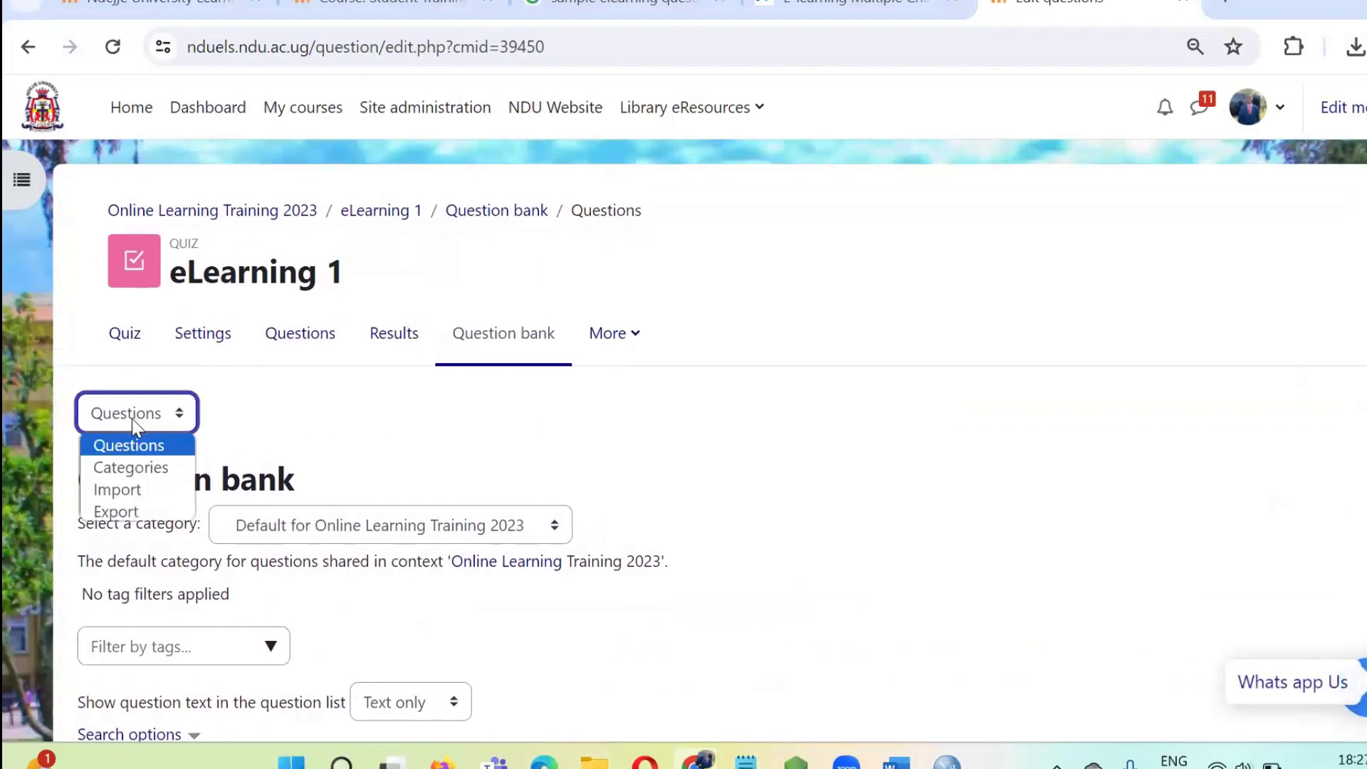
left_click(131, 467)
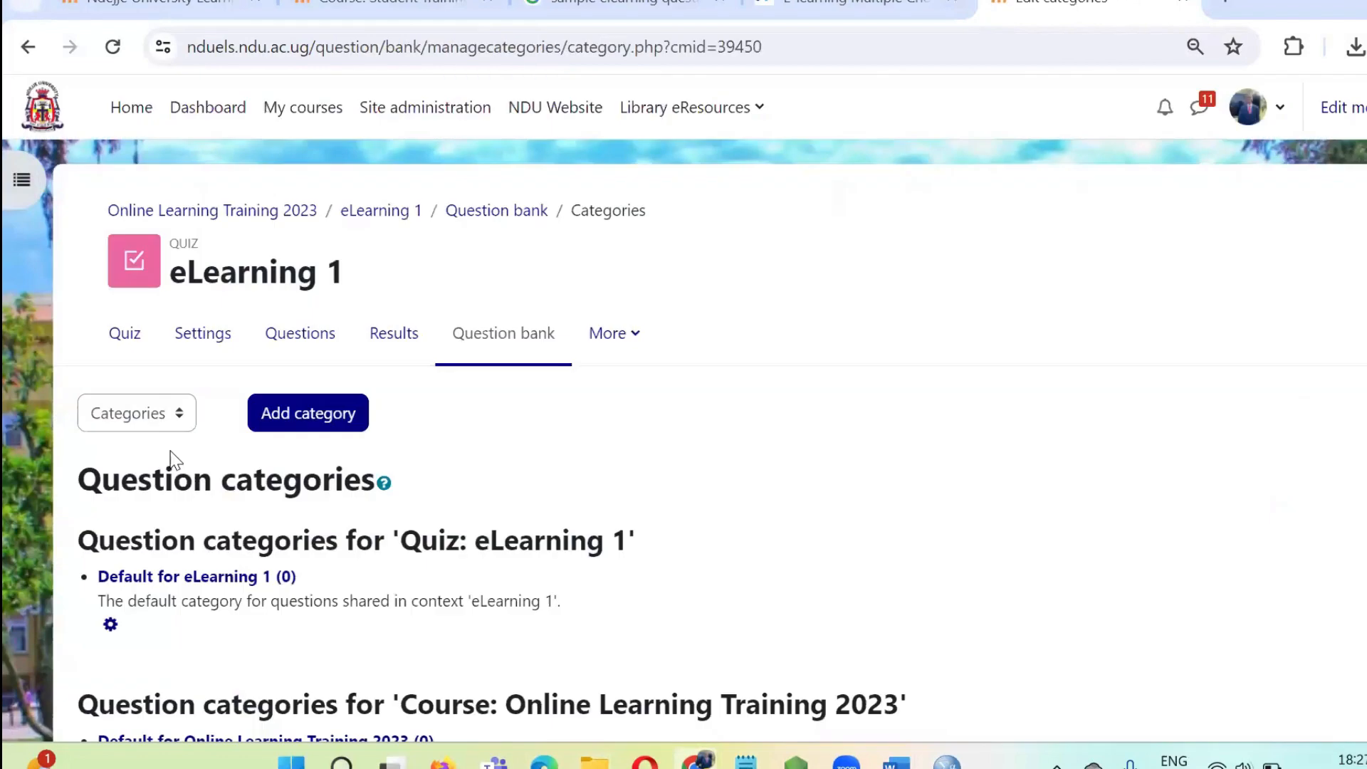
Add a question category named "Question Back 1" under Default for Online Learning Training 2023.
left_click(294, 420)
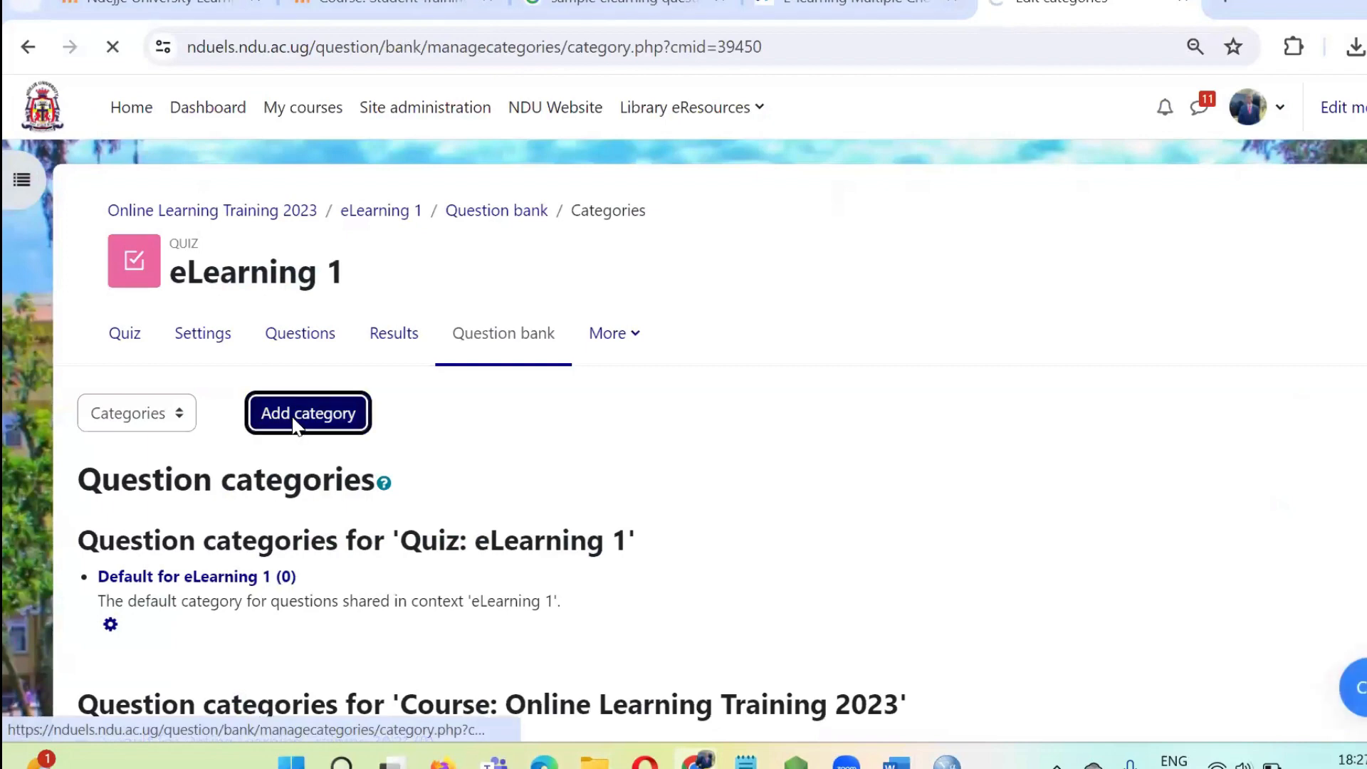
scroll(489, 568, "down", 3)
left_click(466, 350)
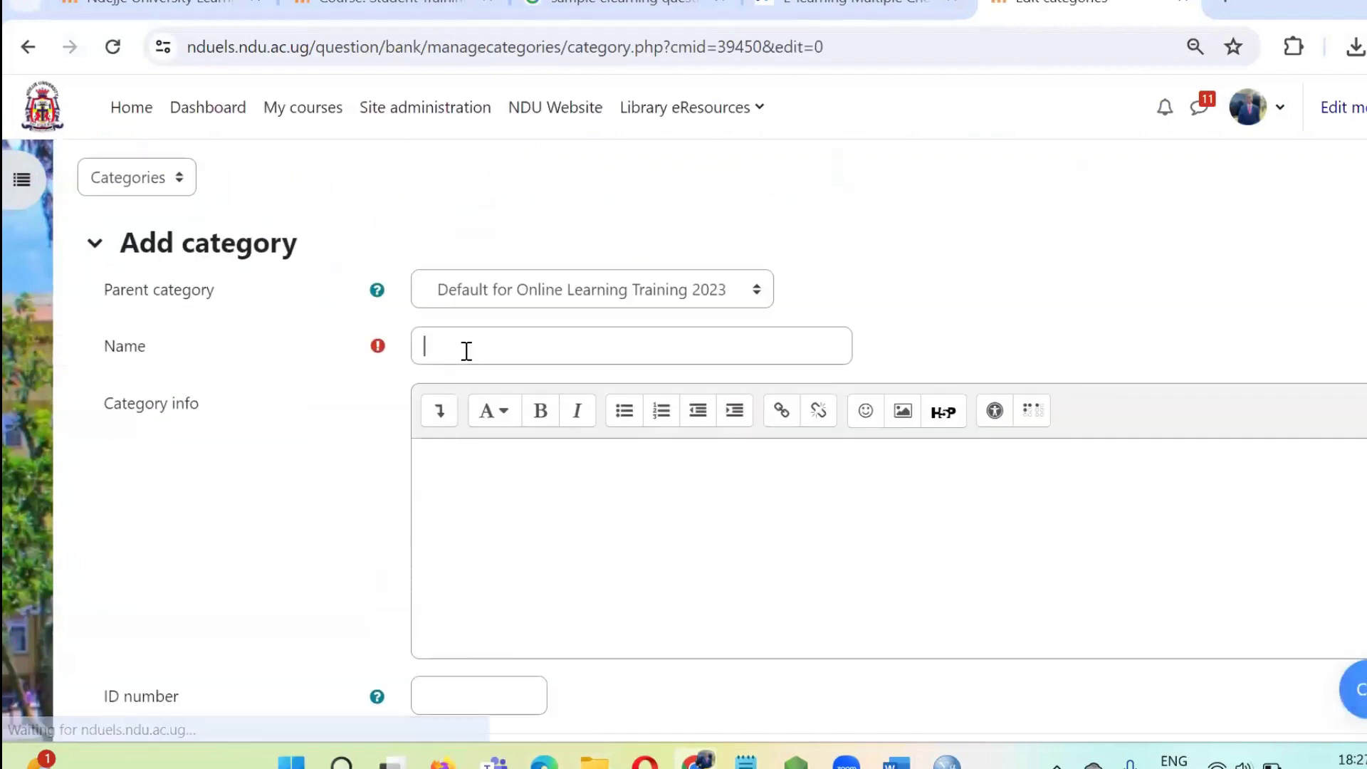
type("mU")
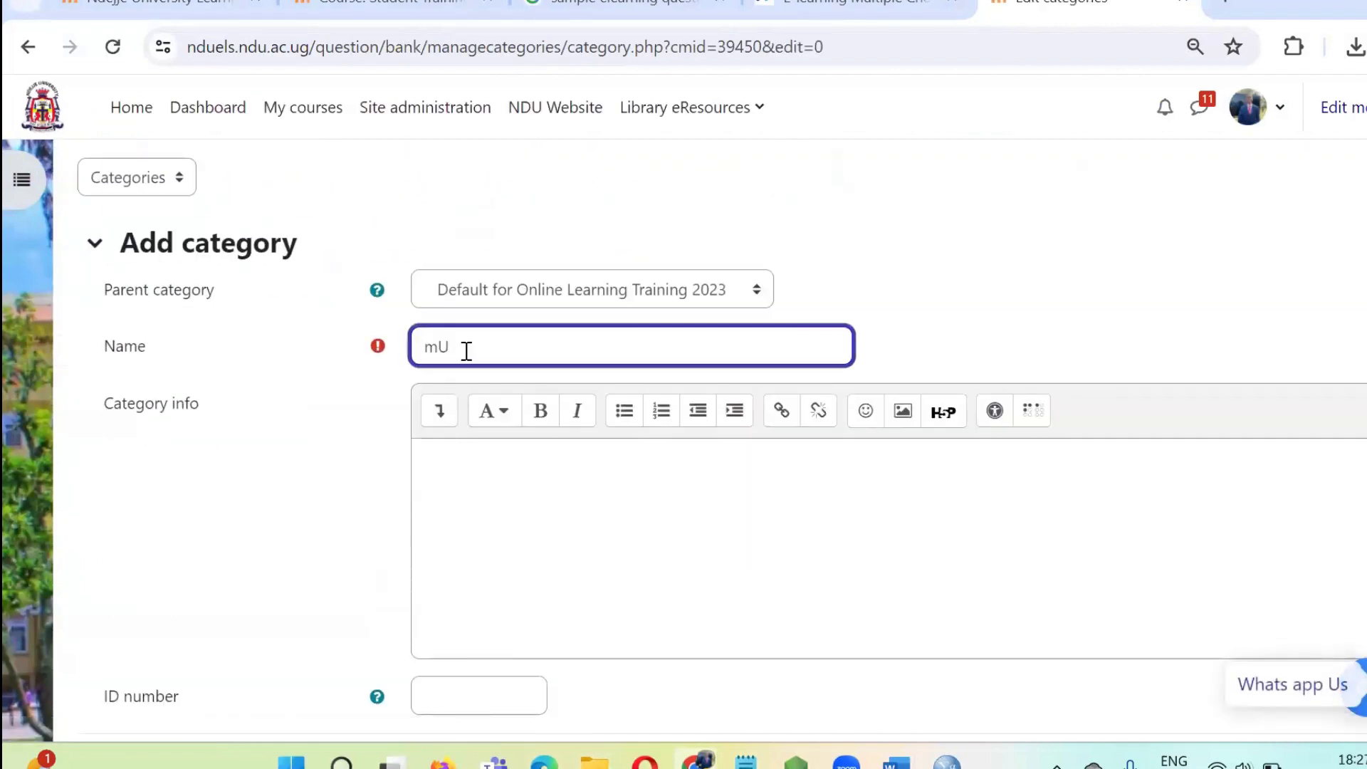
key("BackSpace")
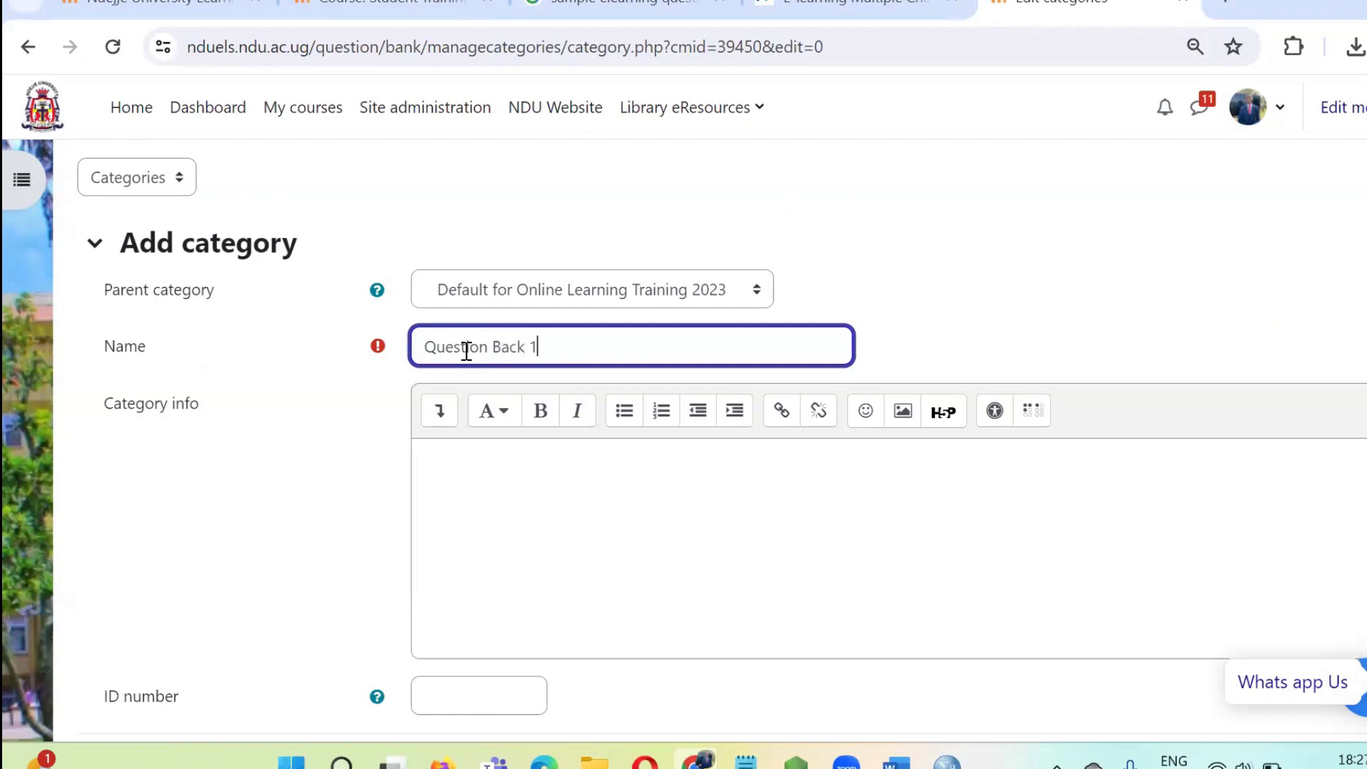
scroll(470, 427, "down", 3)
left_click(470, 535)
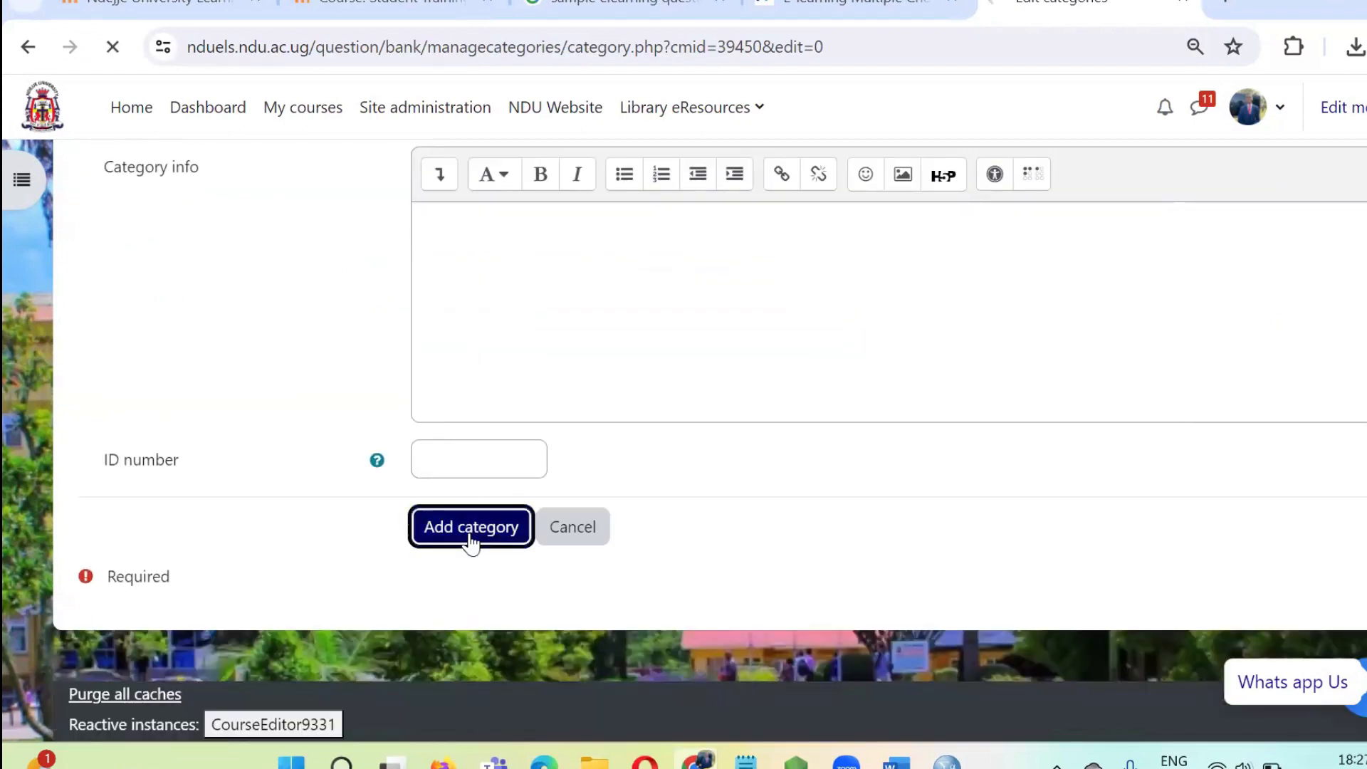
scroll(441, 498, "down", 4)
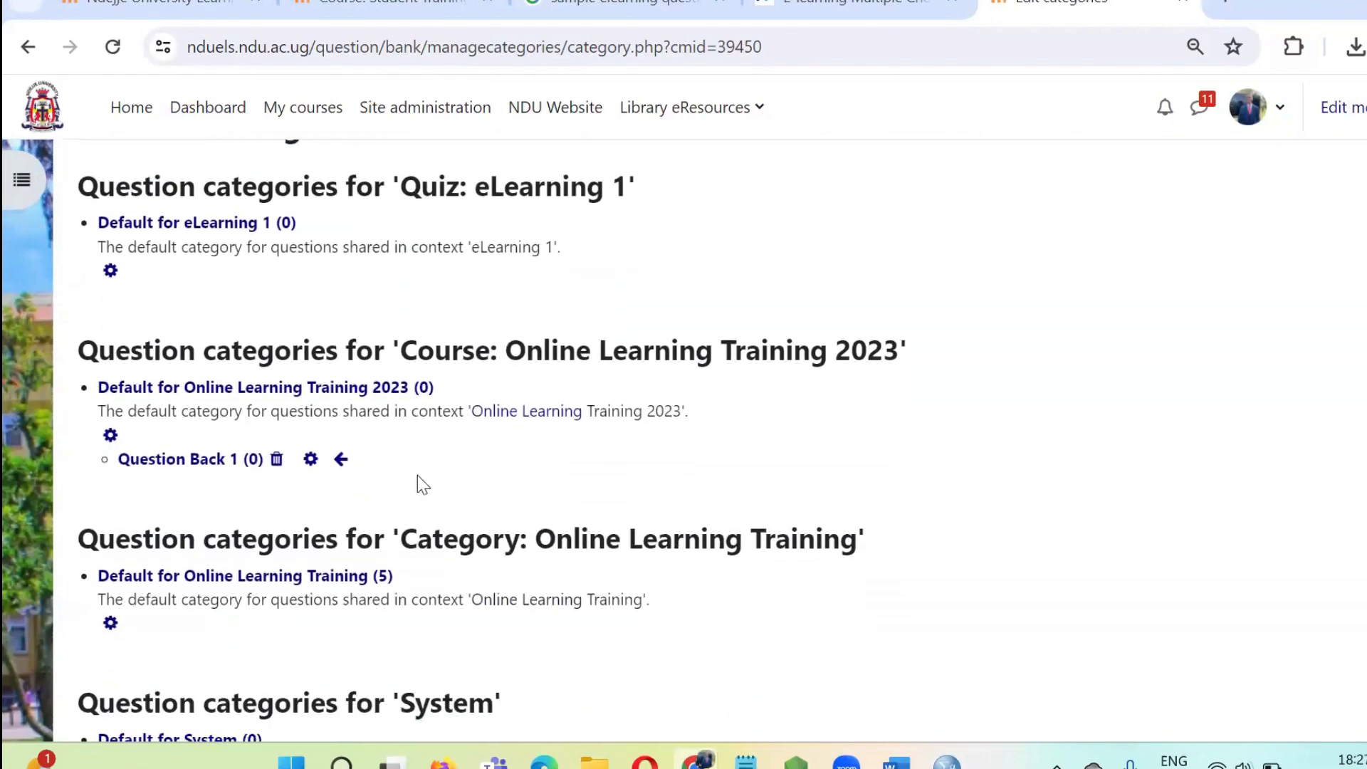
Switch the question bank to importing questions and select Aiken format as the file format.
scroll(419, 477, "up", 4)
left_click(138, 299)
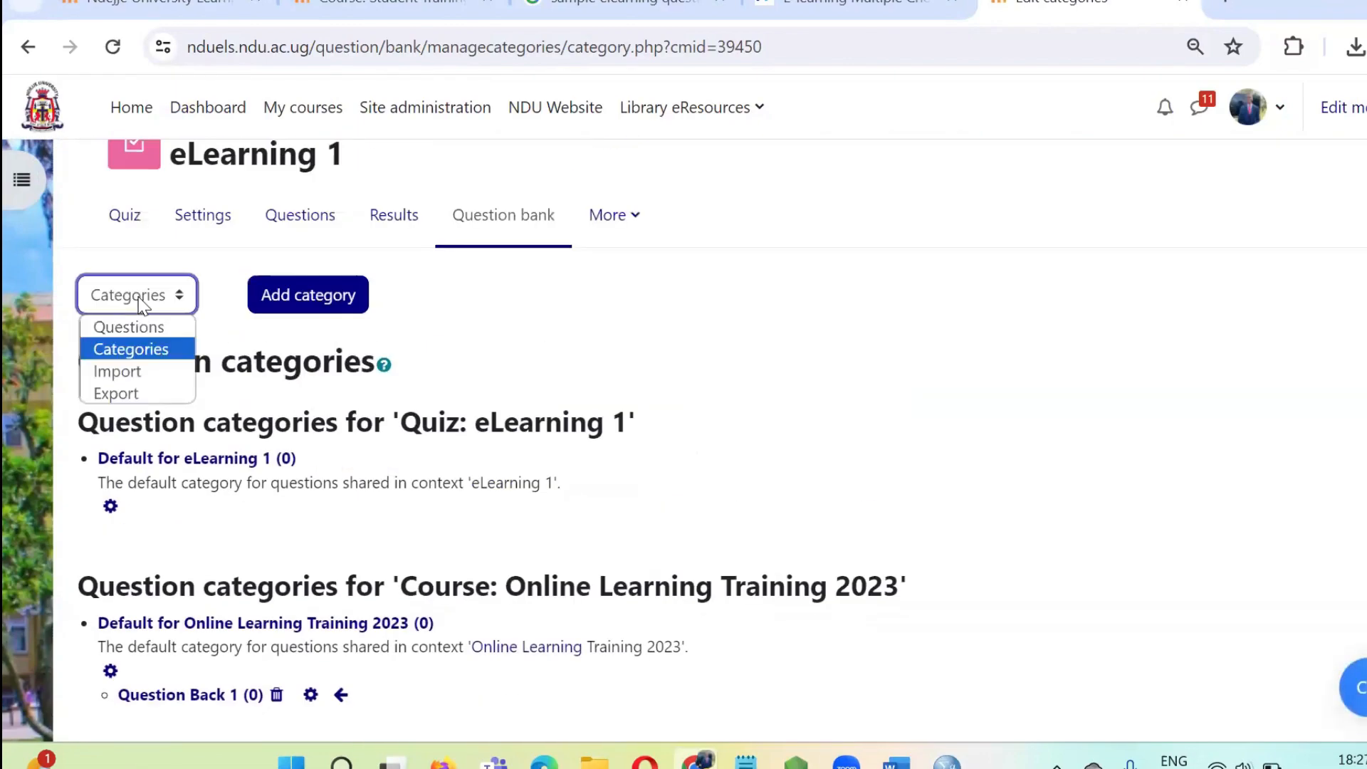
left_click(138, 372)
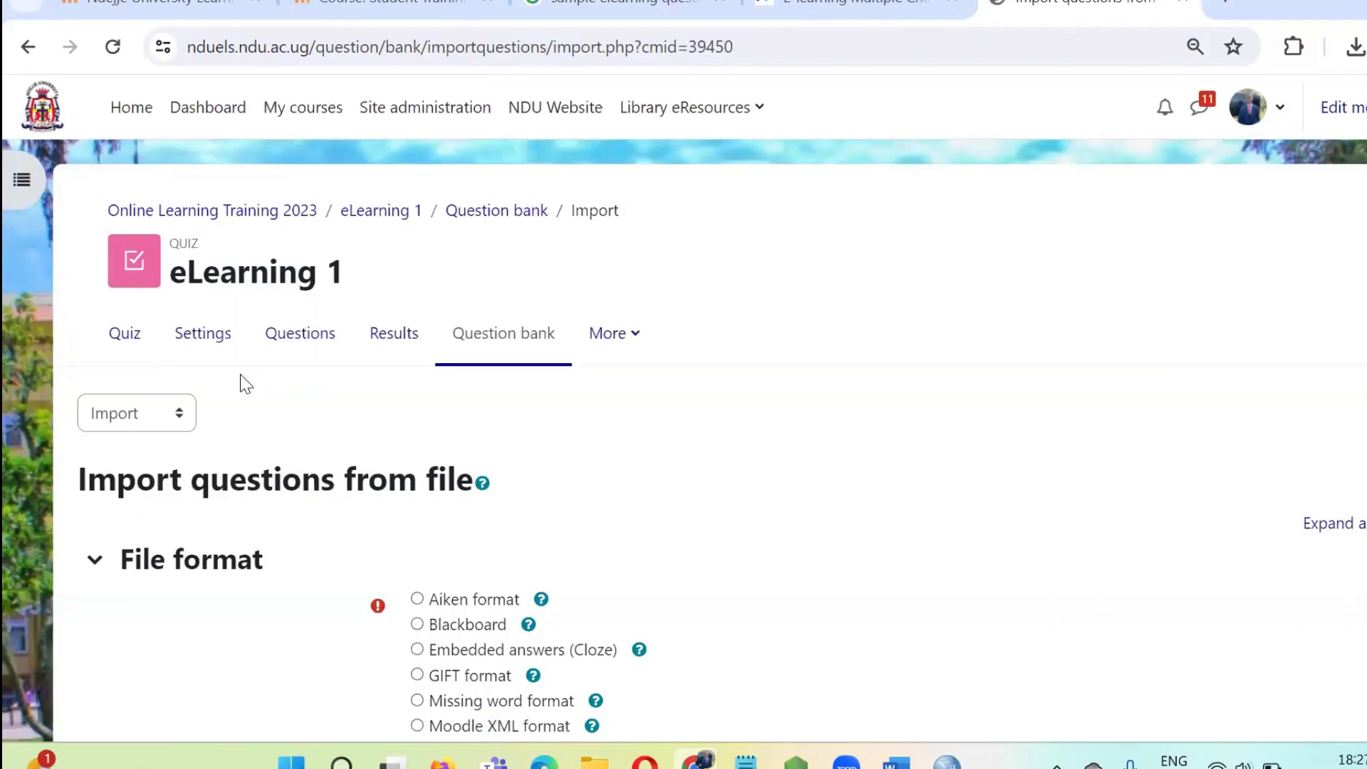
scroll(299, 398, "down", 3)
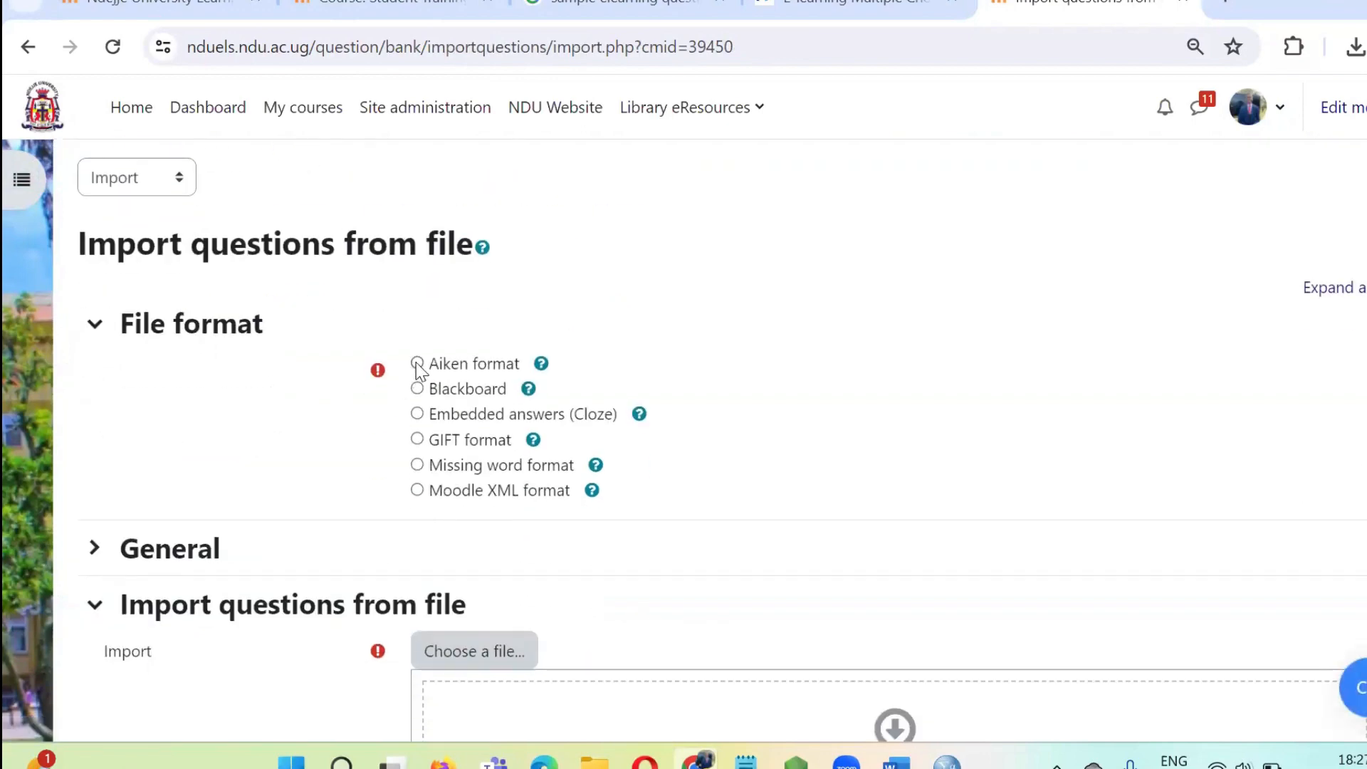
left_click(417, 364)
Set the import category to Question Back 1 and Stop on error to No in the general import settings.
left_click(94, 548)
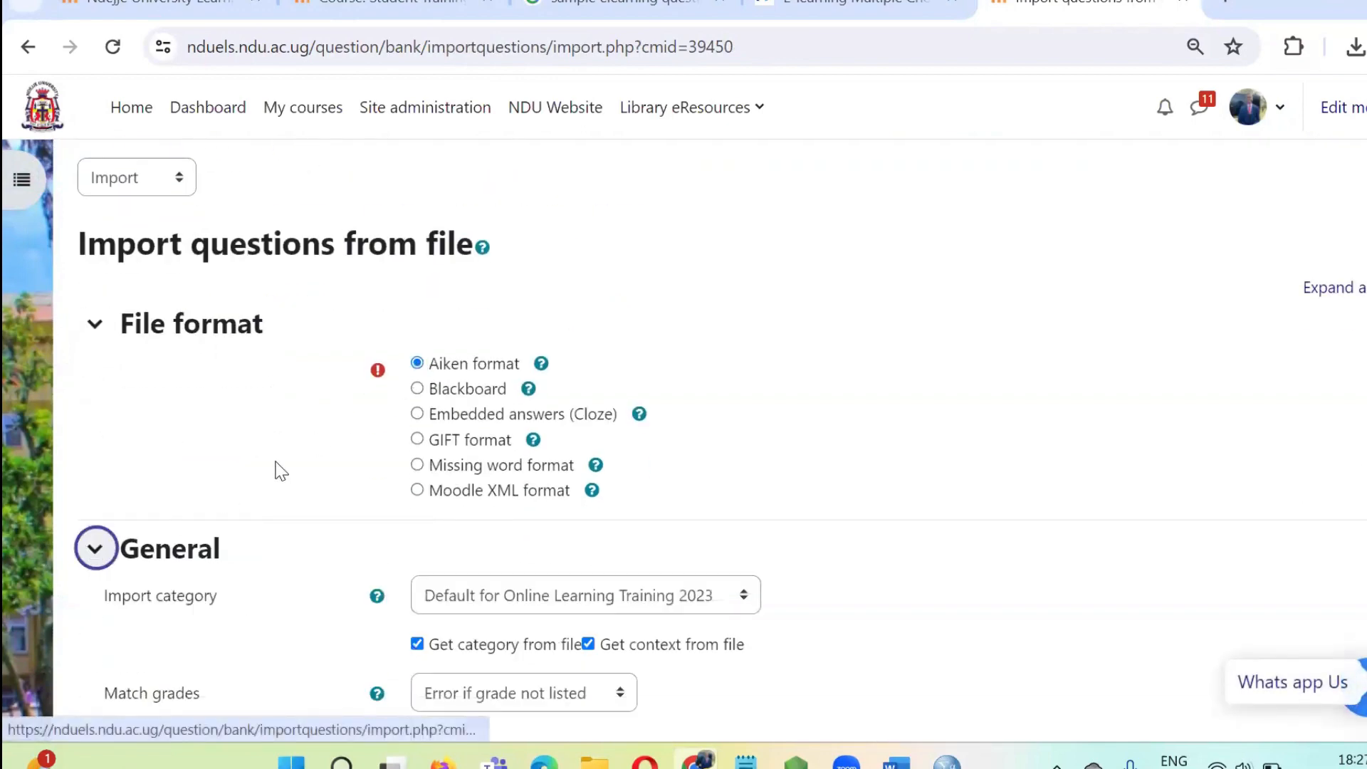
scroll(280, 463, "down", 3)
scroll(280, 462, "down", 2)
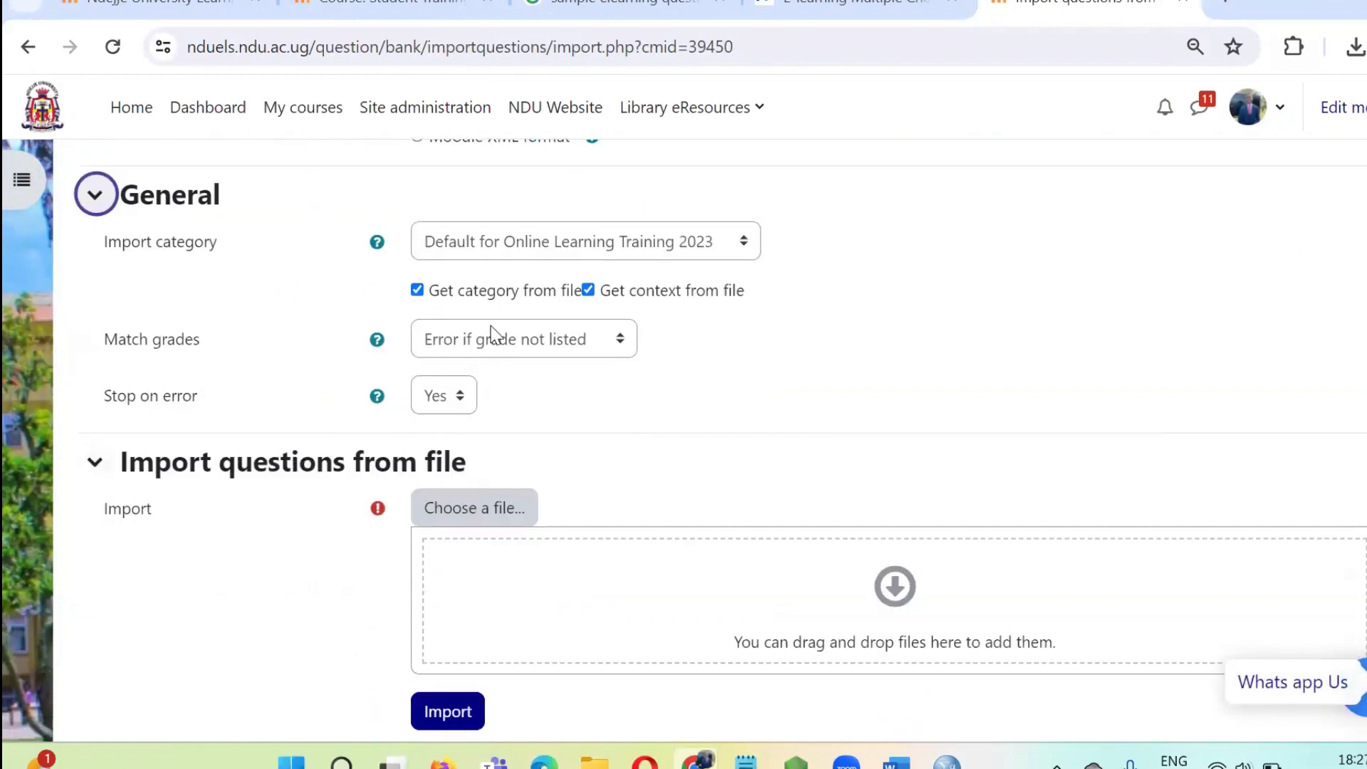
left_click(565, 252)
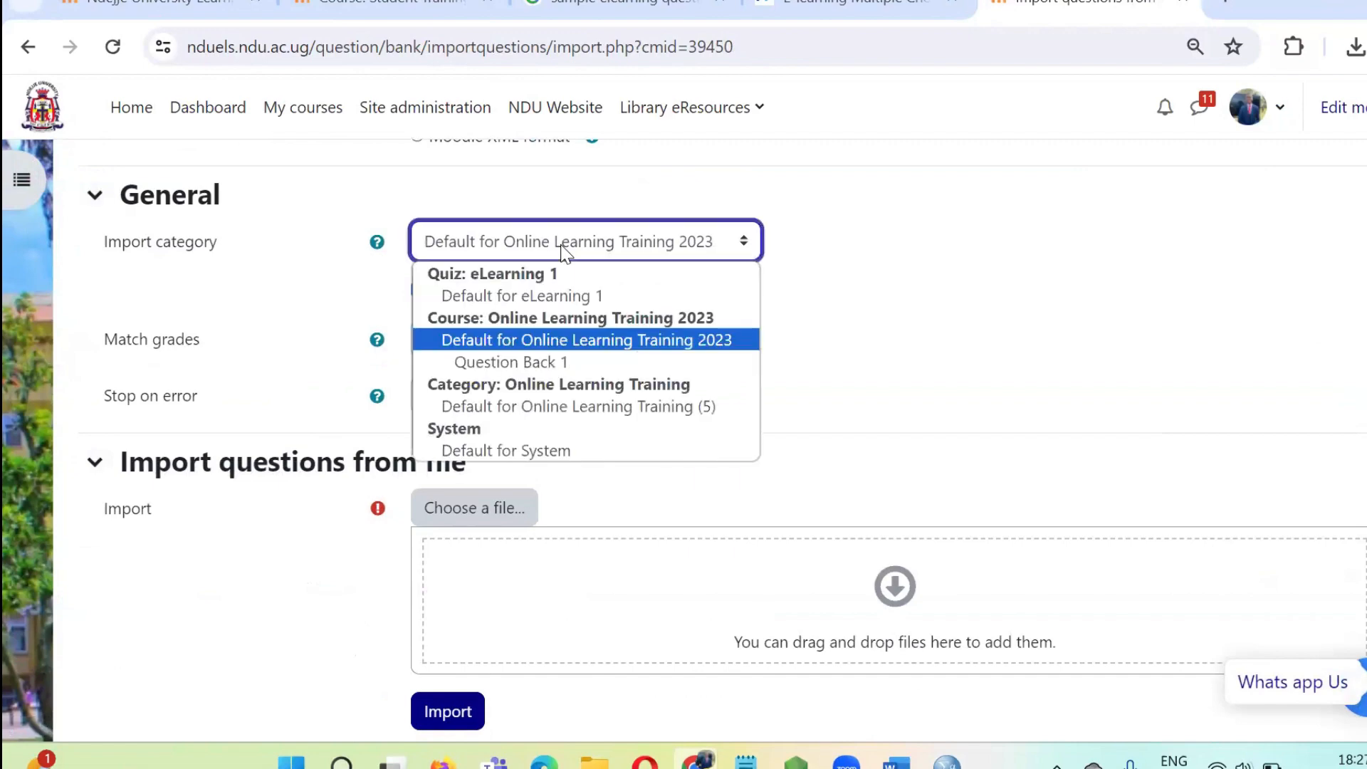
left_click(560, 363)
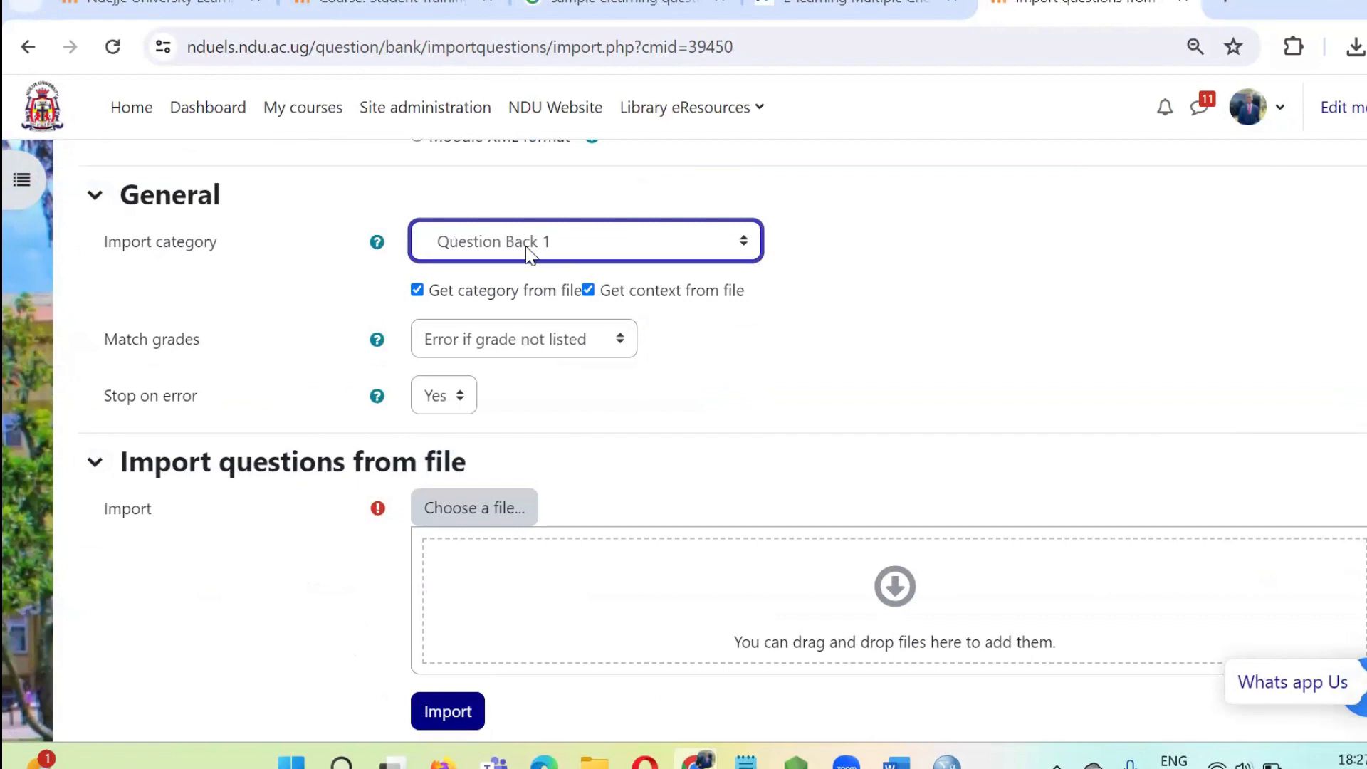
left_click(445, 399)
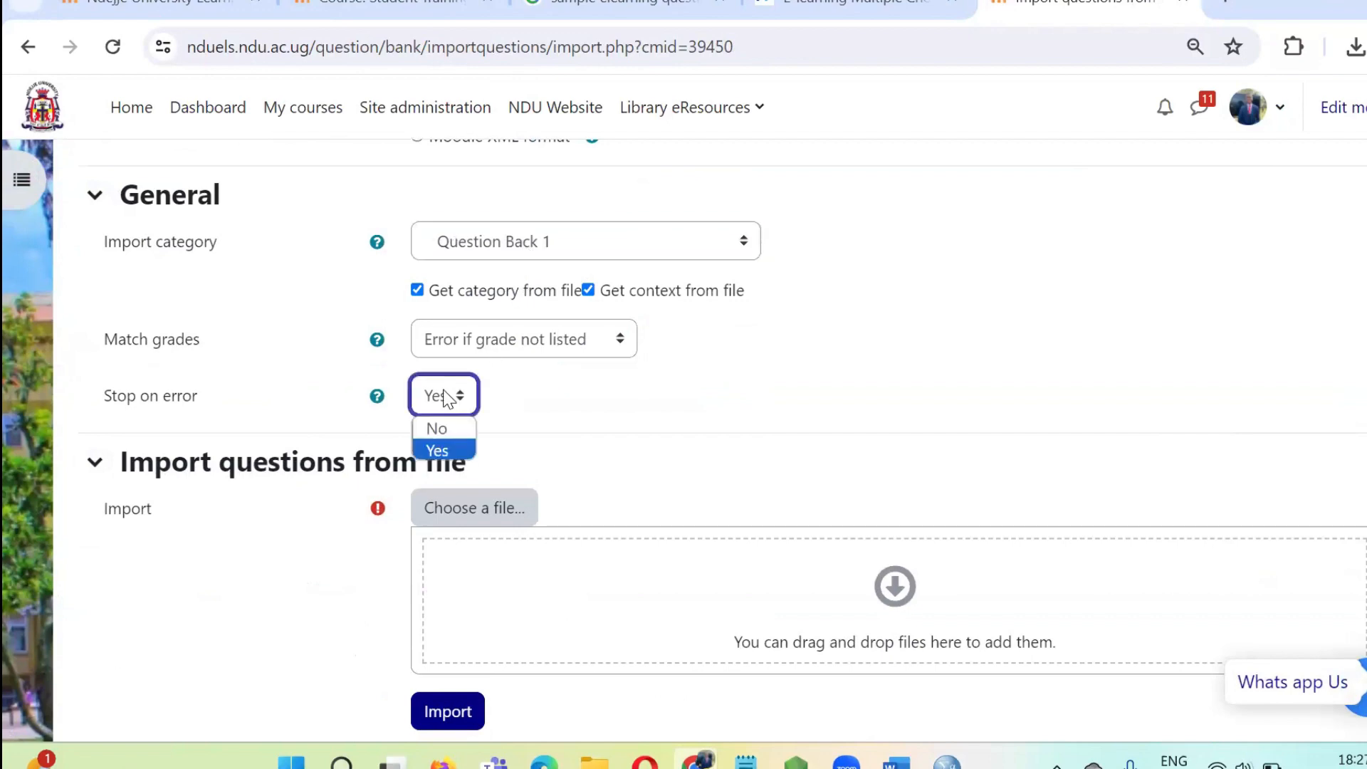
left_click(437, 419)
Upload the Multimedia text file from the Downloads folder as the file to import questions from.
scroll(534, 390, "down", 2)
left_click(505, 391)
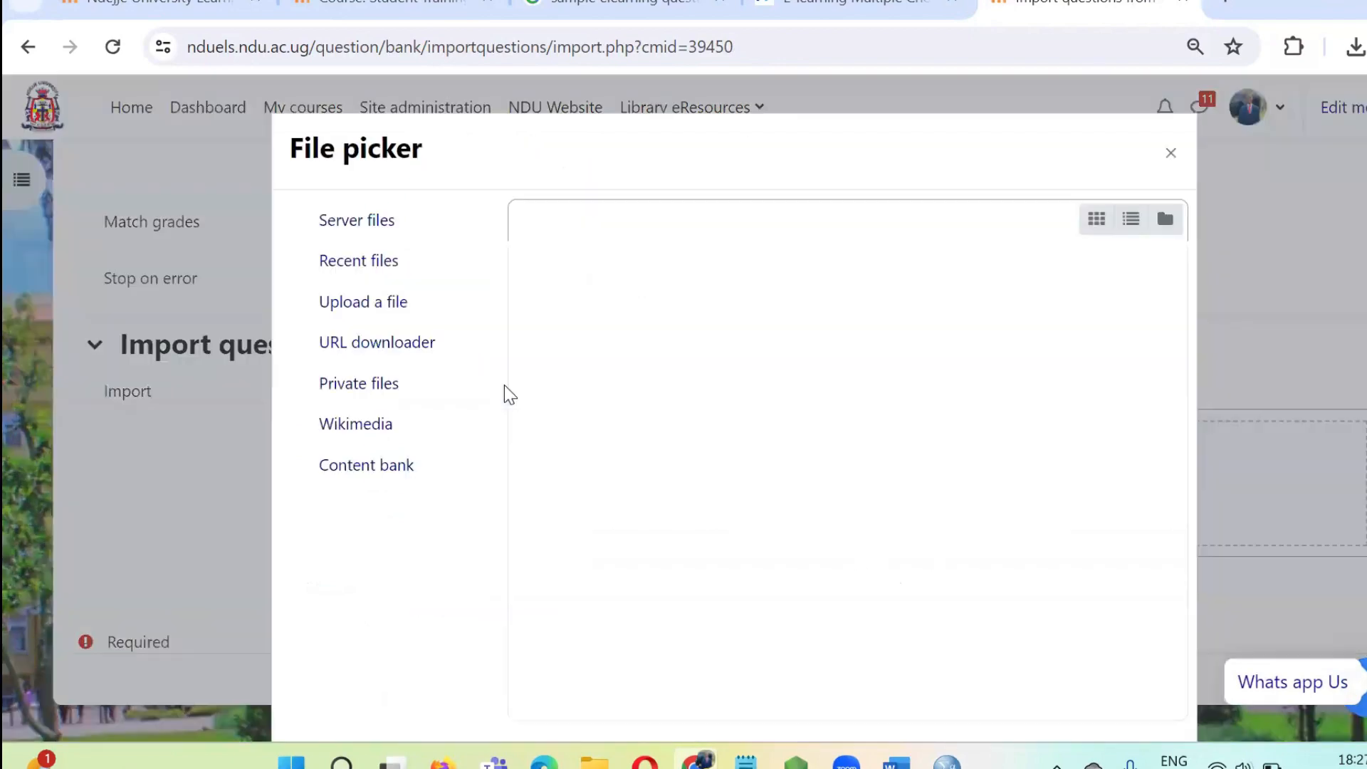
left_click(583, 332)
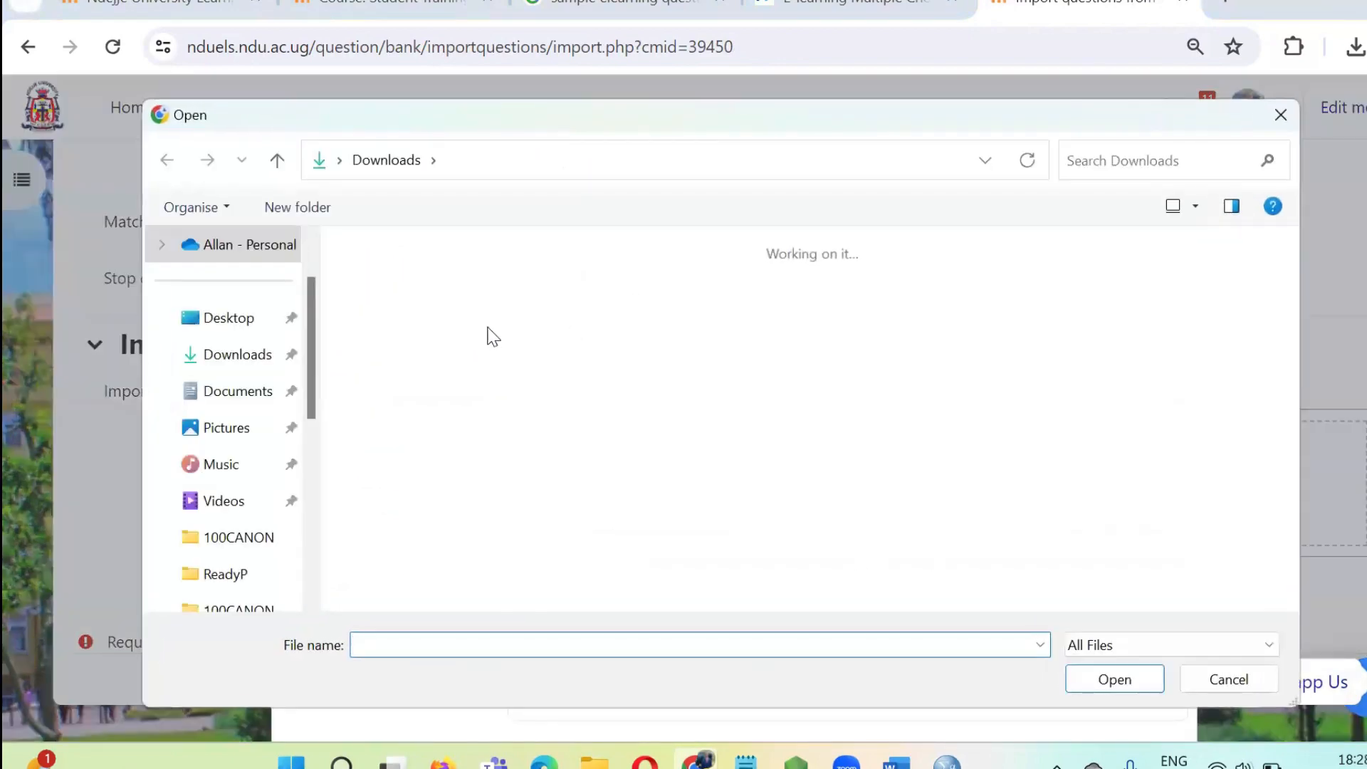
left_click(420, 326)
left_click(1157, 683)
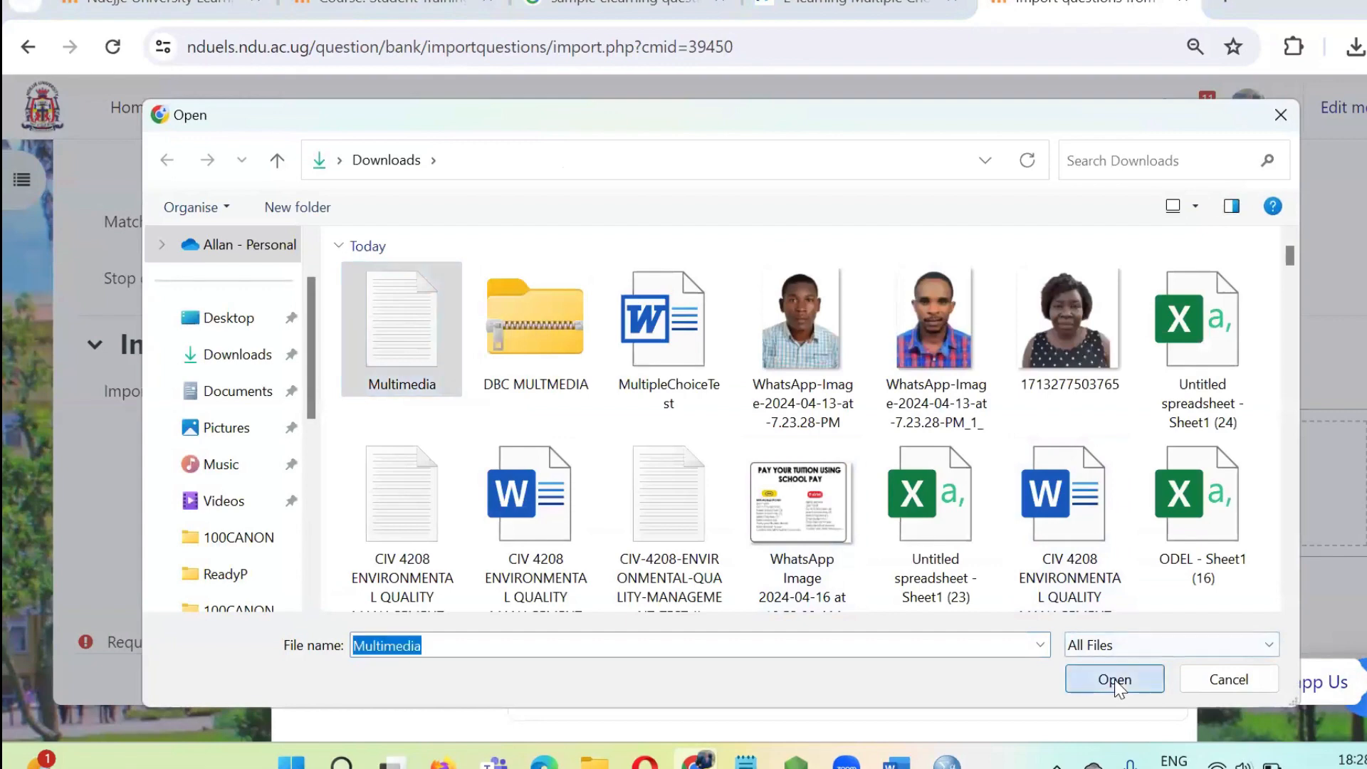
left_click(858, 687)
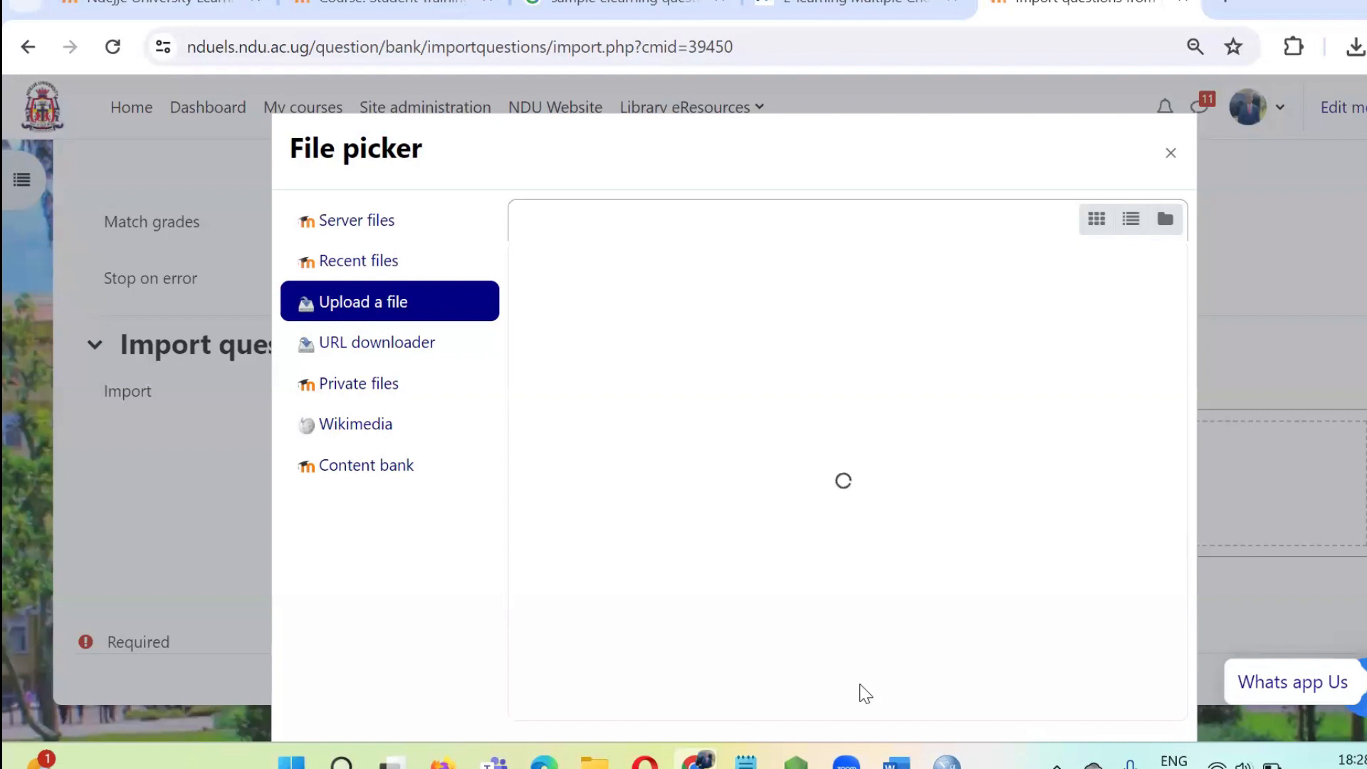
Switch to the Multimedia document in Word, examine how its questions, lettered options and ANSWER lines are laid out, and return to the Moodle import page.
mouse_move(895, 762)
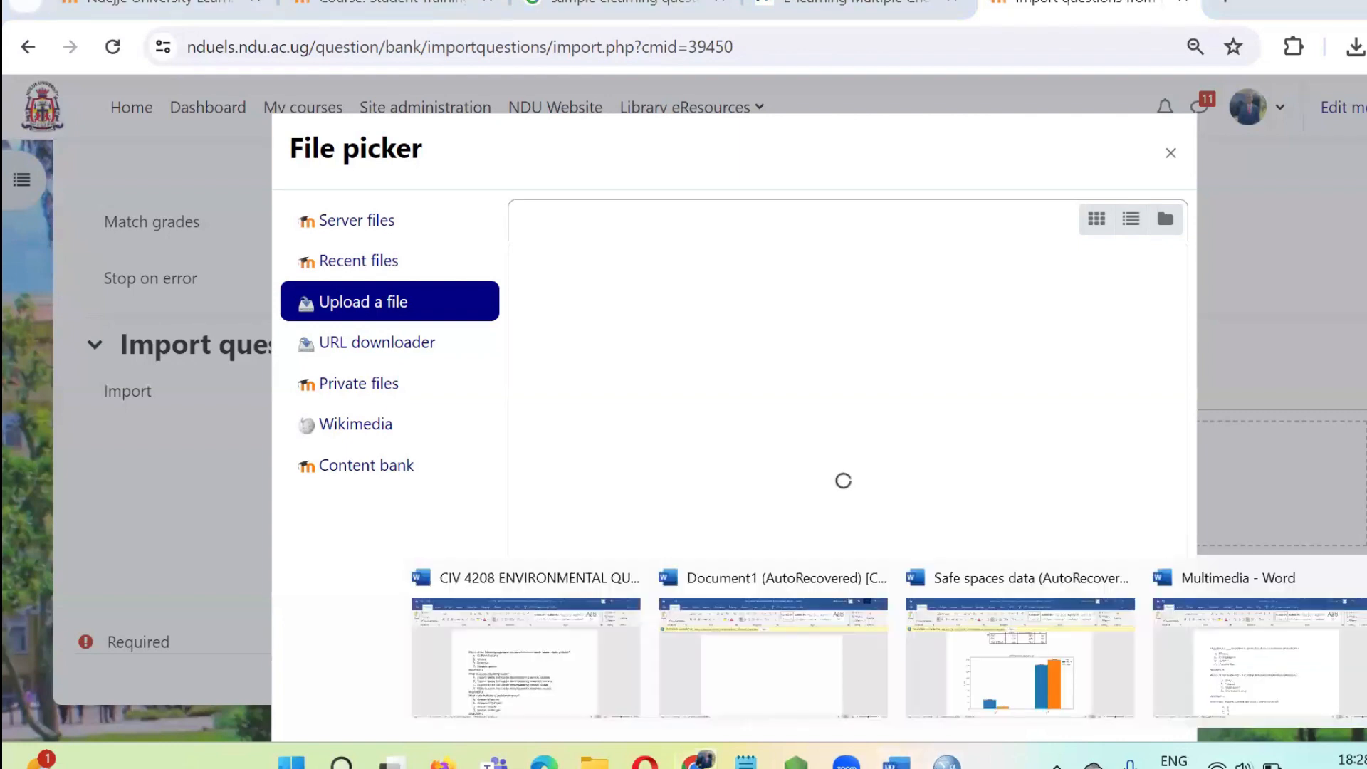
left_click(1271, 647)
scroll(707, 448, "down", 6)
scroll(644, 479, "up", 6)
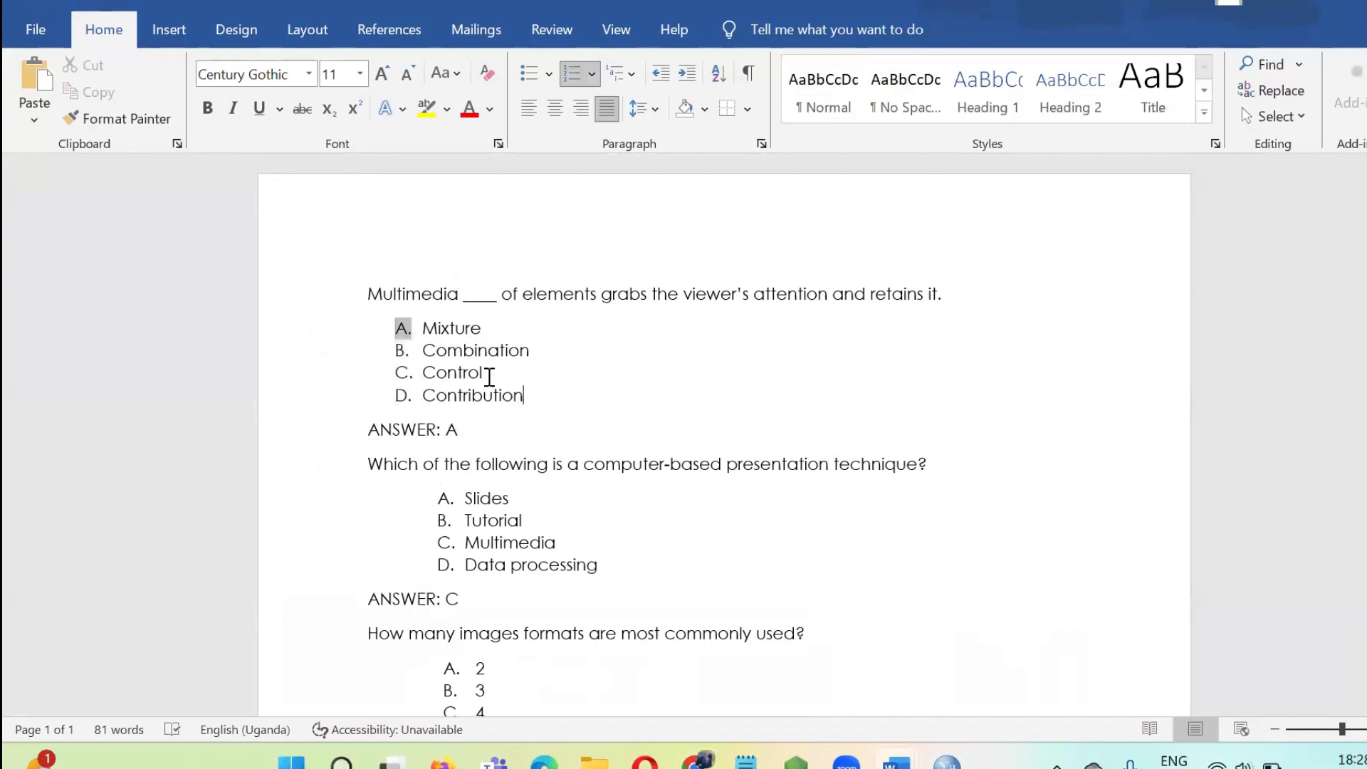
left_click_drag(527, 396, 426, 338)
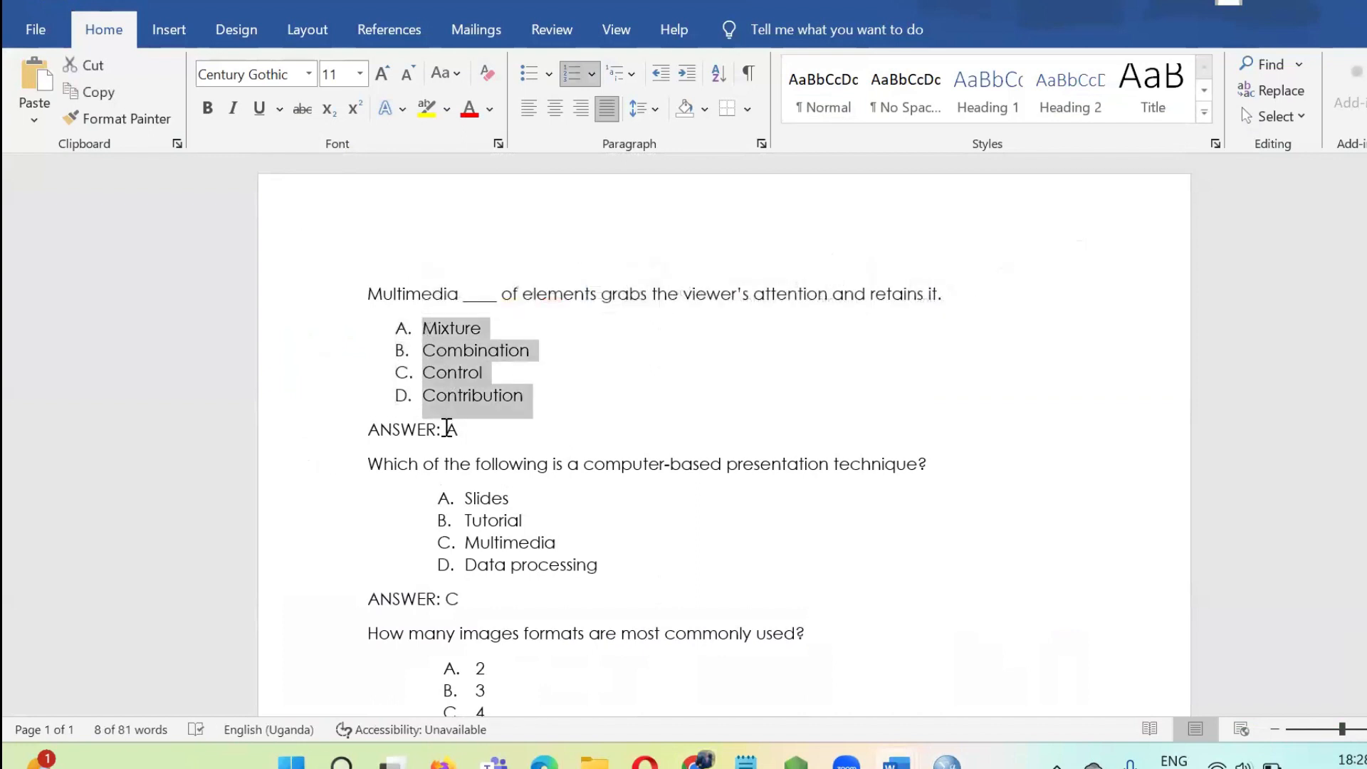
left_click_drag(457, 429, 364, 433)
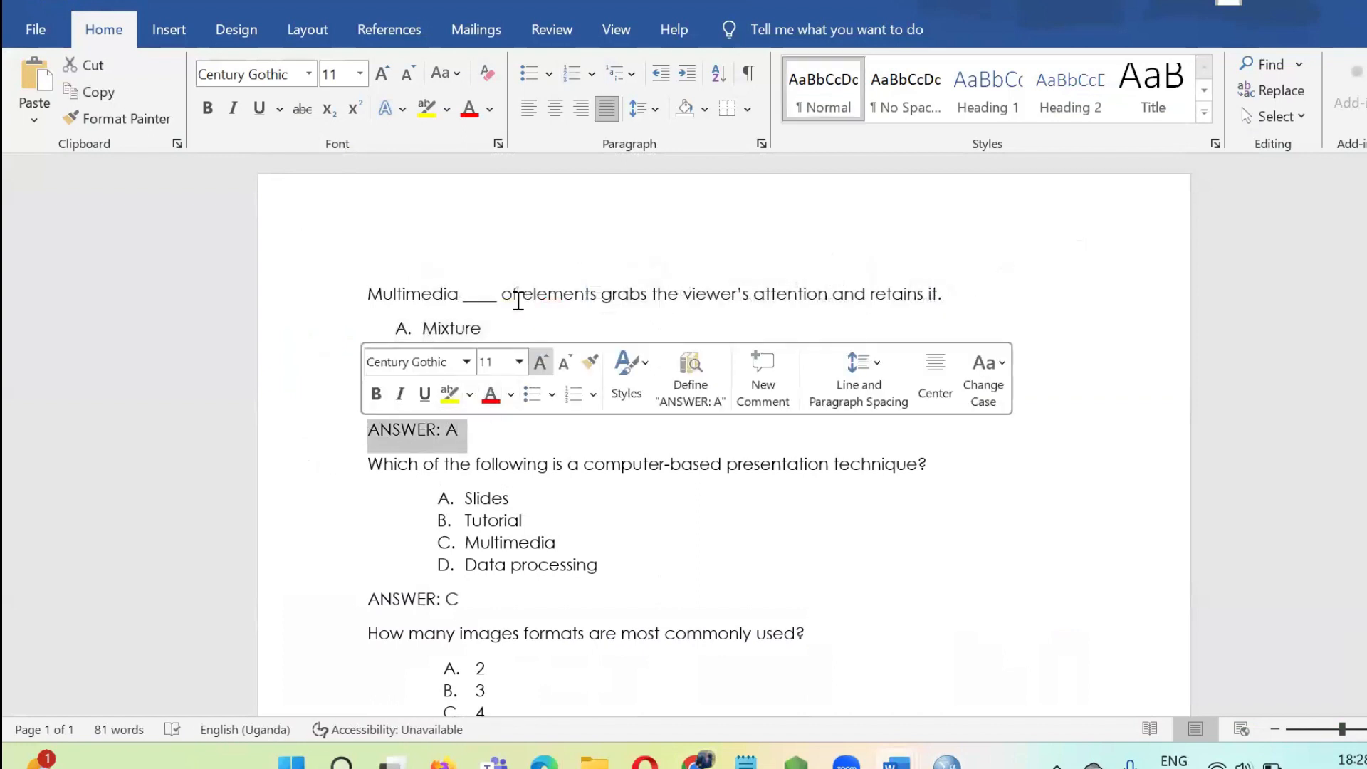
scroll(569, 452, "down", 2)
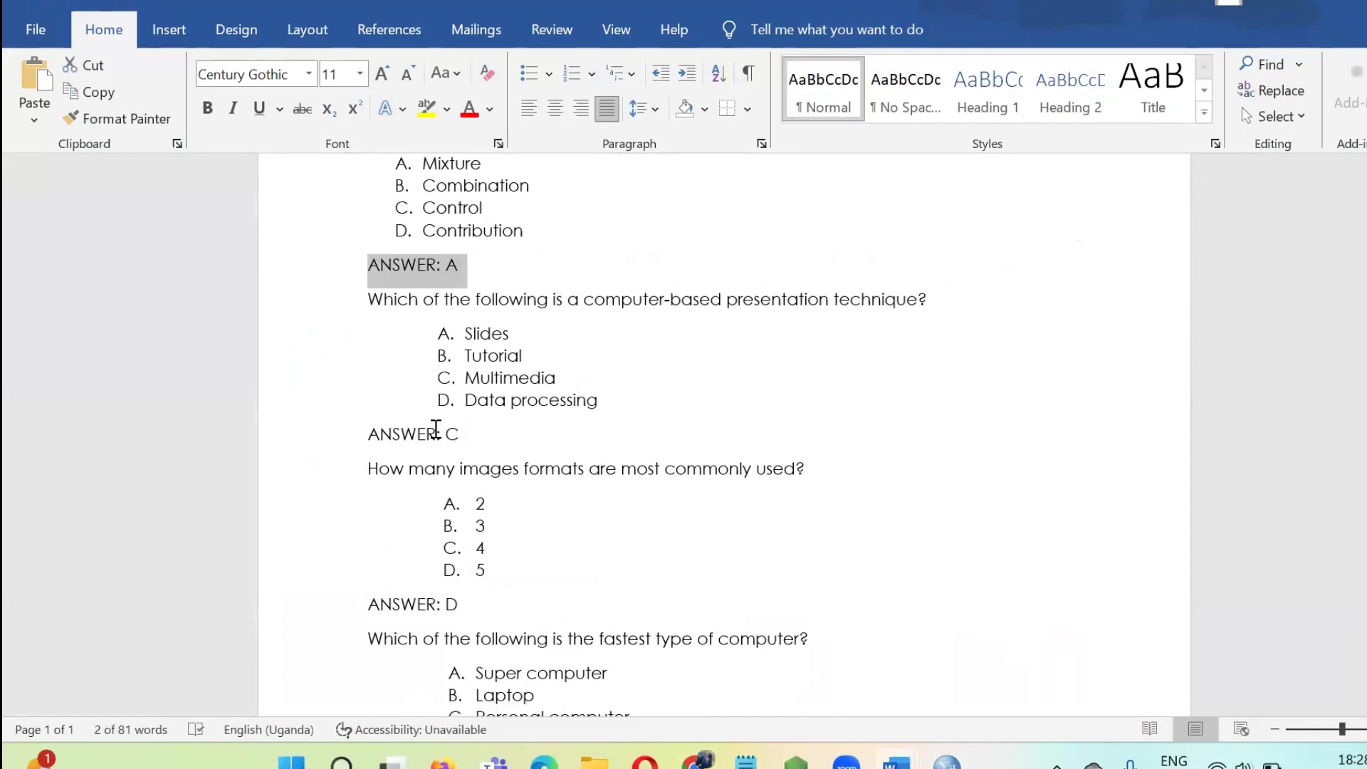
scroll(436, 428, "down", 5)
key("alt+Tab")
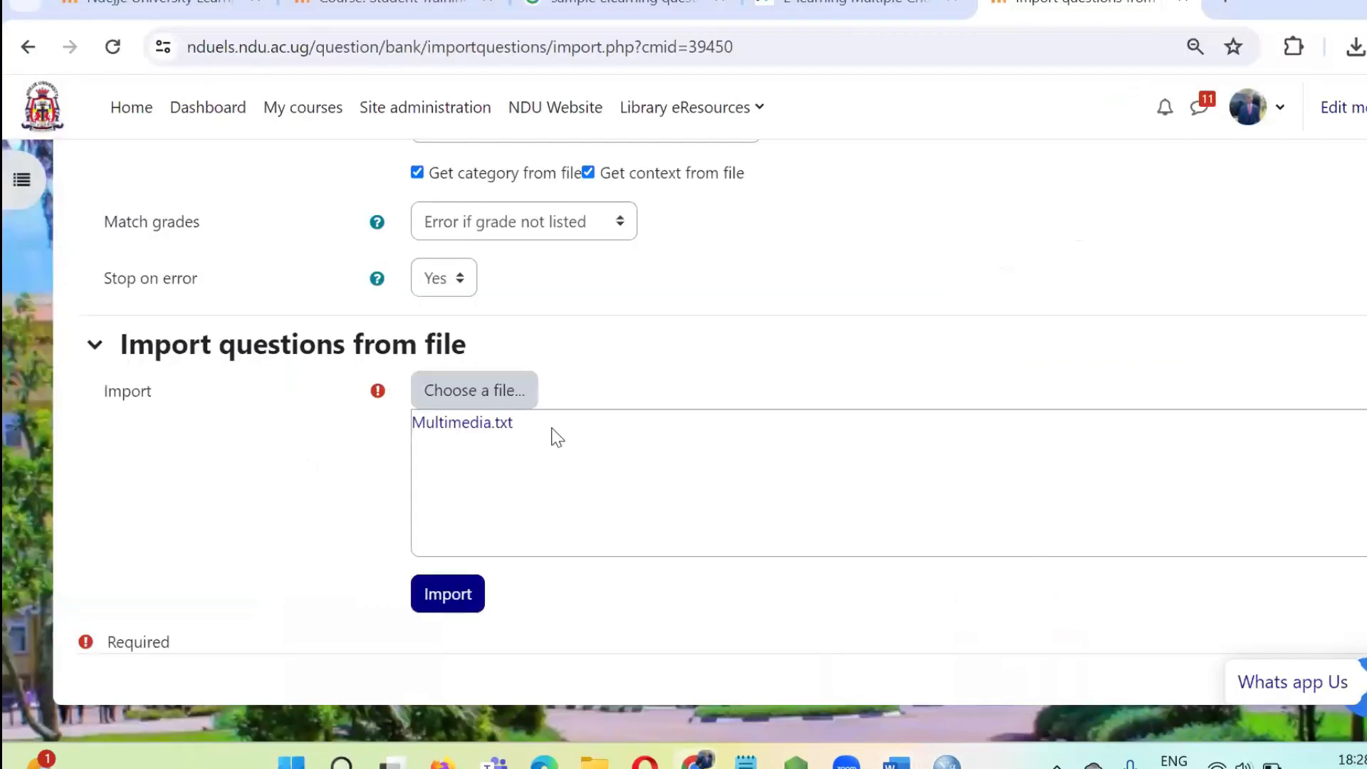
Import the questions from Multimedia.txt, check the parsed questions, and continue to the Question Back 1 question list.
left_click(459, 600)
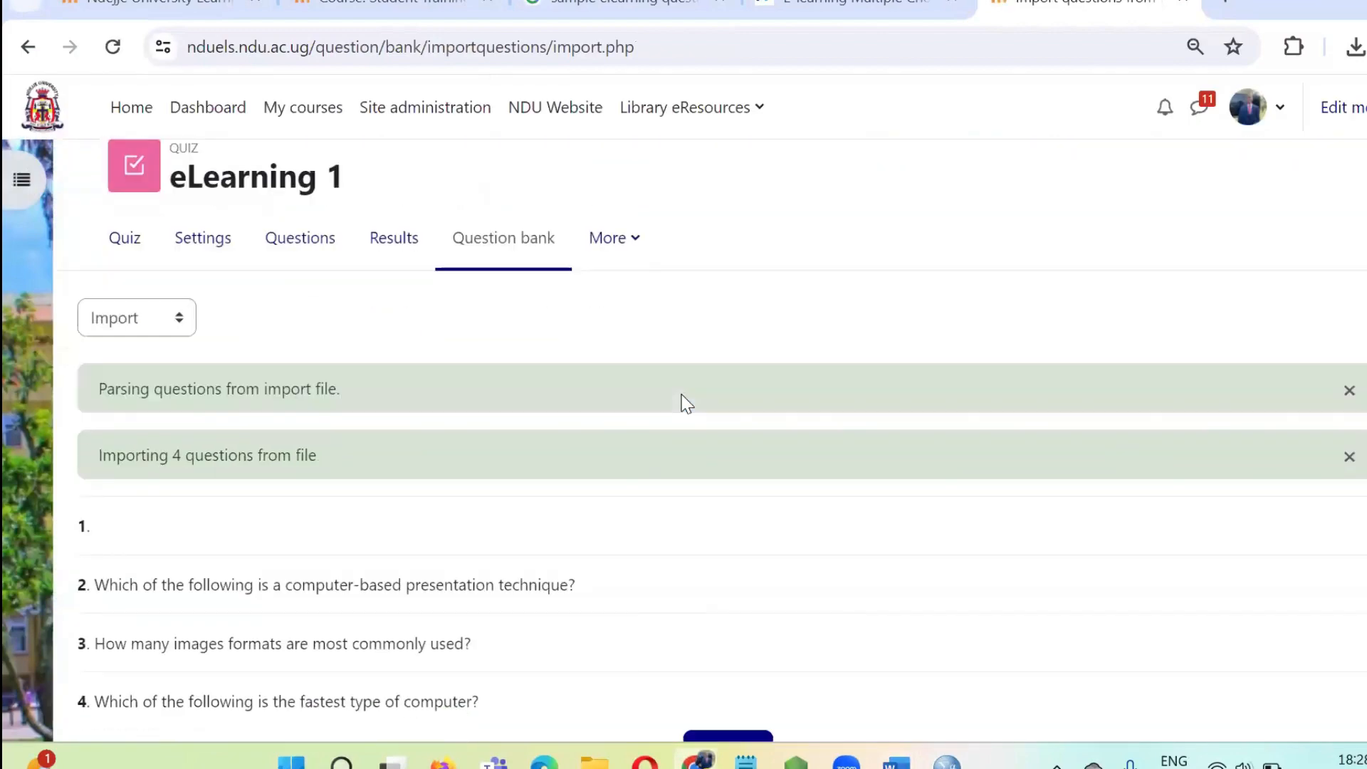
scroll(680, 399, "down", 2)
scroll(275, 381, "up", 3)
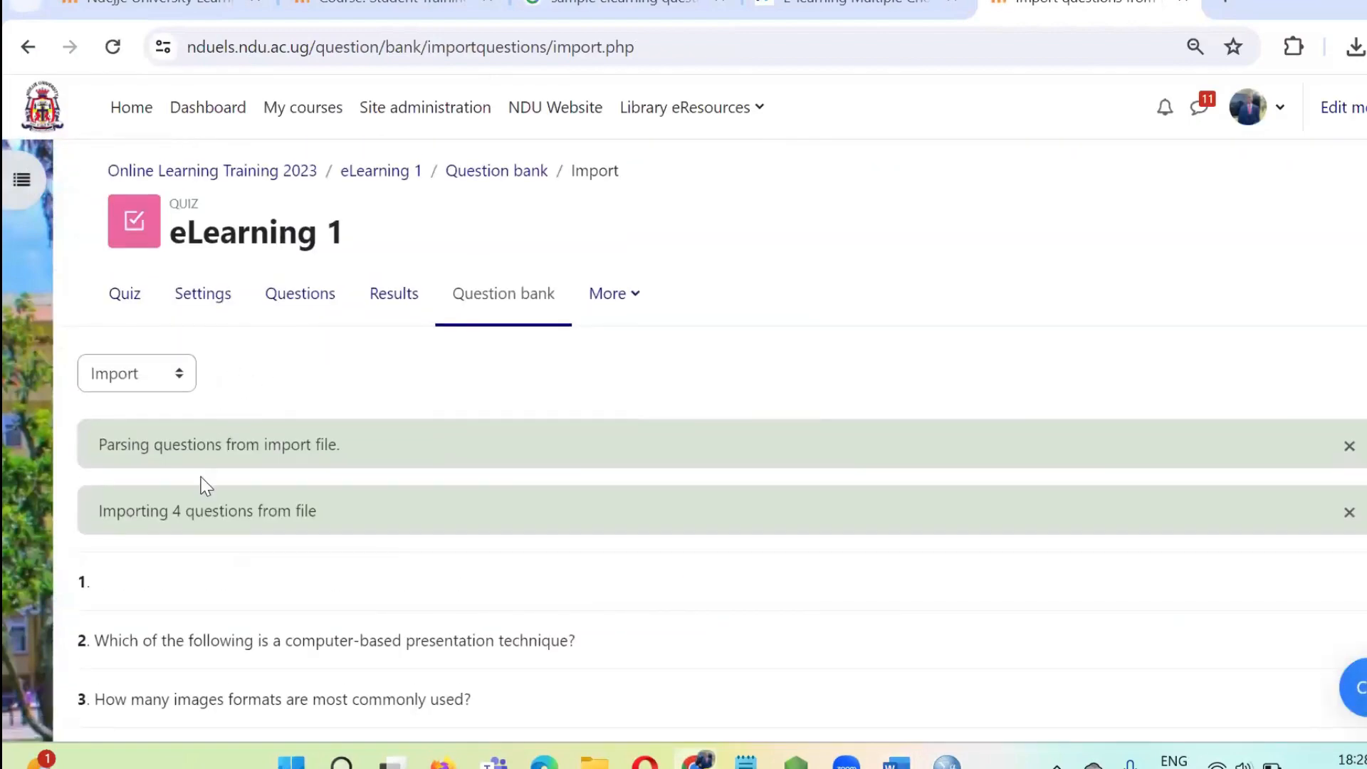
scroll(207, 491, "down", 2)
scroll(574, 573, "down", 2)
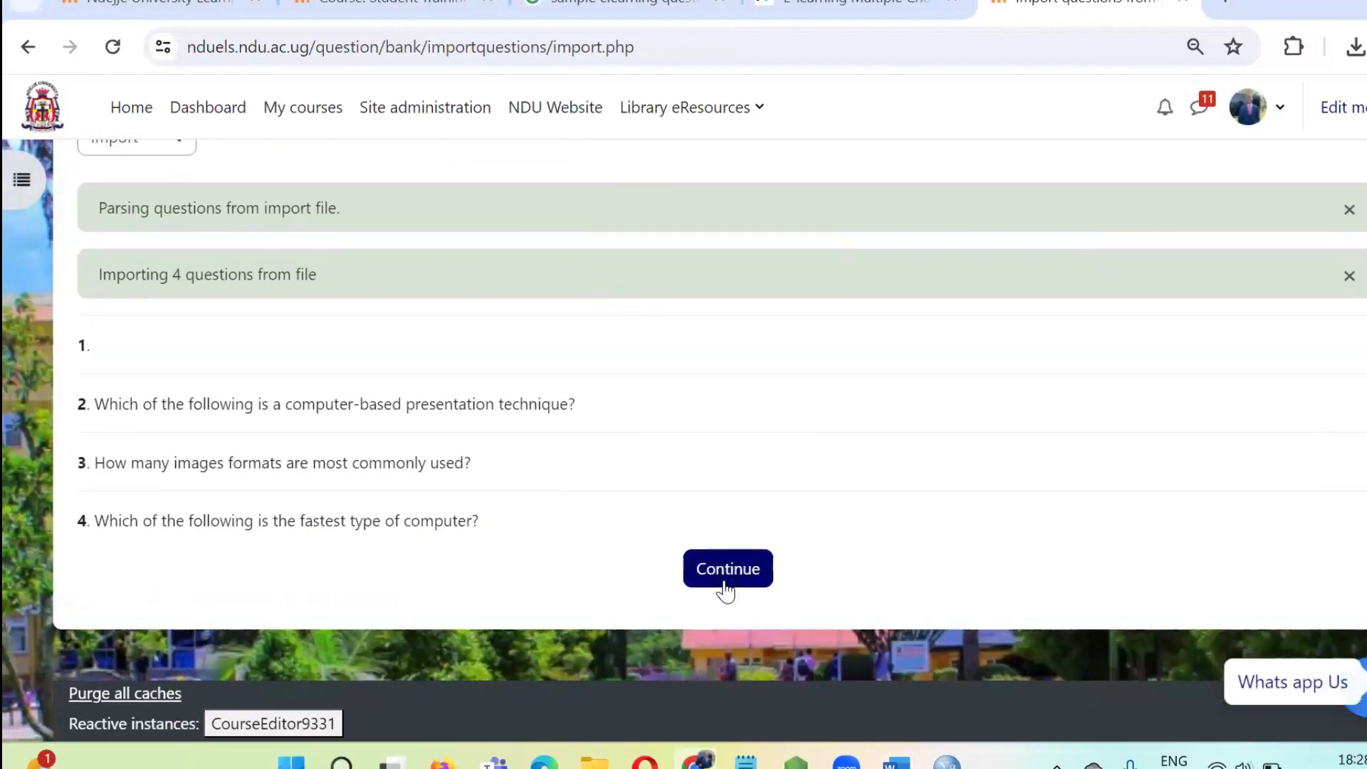
left_click(727, 588)
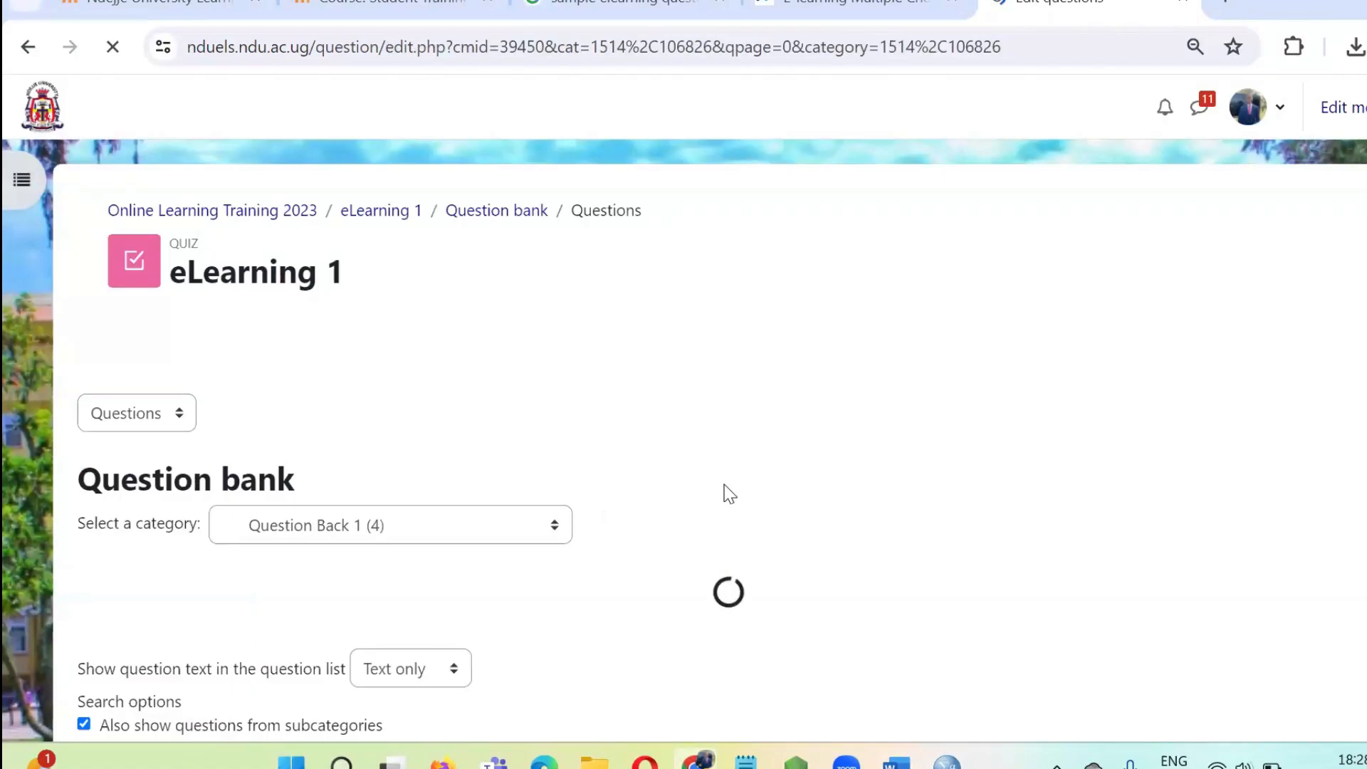
scroll(715, 396, "down", 5)
scroll(717, 404, "down", 5)
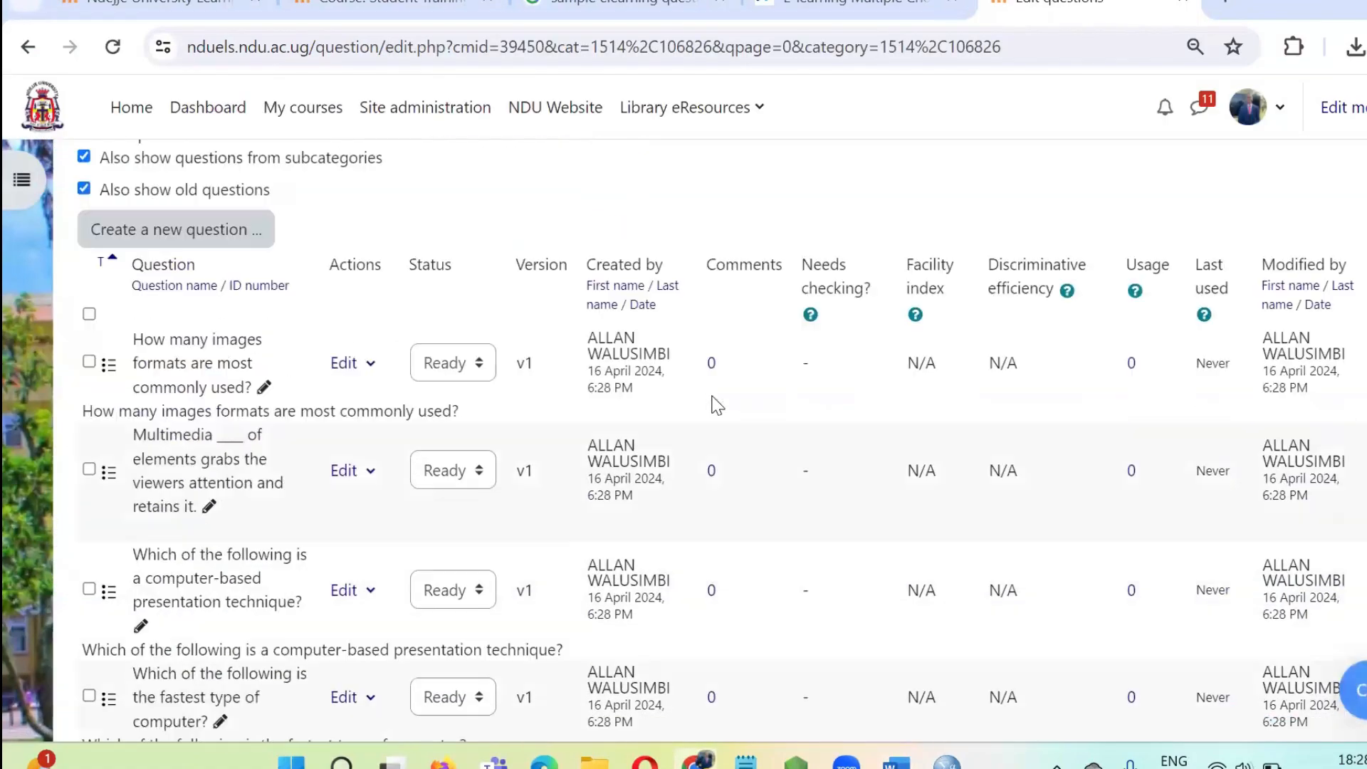
scroll(716, 404, "up", 2)
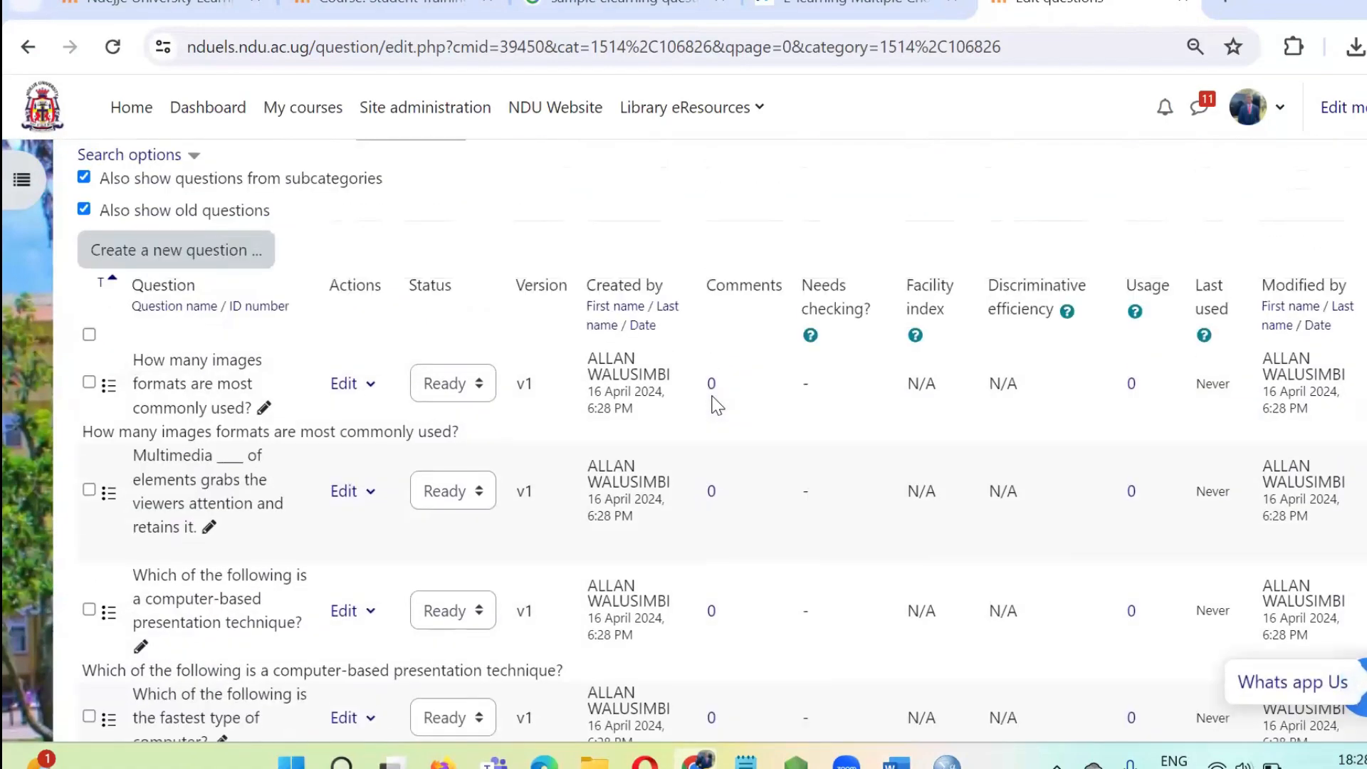
scroll(712, 404, "up", 10)
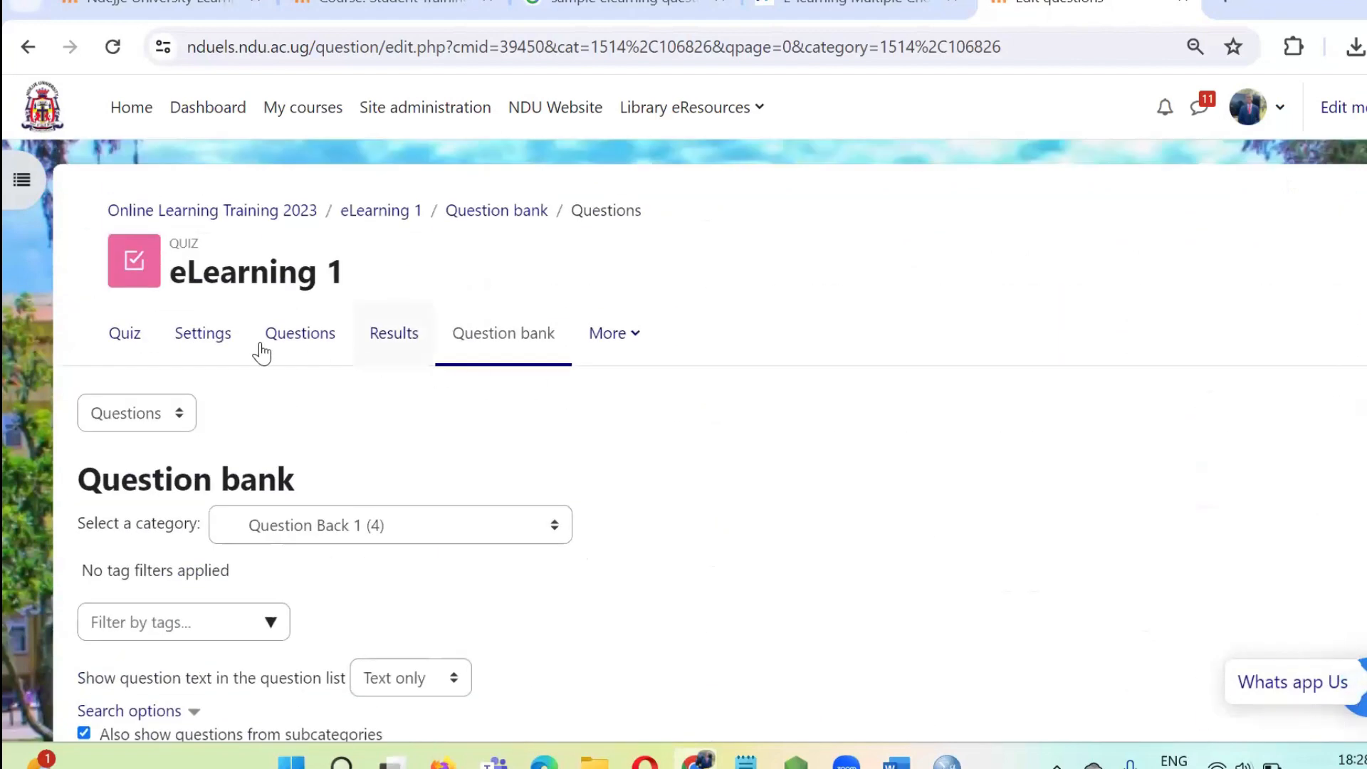
Return to the eLearning 1 quiz overview and open its page for adding questions.
left_click(236, 345)
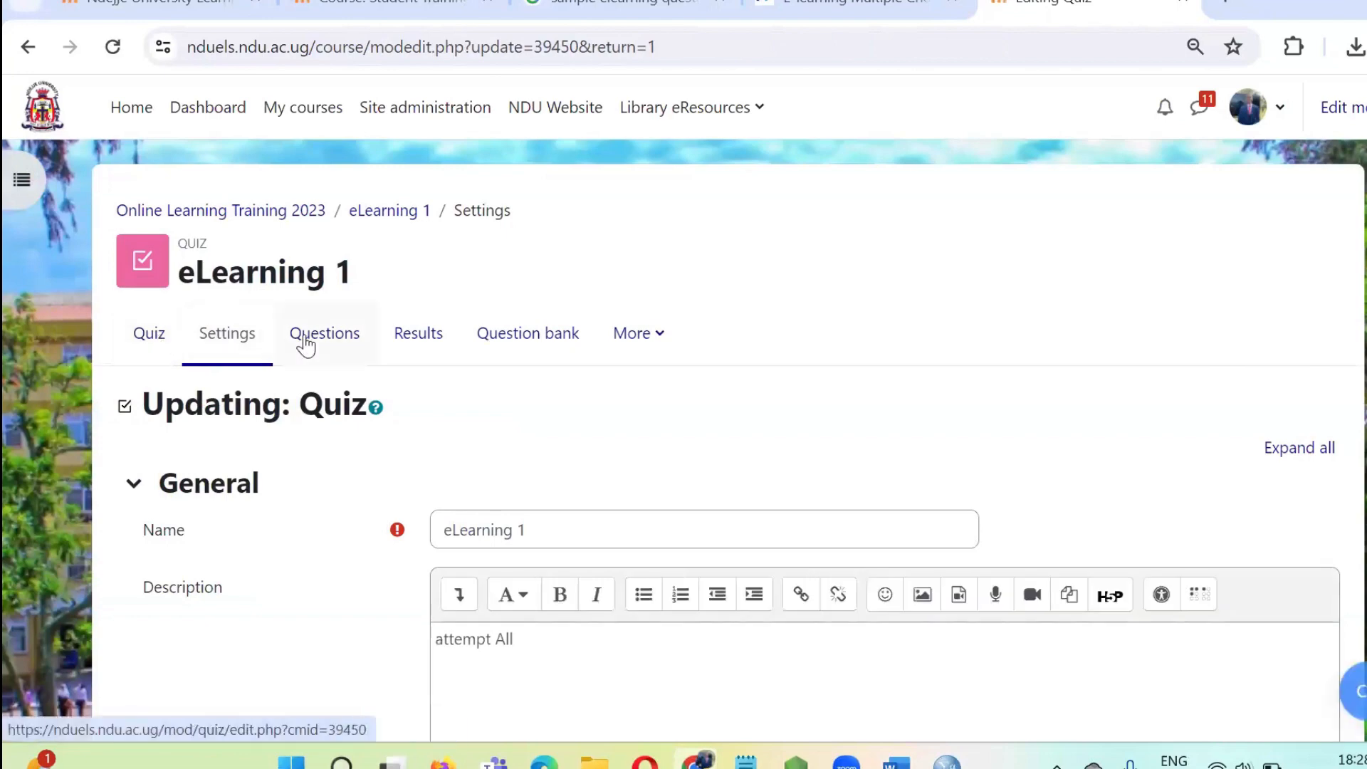
left_click(145, 345)
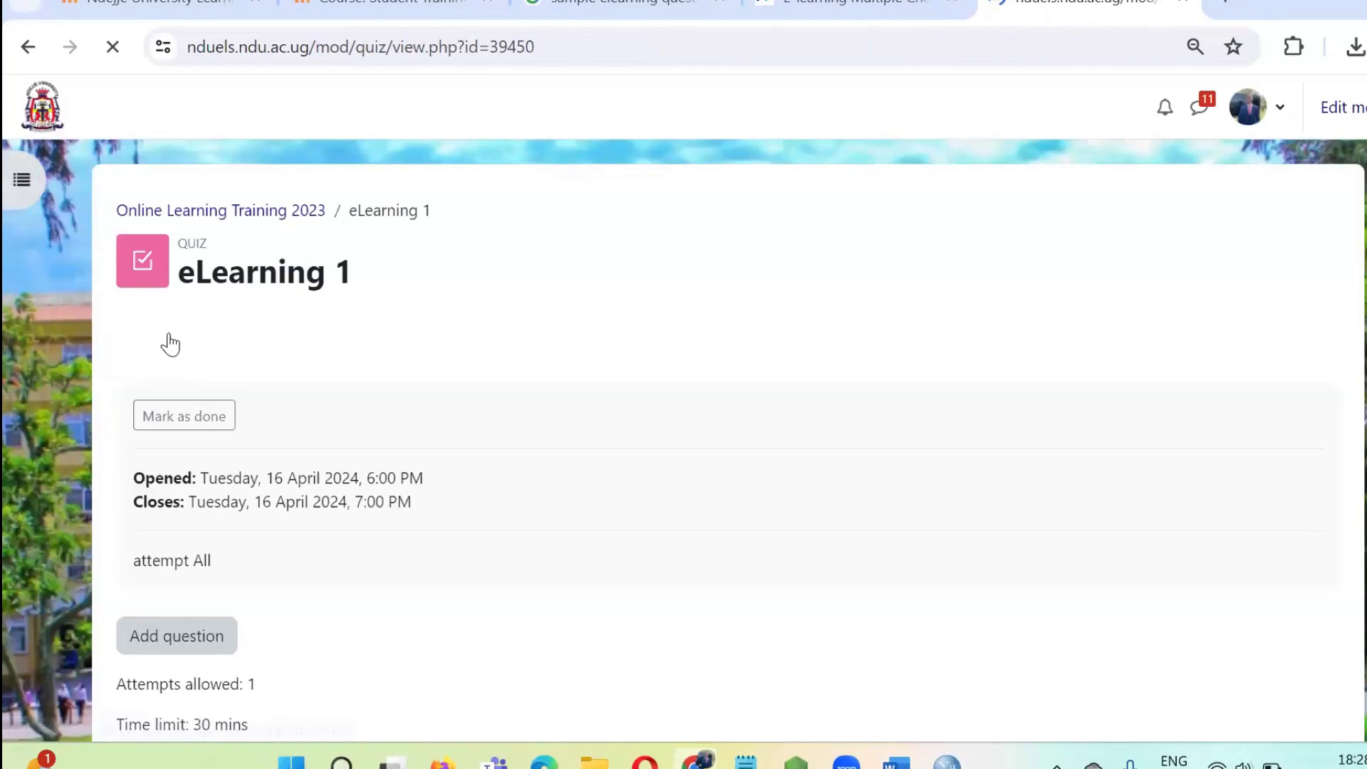
scroll(375, 356, "down", 5)
scroll(310, 368, "up", 2)
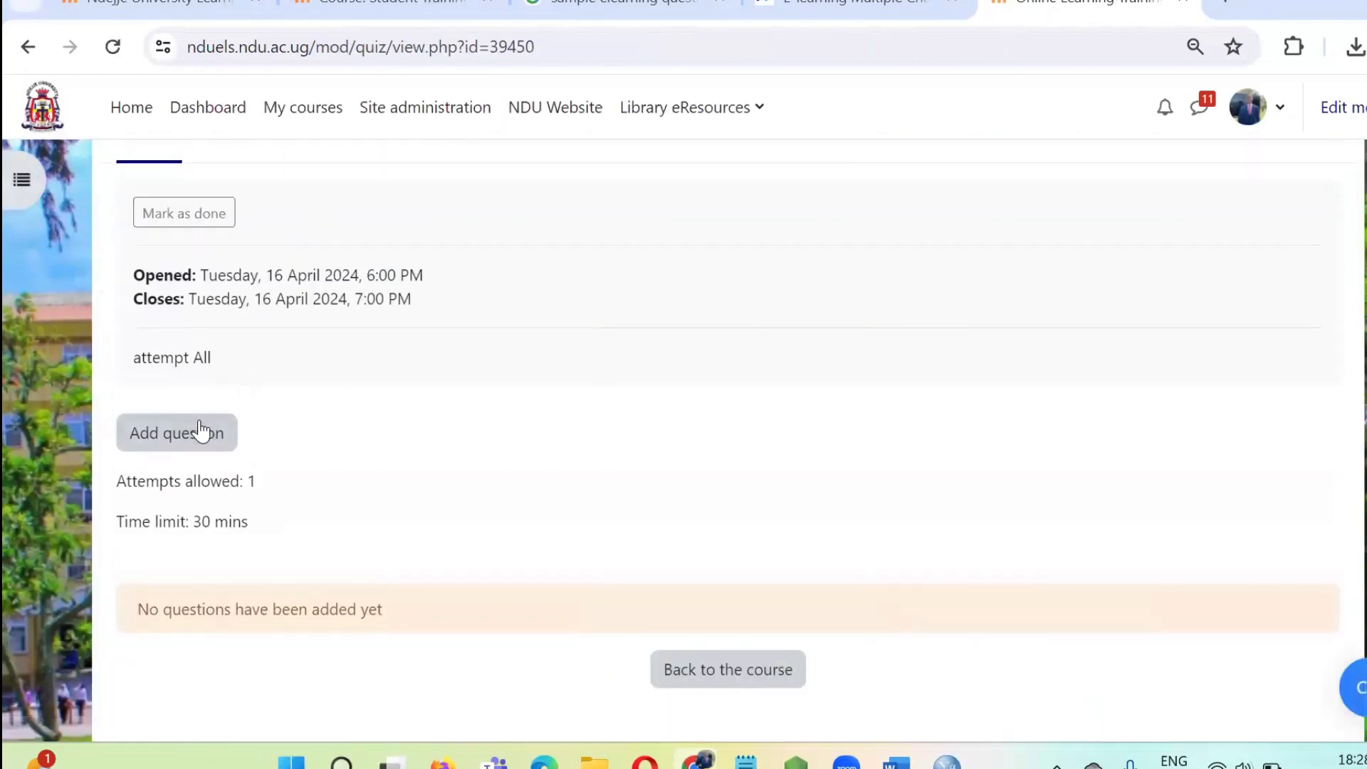
left_click(200, 431)
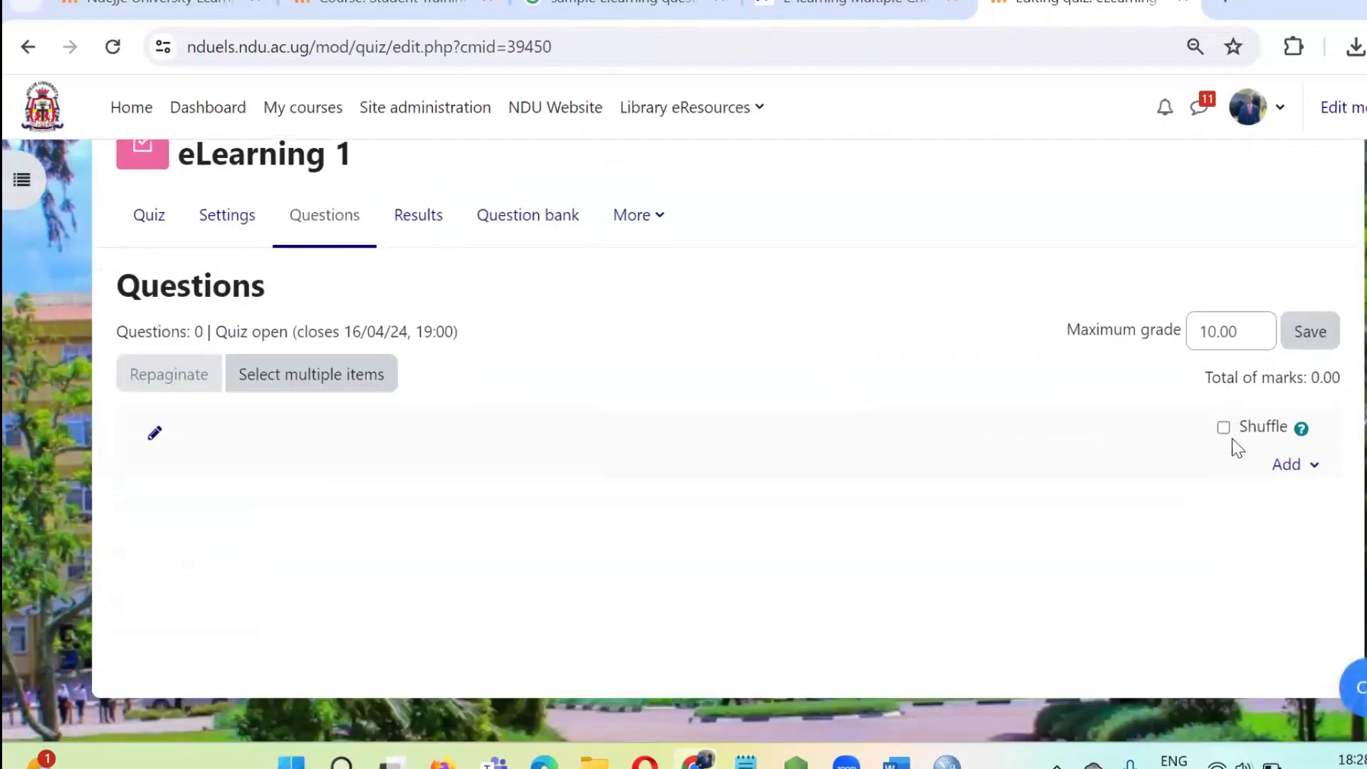
Enable question shuffling for the quiz and save a maximum grade of 10.
left_click(1224, 427)
left_click_drag(1242, 335, 1164, 338)
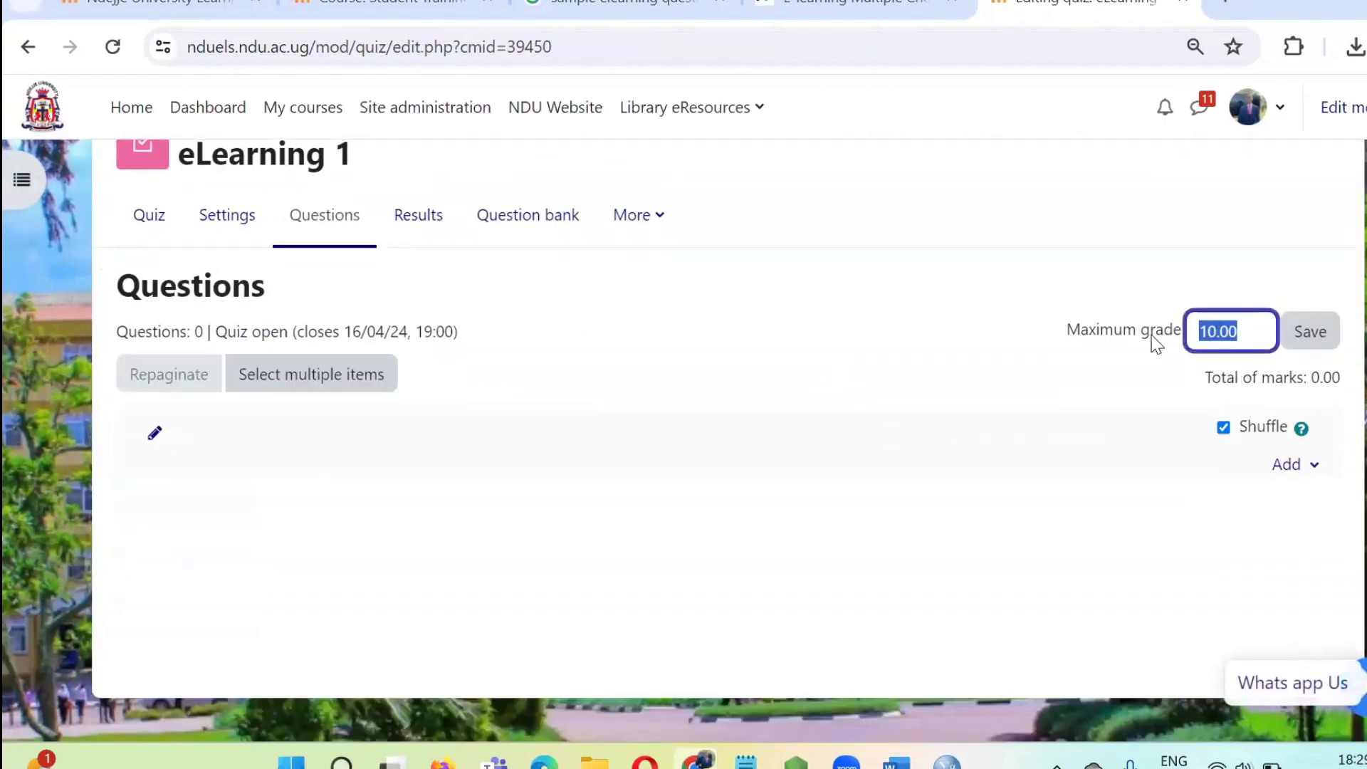
type("10")
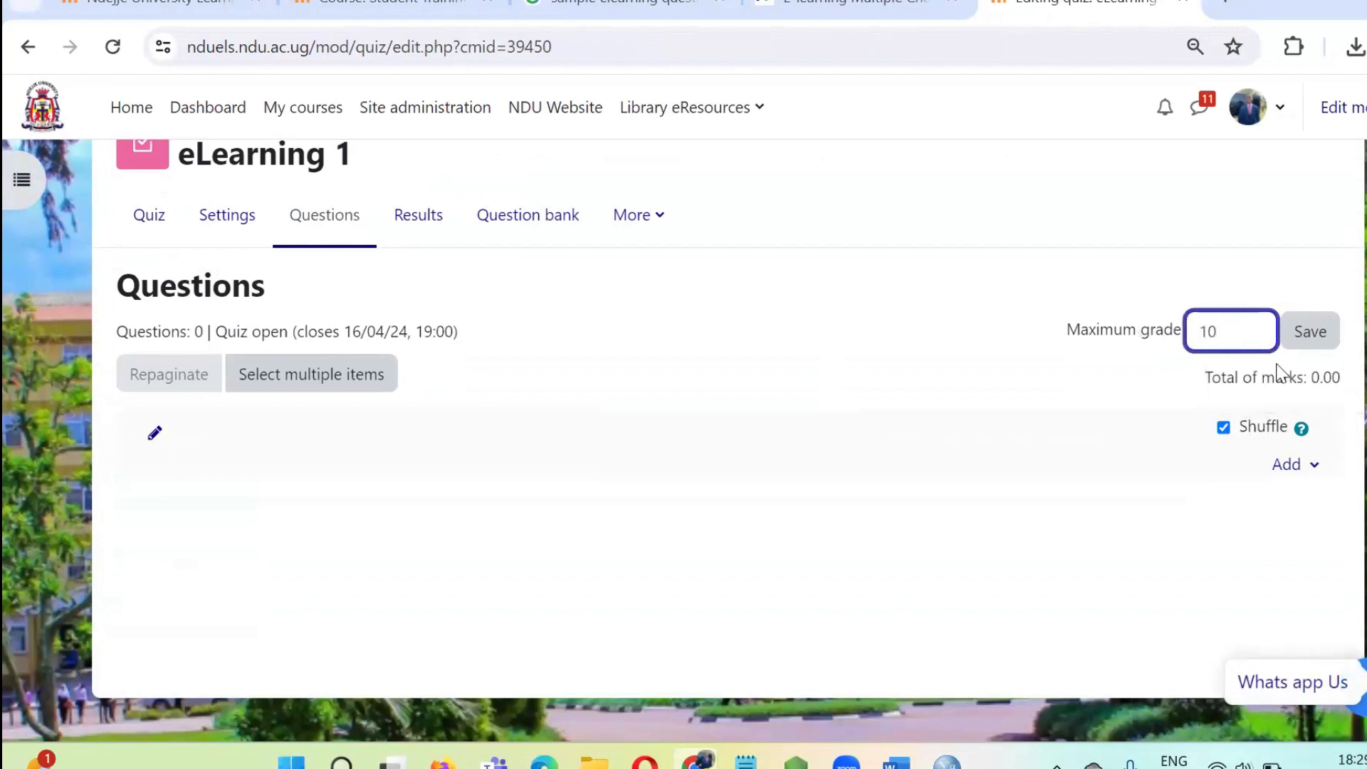
left_click(1309, 344)
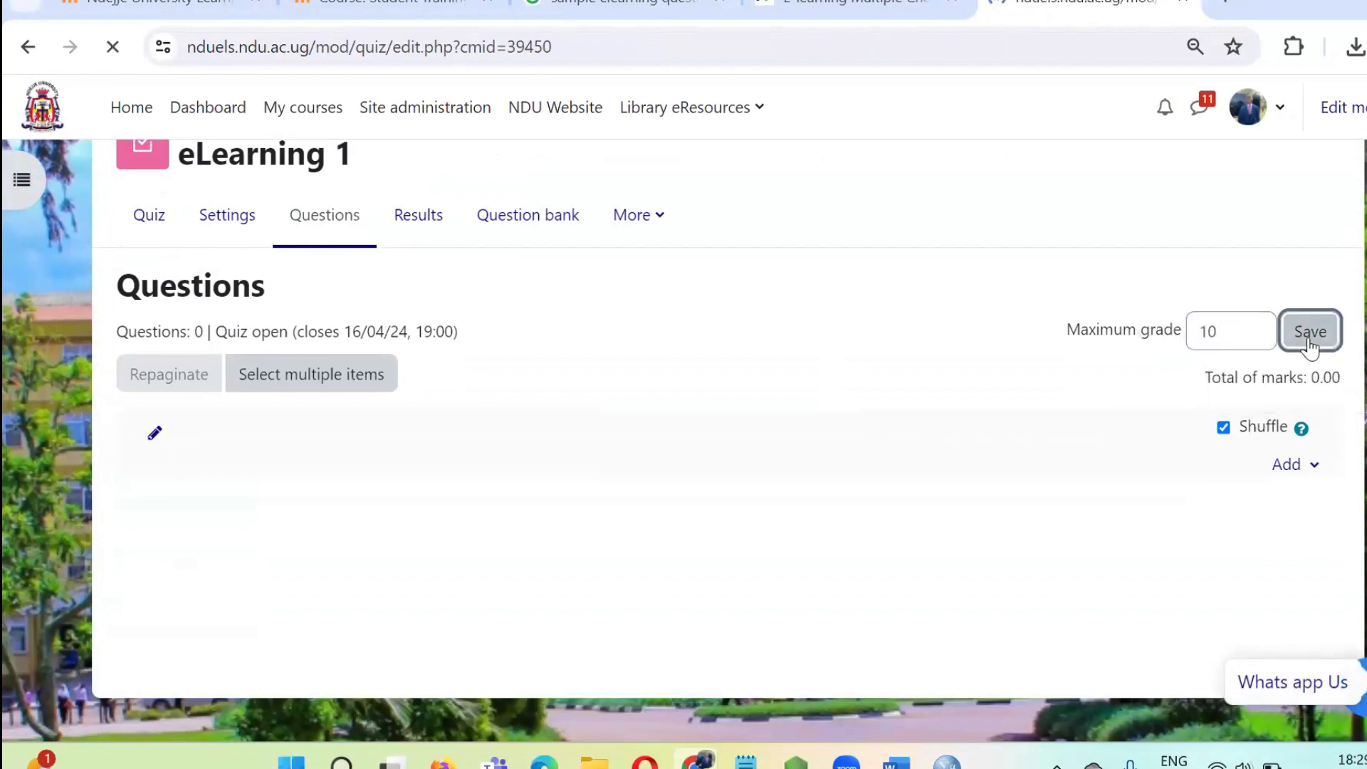
Add all questions of the Question Back 1 category from the question bank to the quiz.
left_click(1297, 466)
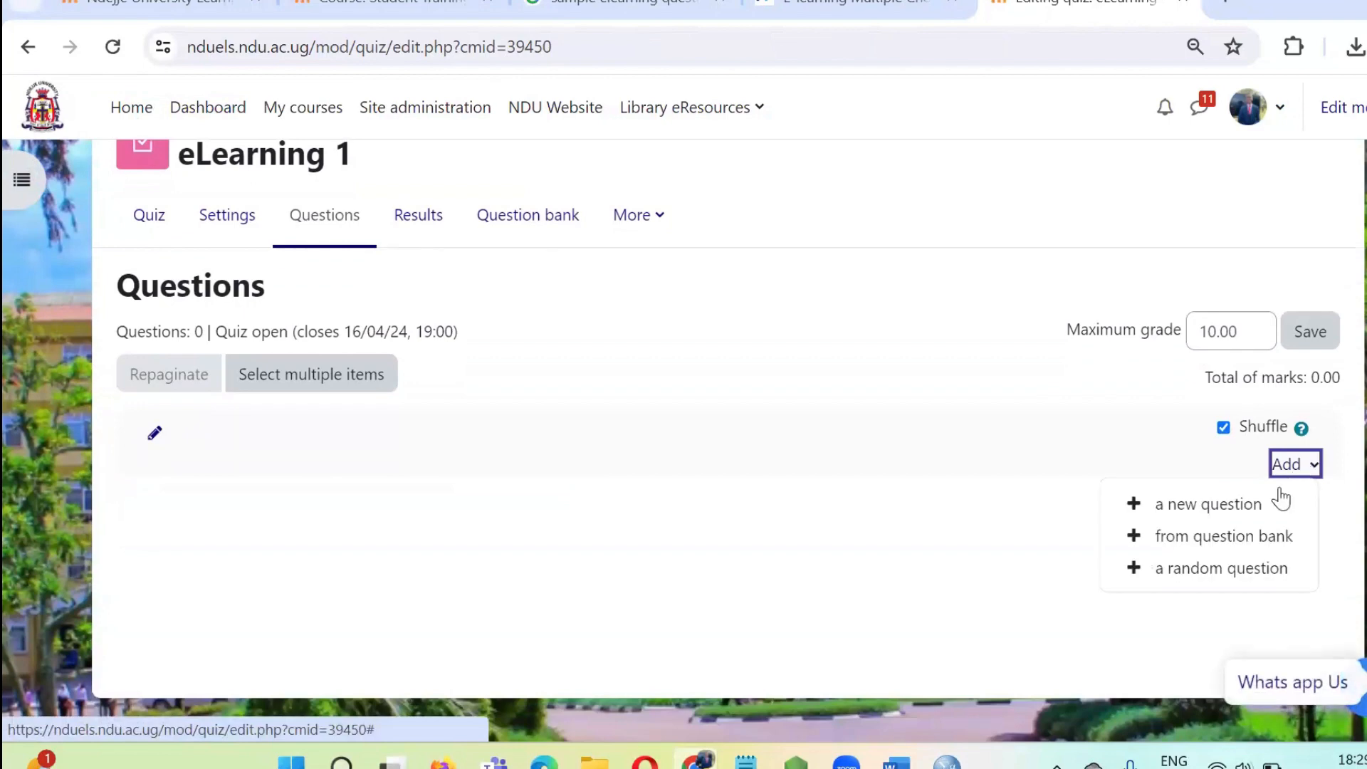
left_click(1240, 539)
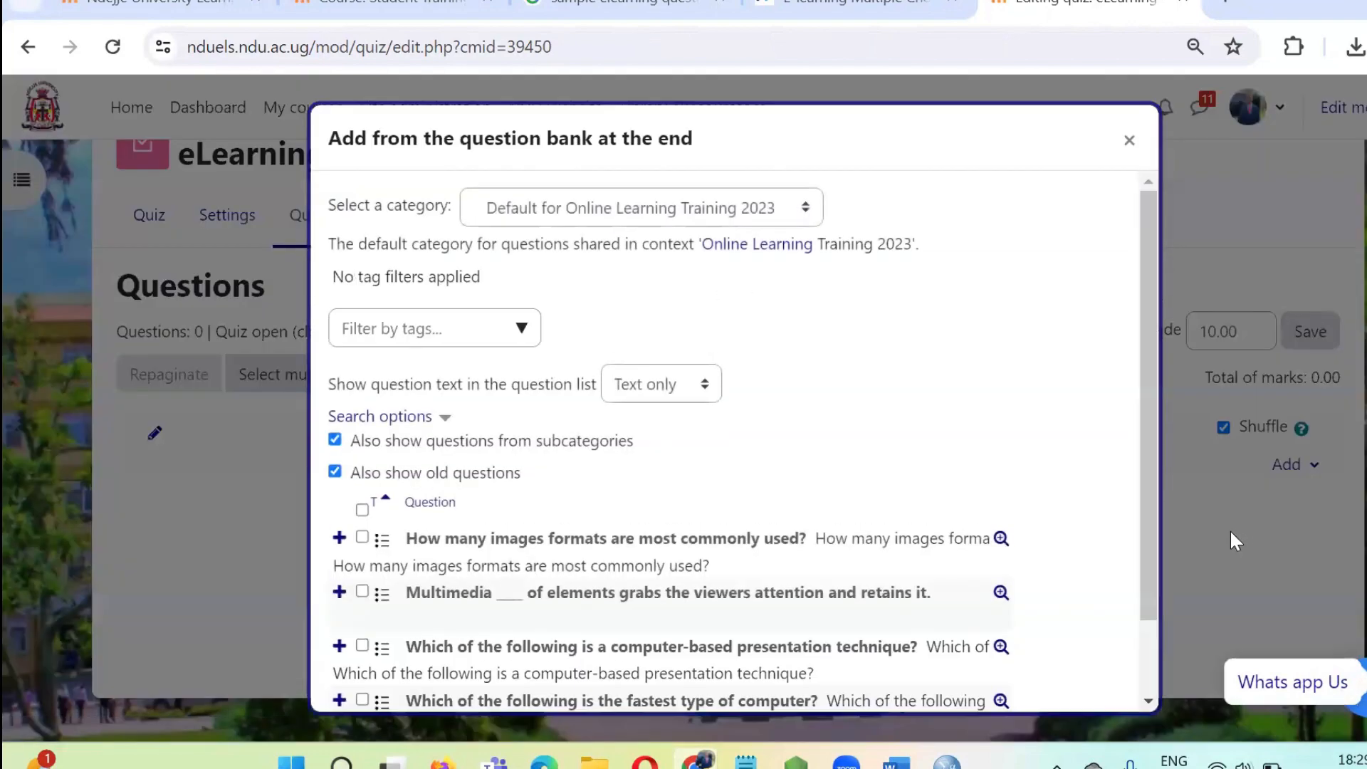
left_click(691, 211)
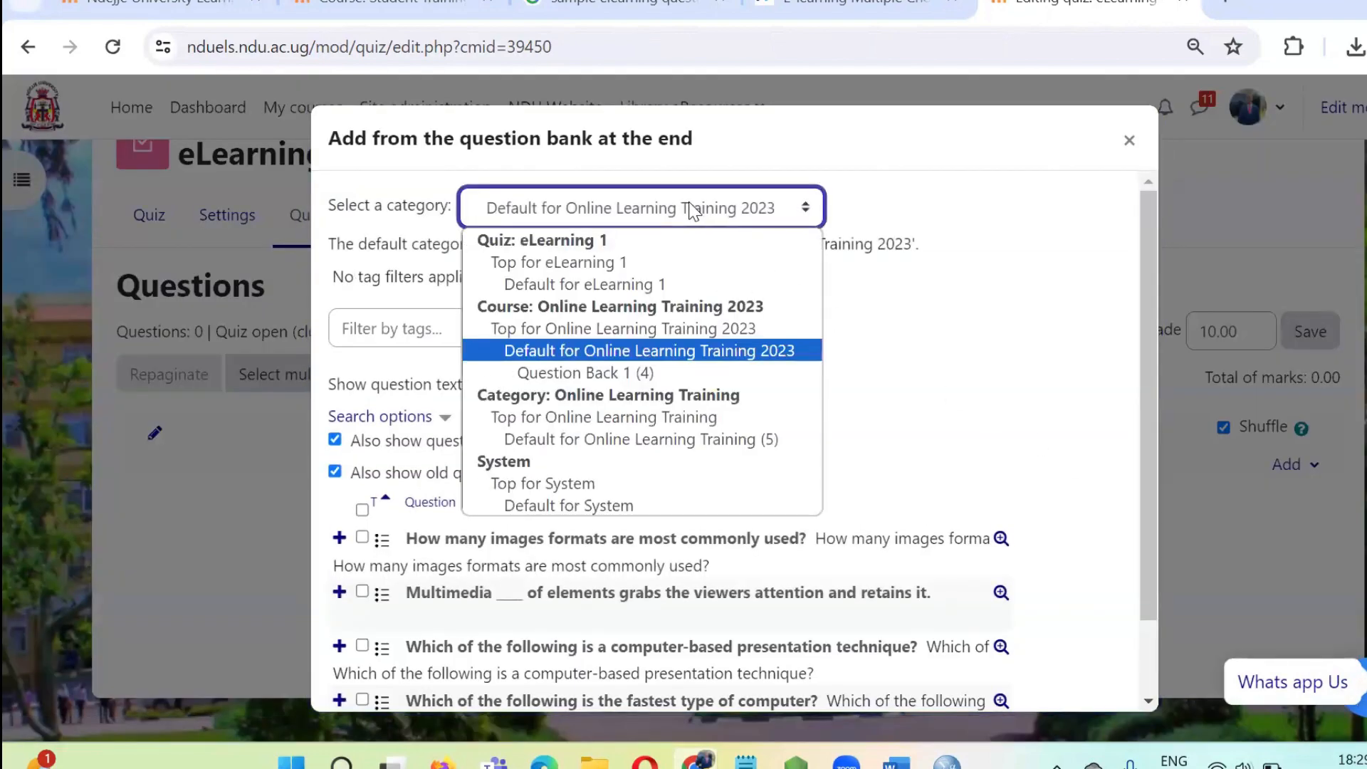
left_click(621, 372)
scroll(720, 427, "down", 2)
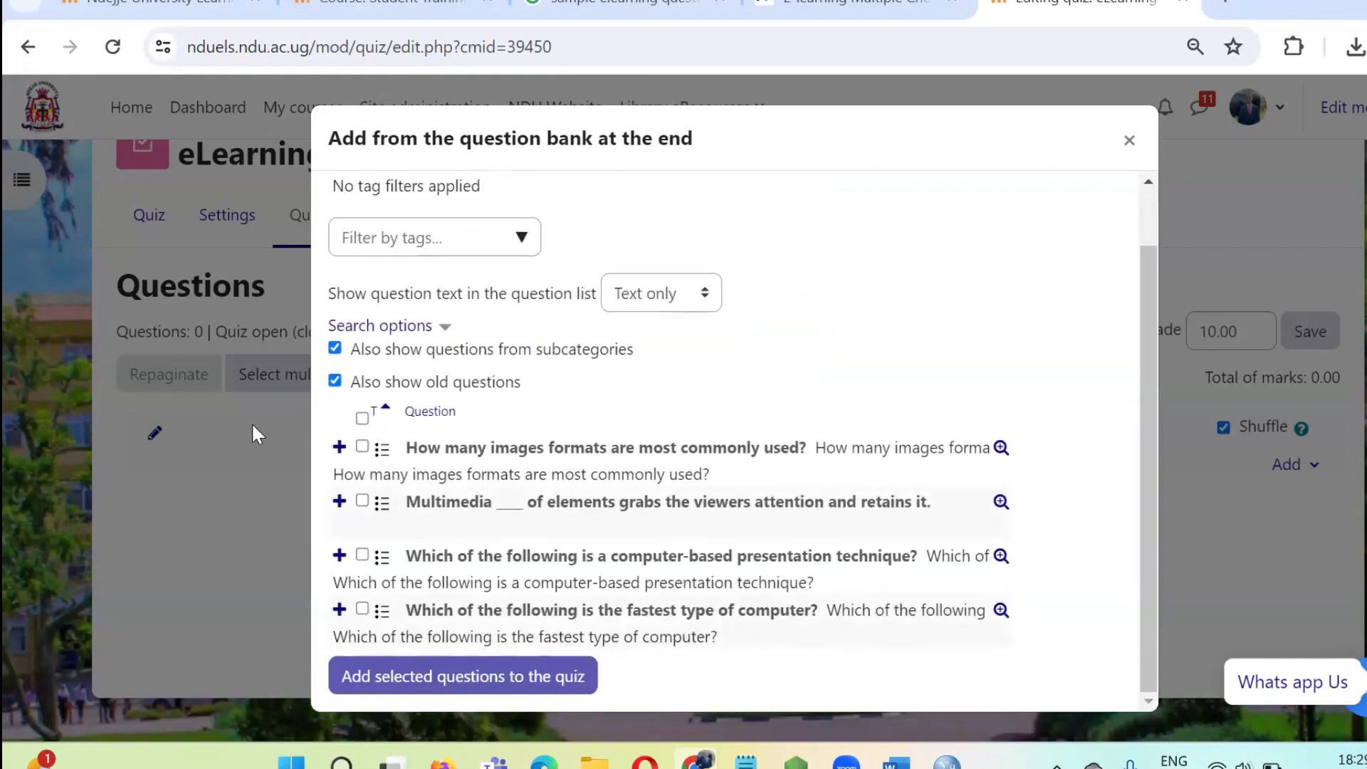
left_click(362, 418)
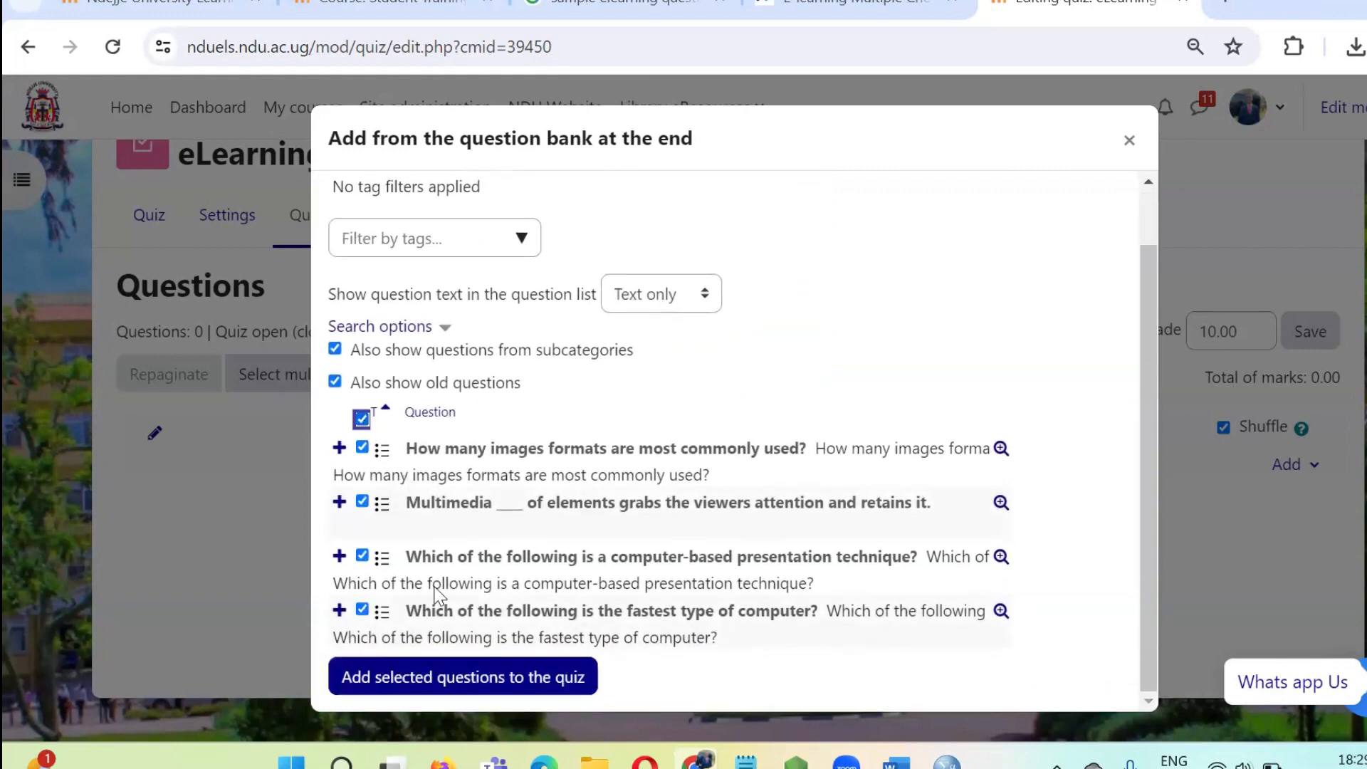
left_click(460, 685)
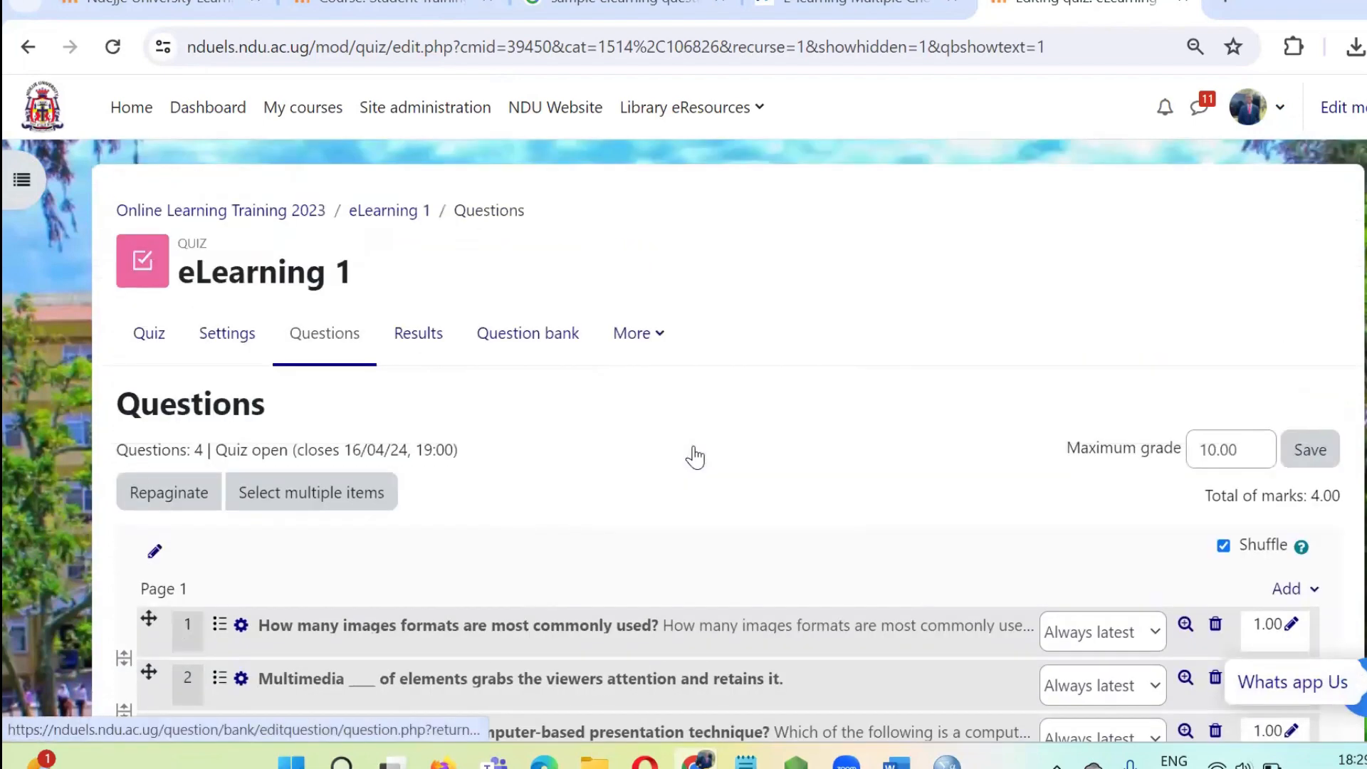
scroll(695, 454, "down", 6)
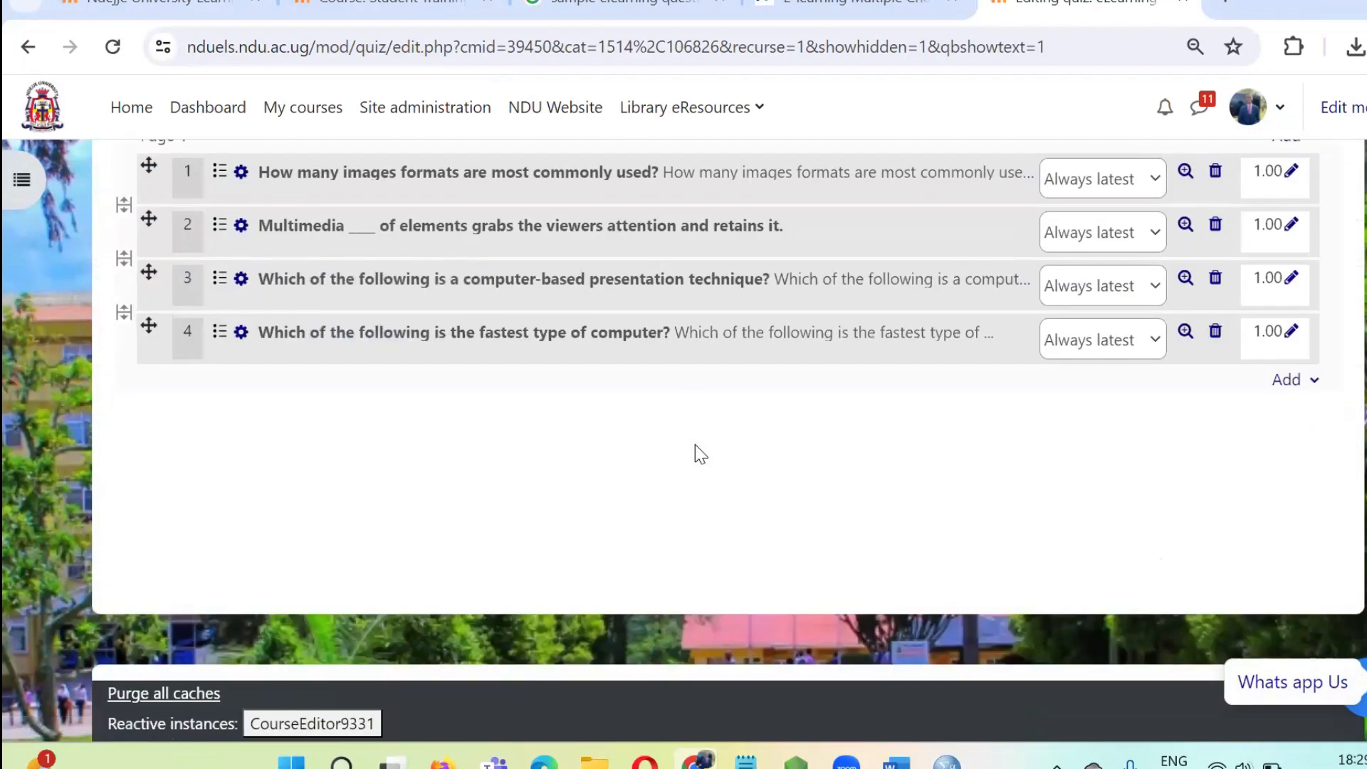
scroll(718, 435, "up", 6)
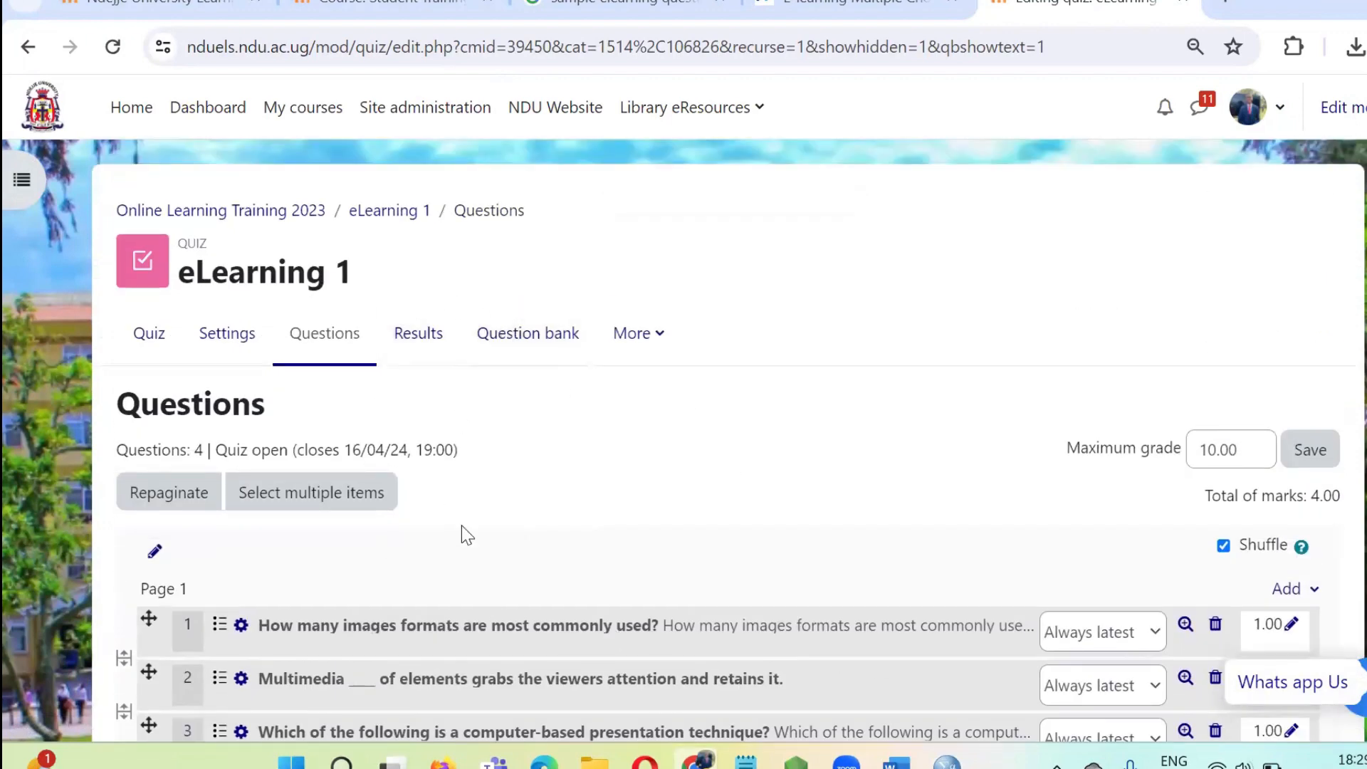
Return to the eLearning 1 quiz overview and start a preview attempt, accepting the time limit.
left_click(150, 334)
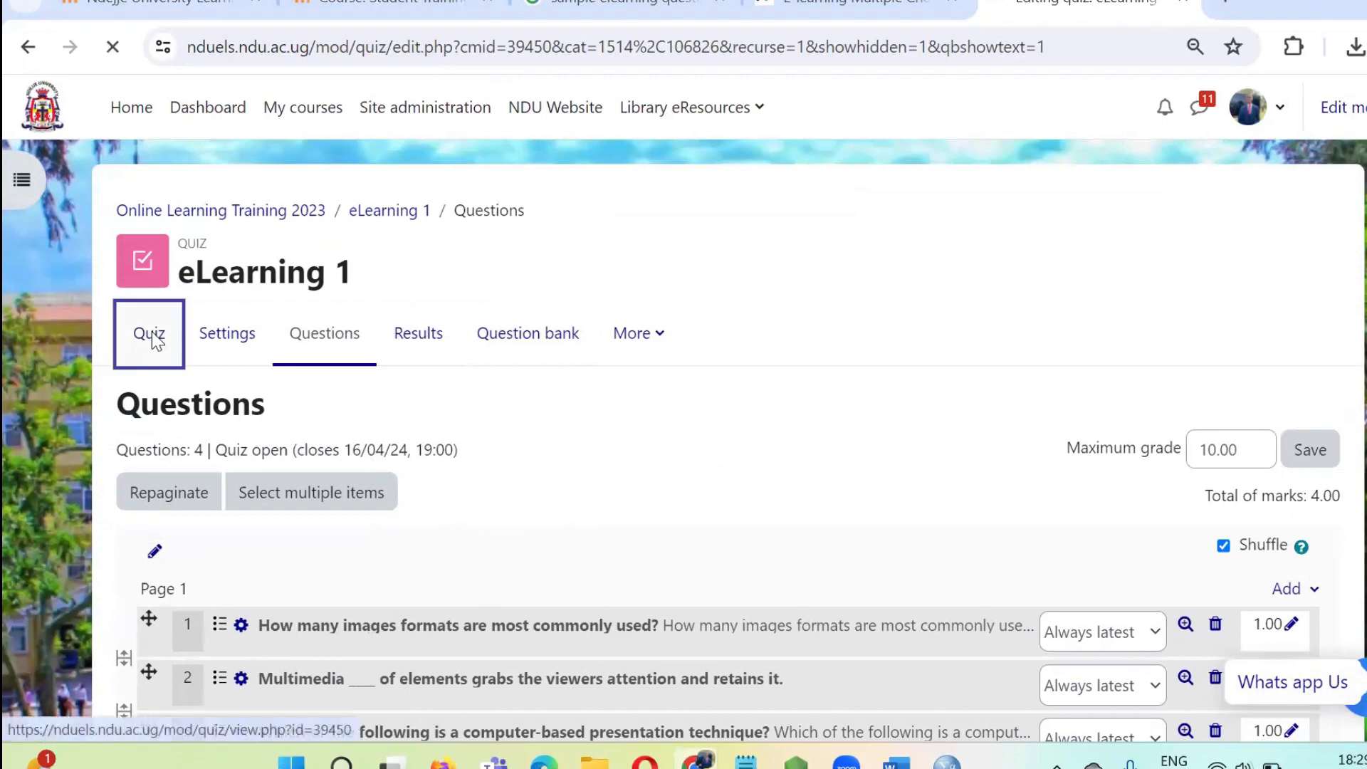
scroll(617, 300, "down", 3)
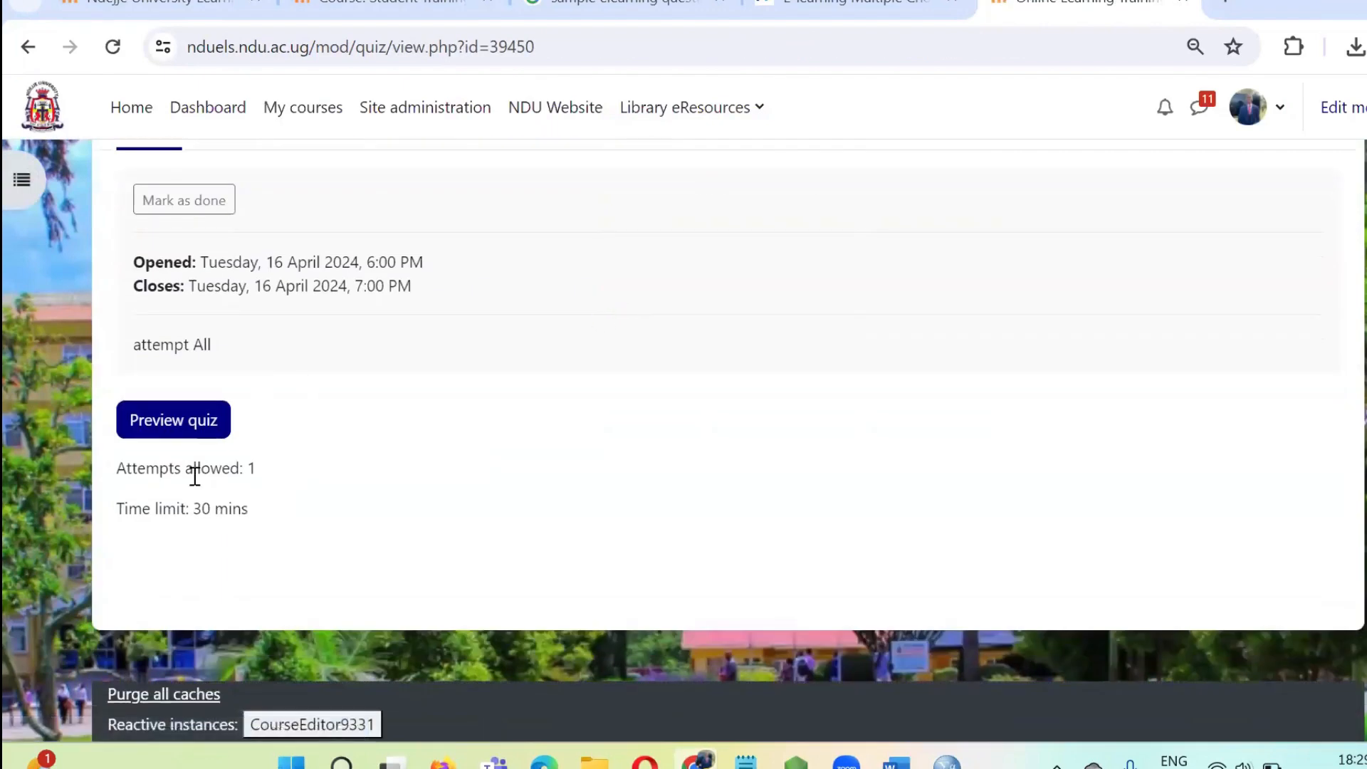
left_click(204, 425)
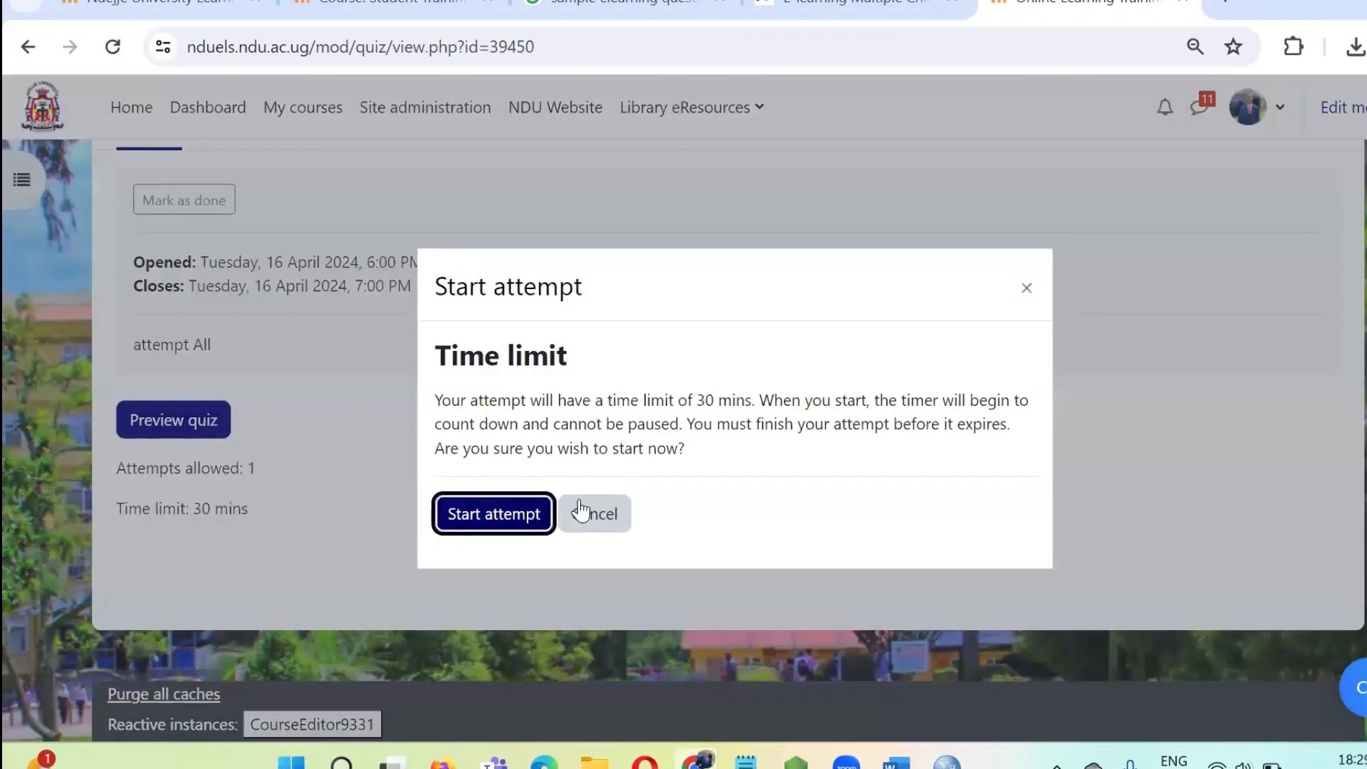
left_click(514, 527)
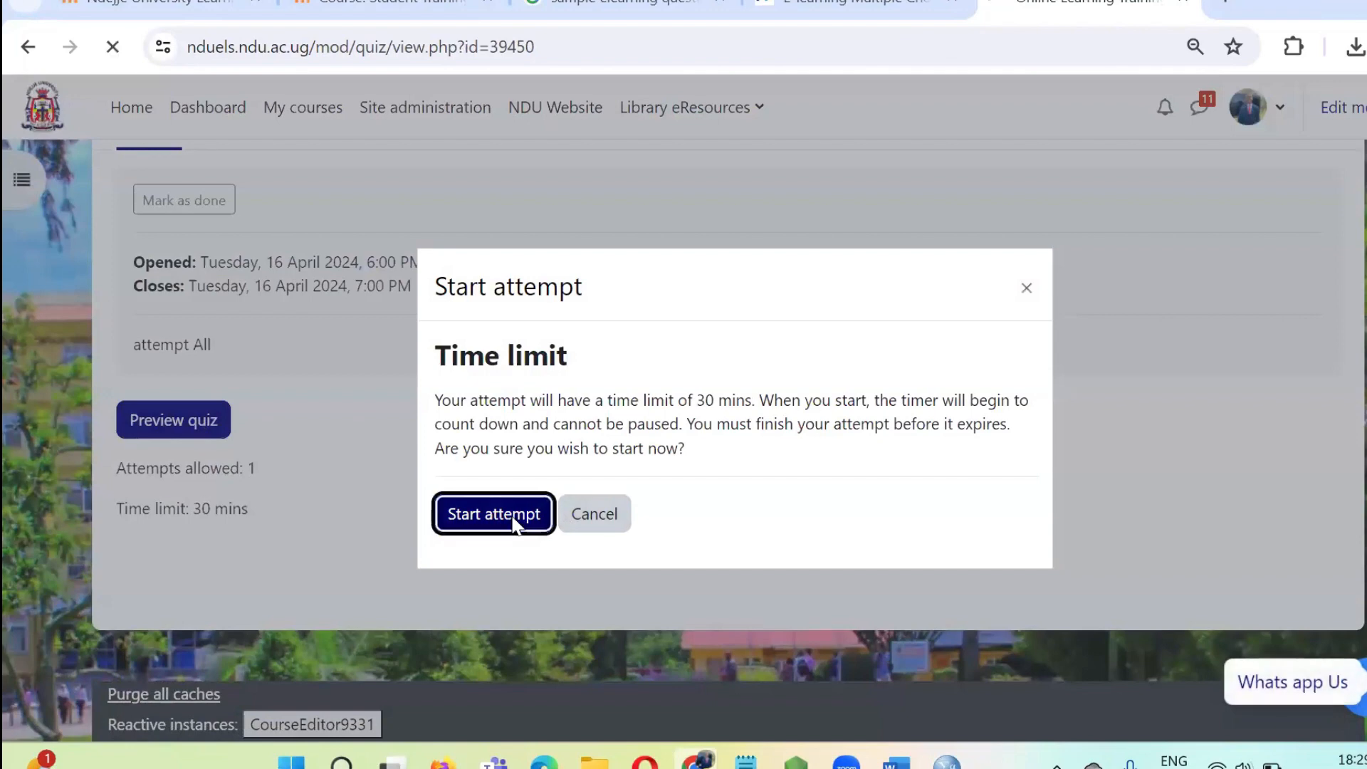
Review the questions and answer choices throughout the quiz preview, from Question 1 to Question 4.
scroll(491, 347, "down", 3)
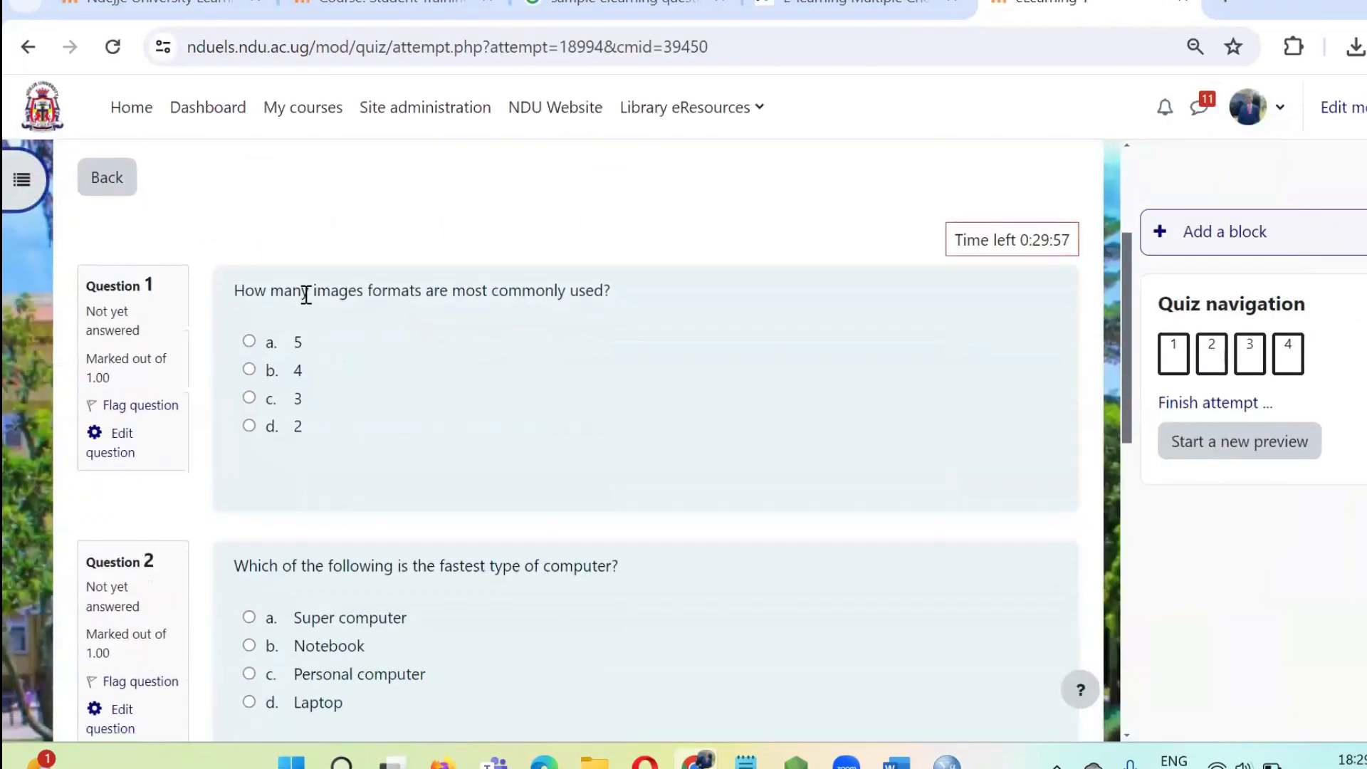
scroll(278, 387, "down", 5)
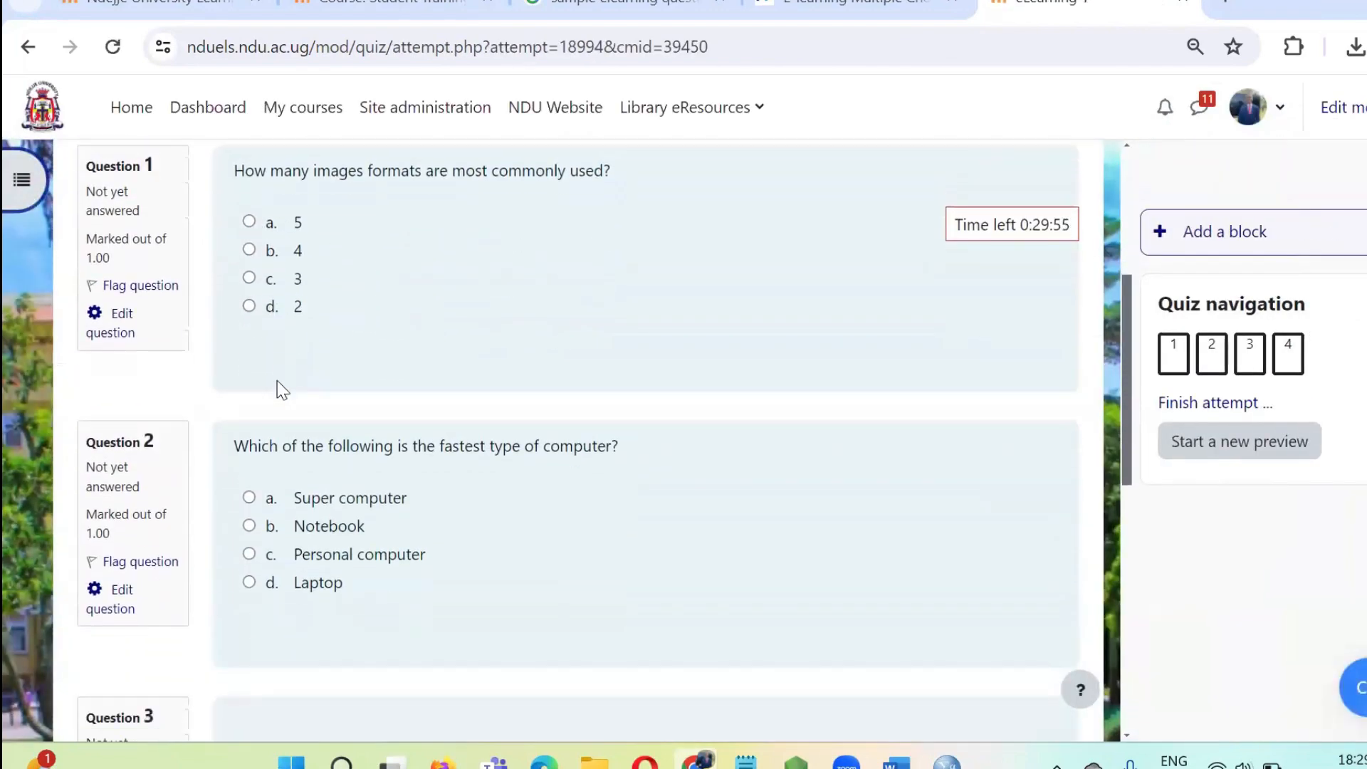
scroll(277, 432, "down", 2)
scroll(278, 435, "down", 1)
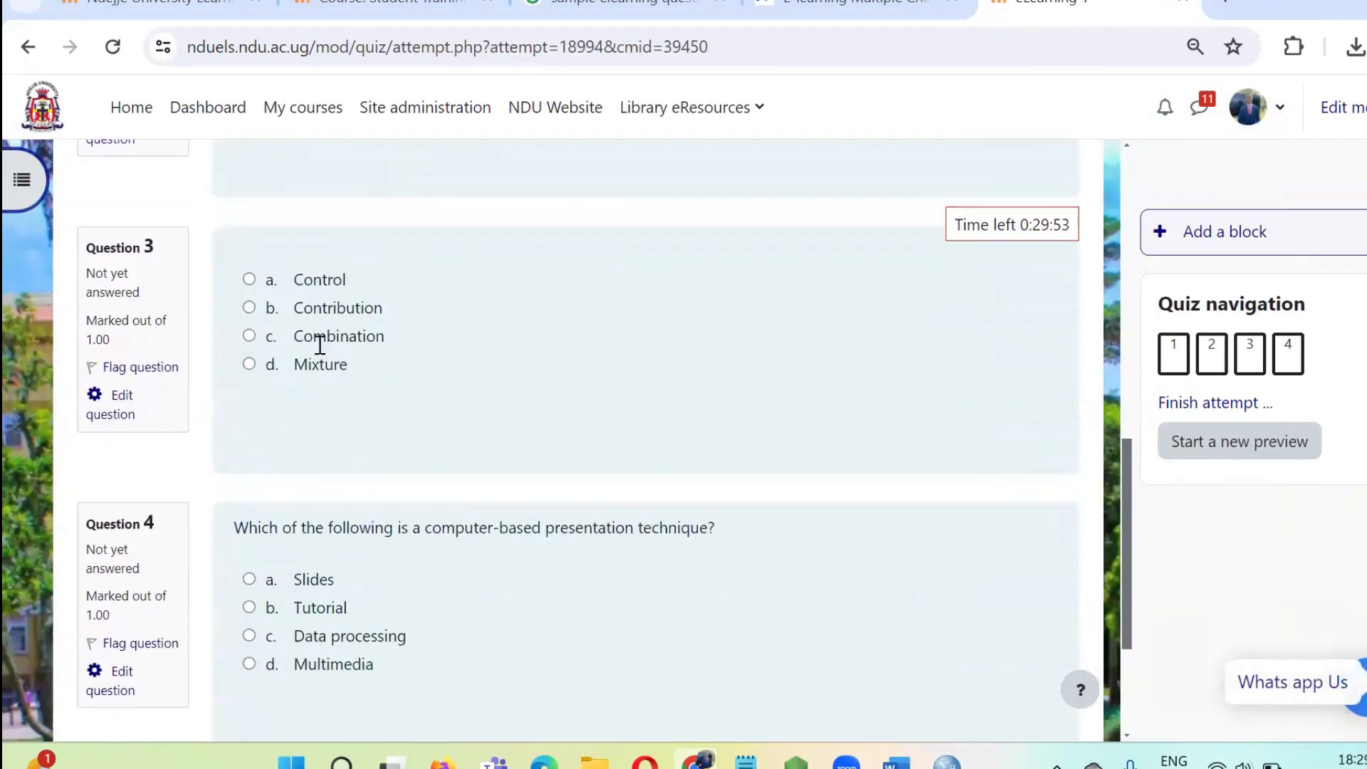
scroll(297, 375, "down", 3)
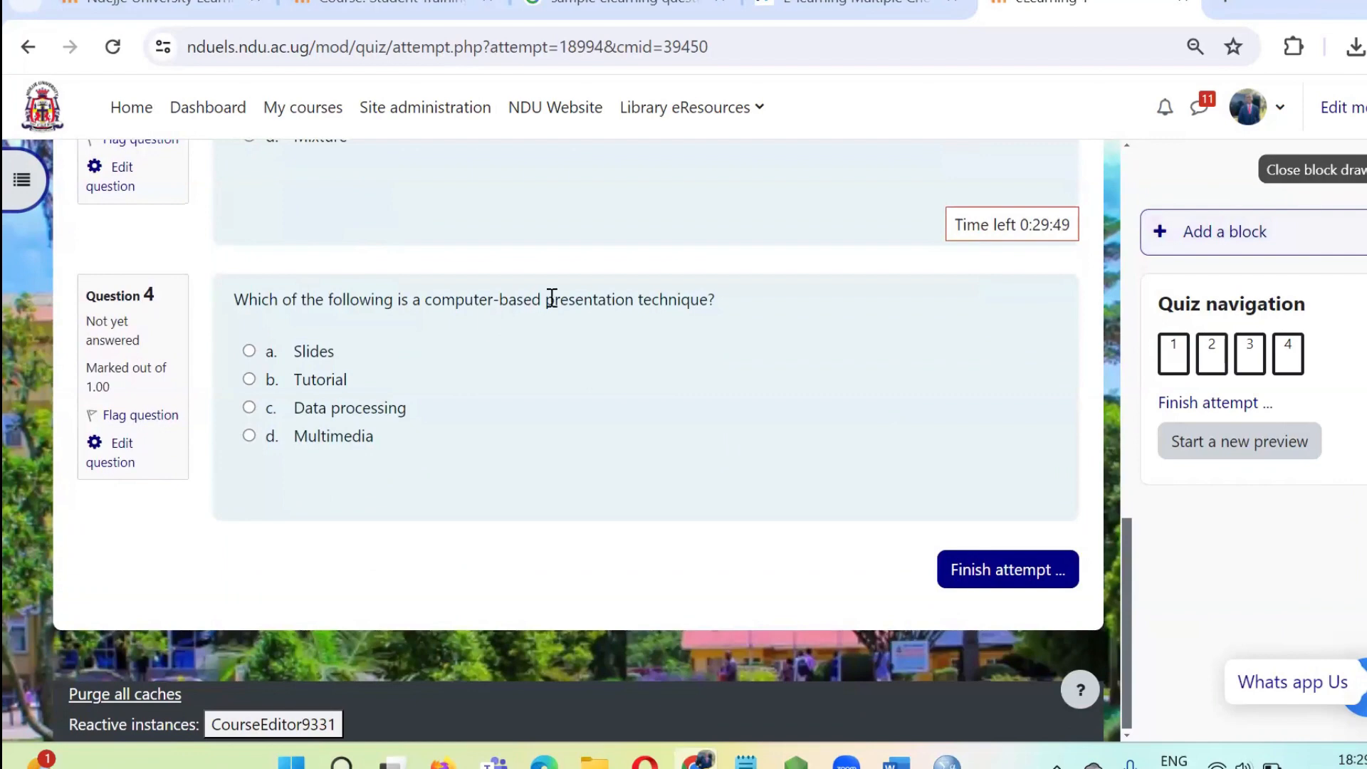
Close the block drawer beside the quiz preview and leave the attempt for the site home page.
scroll(552, 299, "up", 10)
left_click(1354, 169)
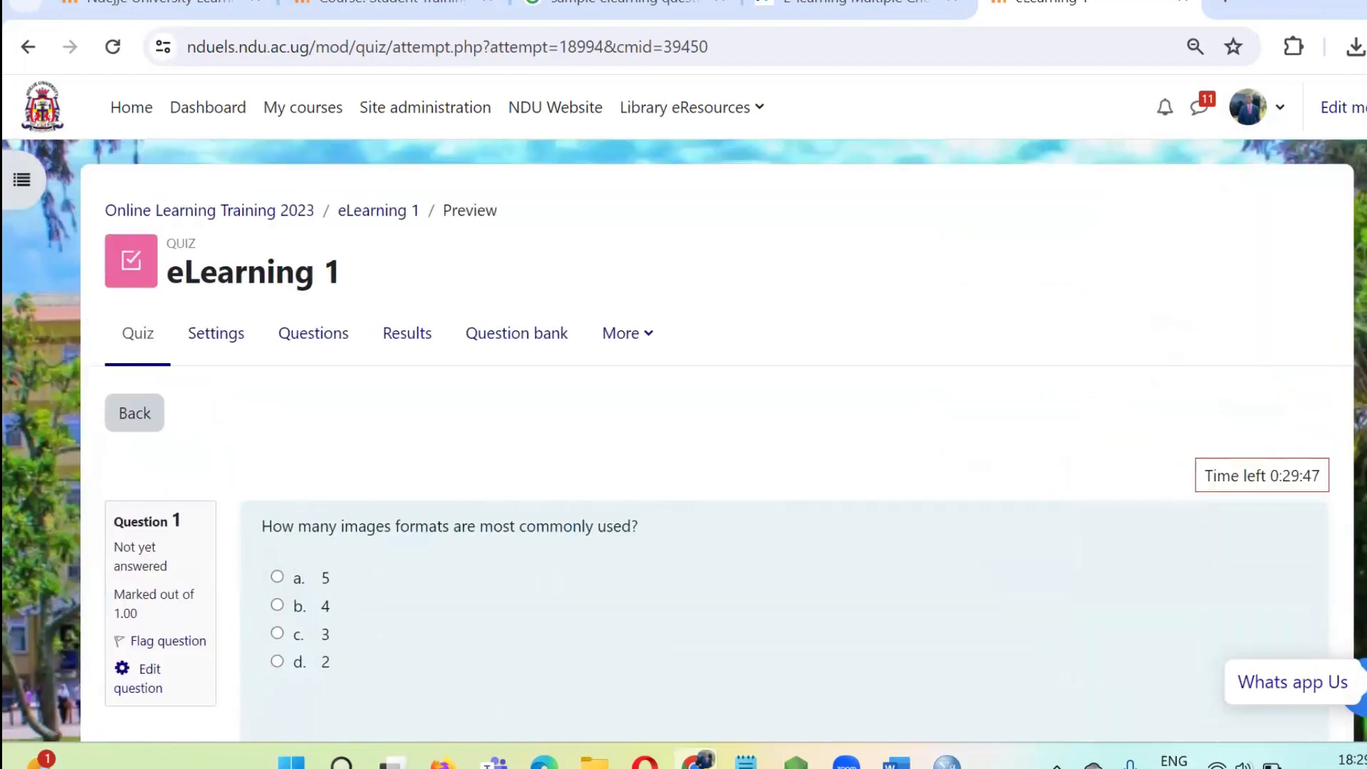
left_click(131, 110)
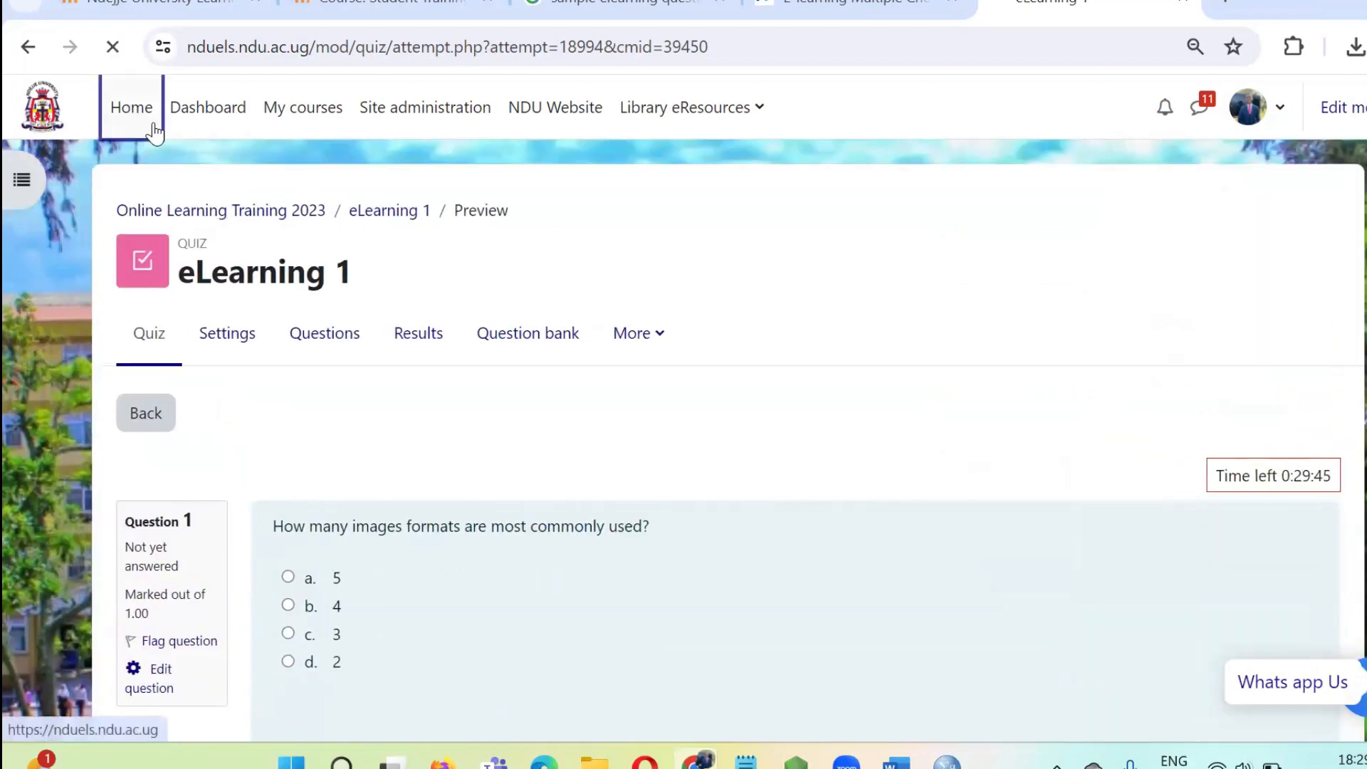